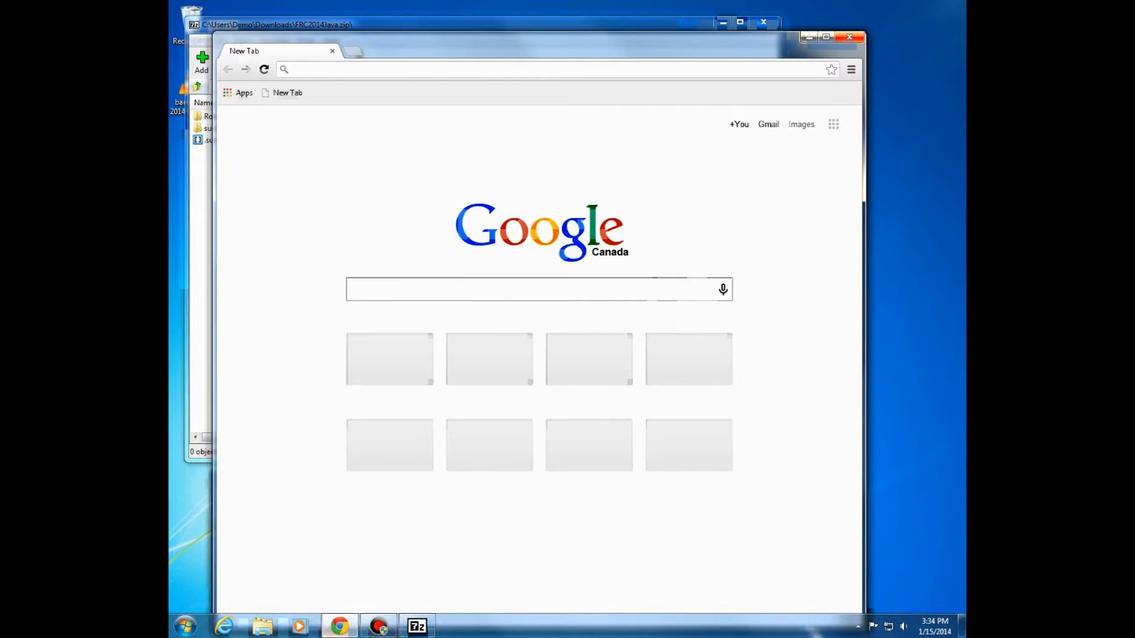
Close the open archive window and minimize the browser to clear the desktop
{"action": "key", "text": "alt+Tab"}
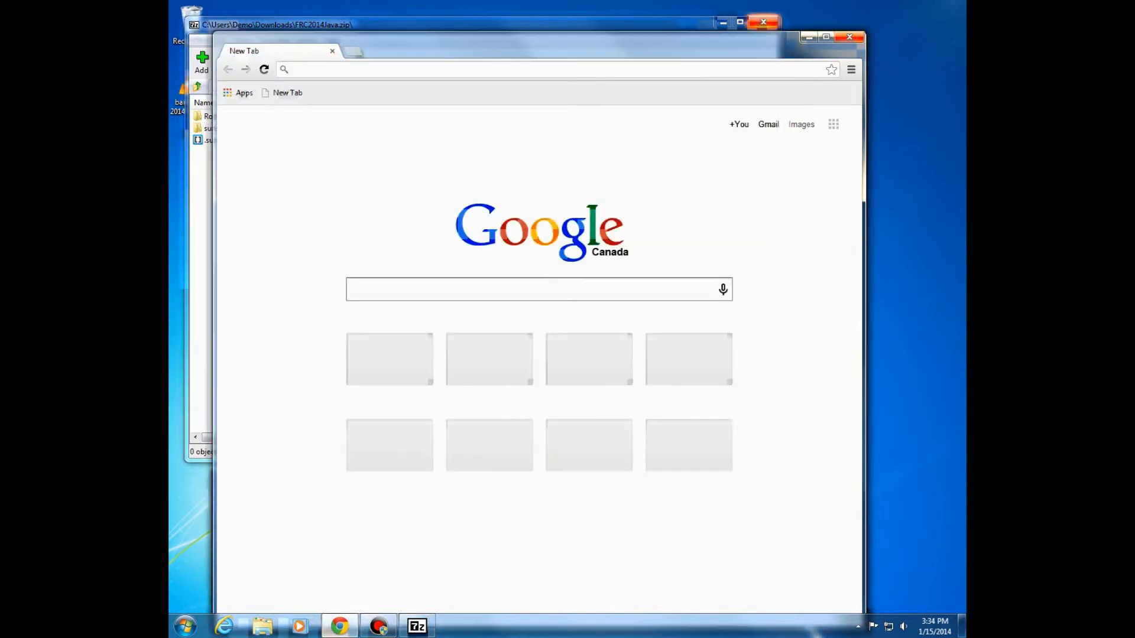
{"action": "left_click", "coordinate": [763, 22]}
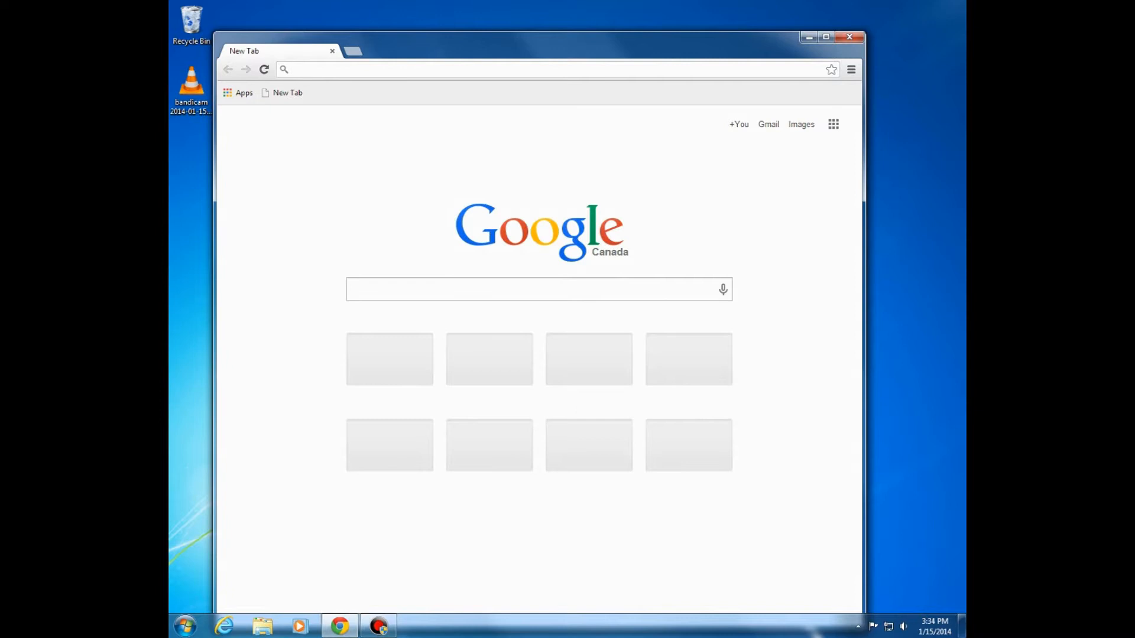
{"action": "left_click", "coordinate": [340, 626]}
Open FRC2014Java.zip from the Downloads folder as an archive in 7-Zip
{"action": "left_click", "coordinate": [262, 626]}
{"action": "left_click", "coordinate": [395, 227]}
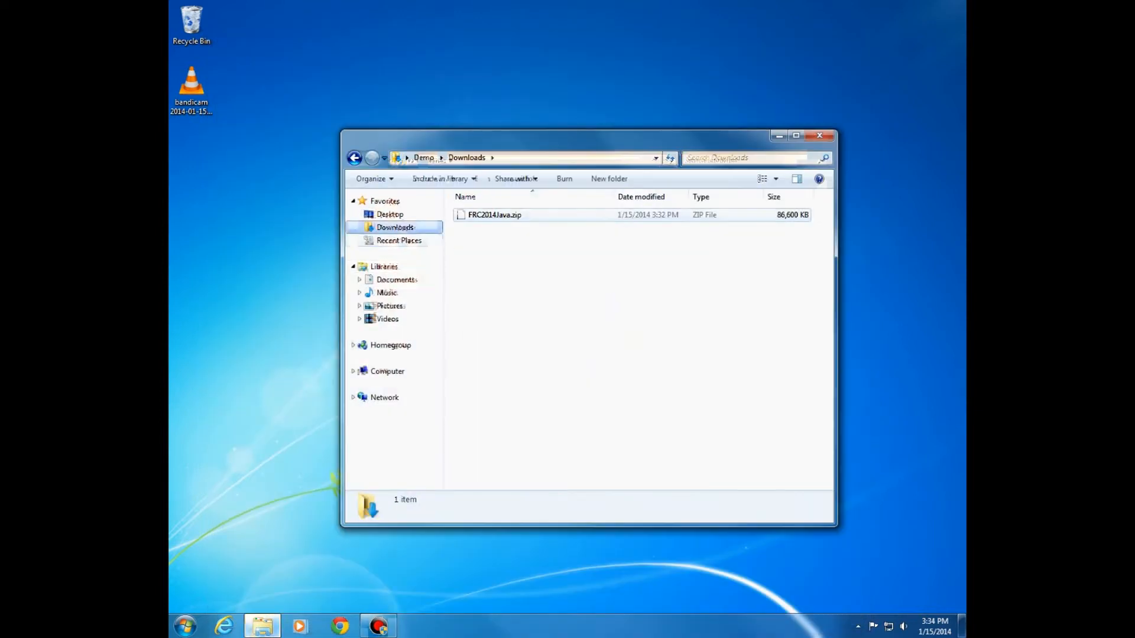
{"action": "left_click", "coordinate": [495, 215]}
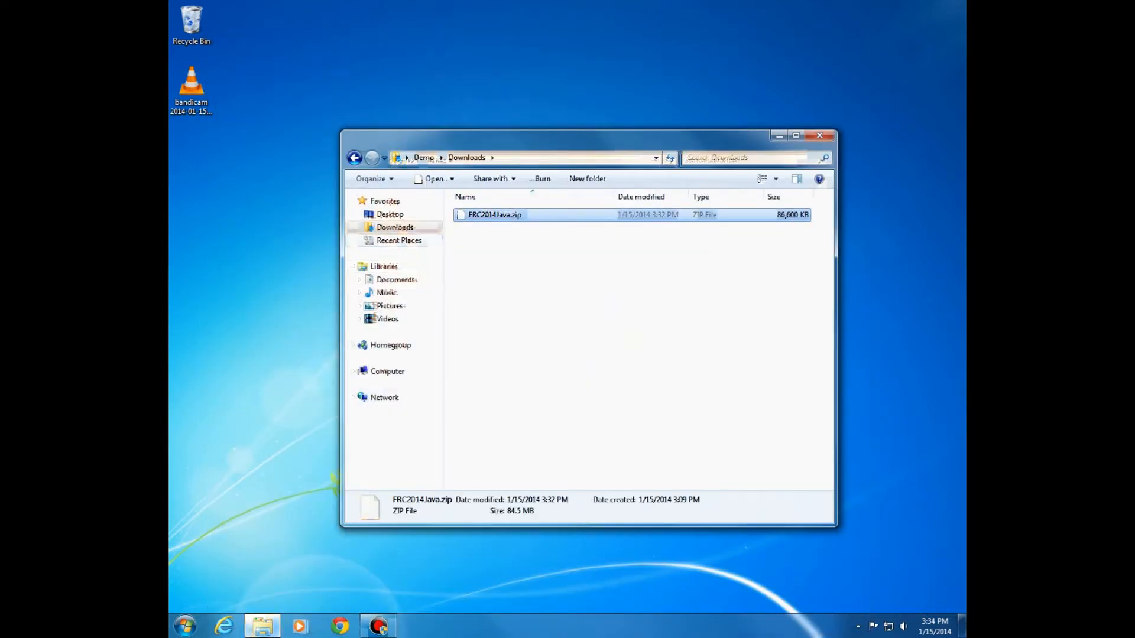
{"action": "right_click", "coordinate": [519, 216]}
{"action": "mouse_move", "coordinate": [549, 238]}
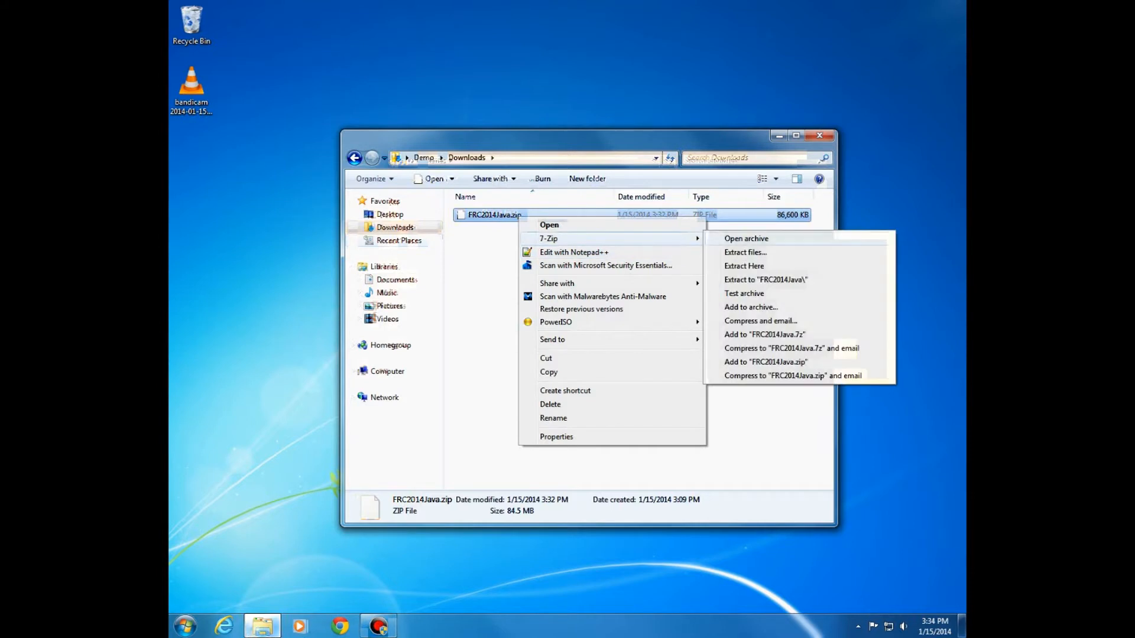
{"action": "left_click", "coordinate": [746, 238]}
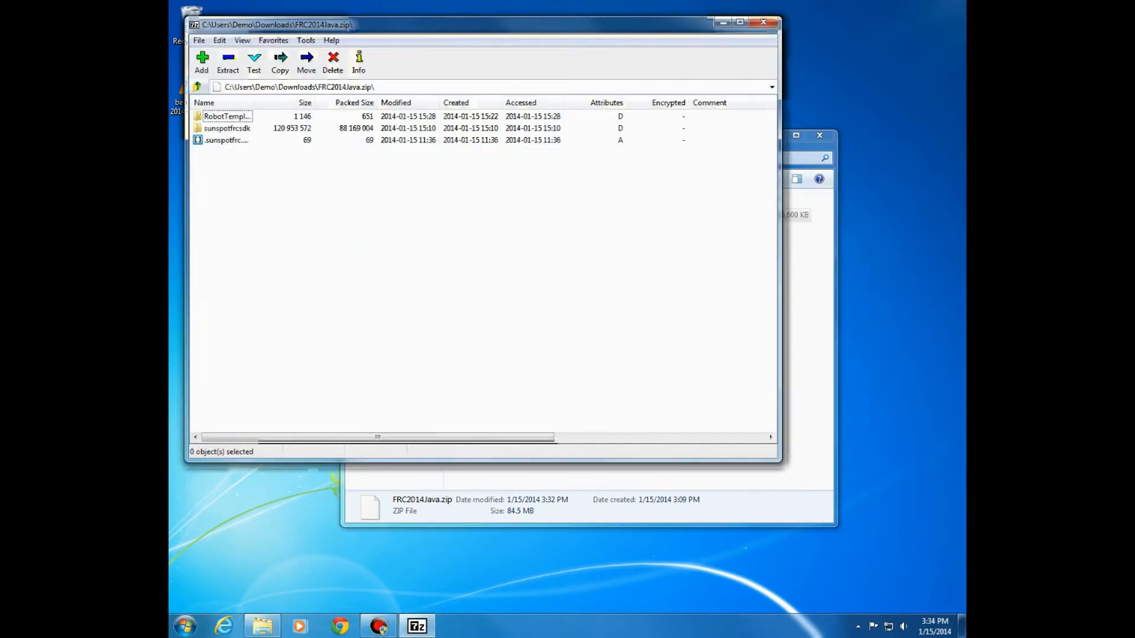
Delete the existing sunspotfrcsdk folder and .sunspotfrc properties file from the Demo user folder
{"action": "left_click", "coordinate": [414, 478]}
{"action": "left_click", "coordinate": [387, 371]}
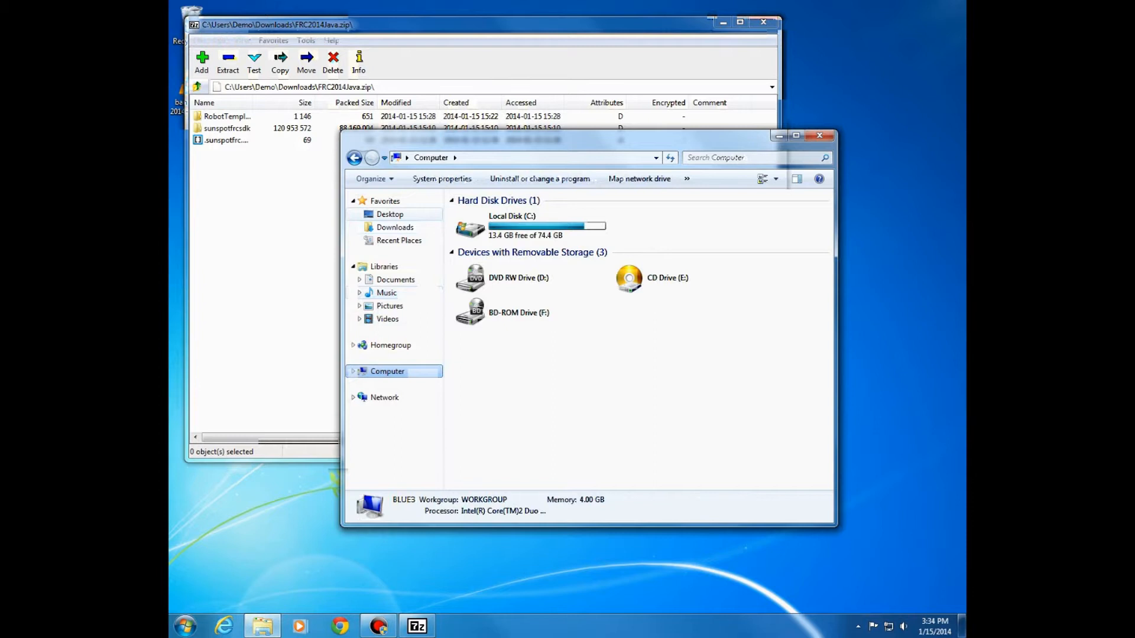
{"action": "left_click", "coordinate": [390, 214]}
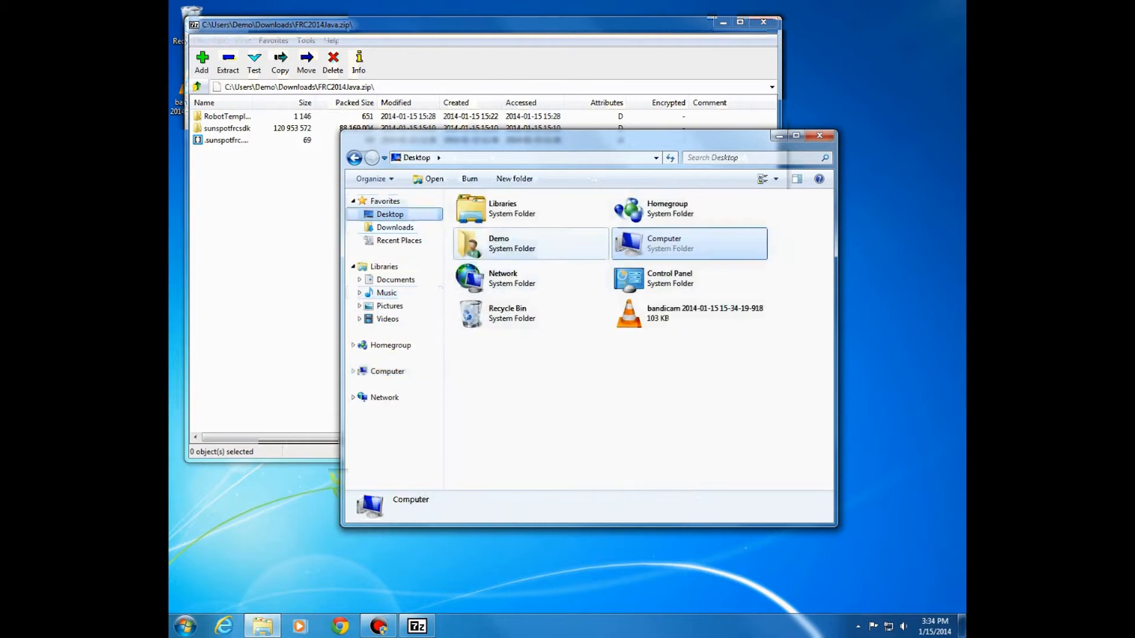
{"action": "double_click", "coordinate": [498, 243]}
{"action": "left_click", "coordinate": [760, 269]}
{"action": "left_click", "coordinate": [808, 266], "text": "ctrl"}
{"action": "key", "text": "Delete"}
{"action": "key", "text": "Return"}
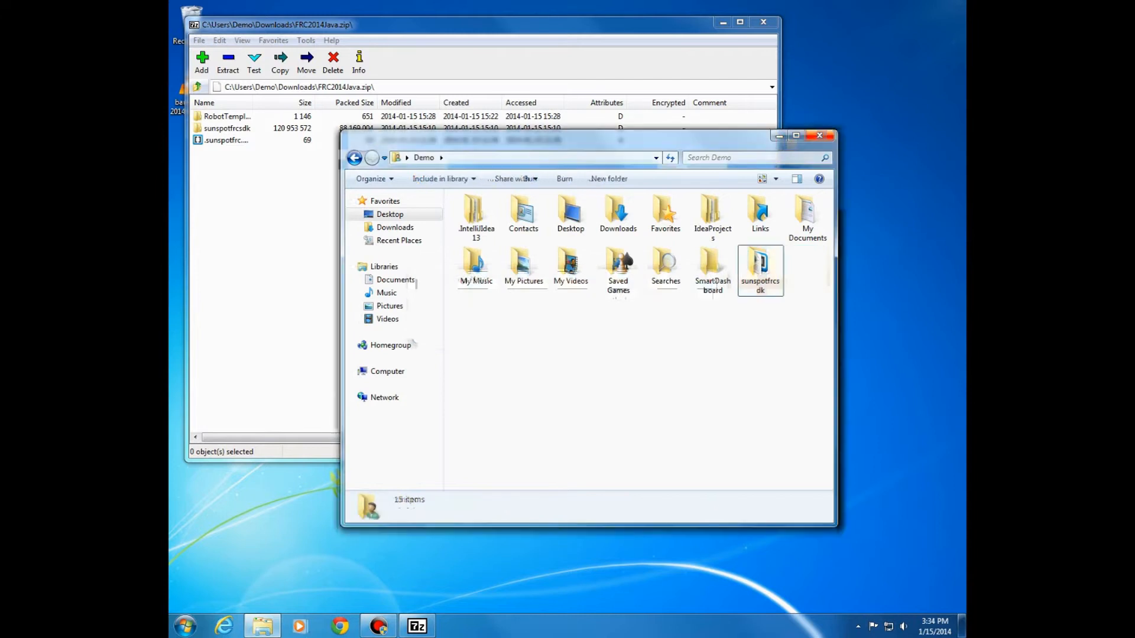
Copy the sunspotfrcsdk folder and .sunspotfrc.properties from the archive into the Demo user folder
{"action": "left_click", "coordinate": [227, 140]}
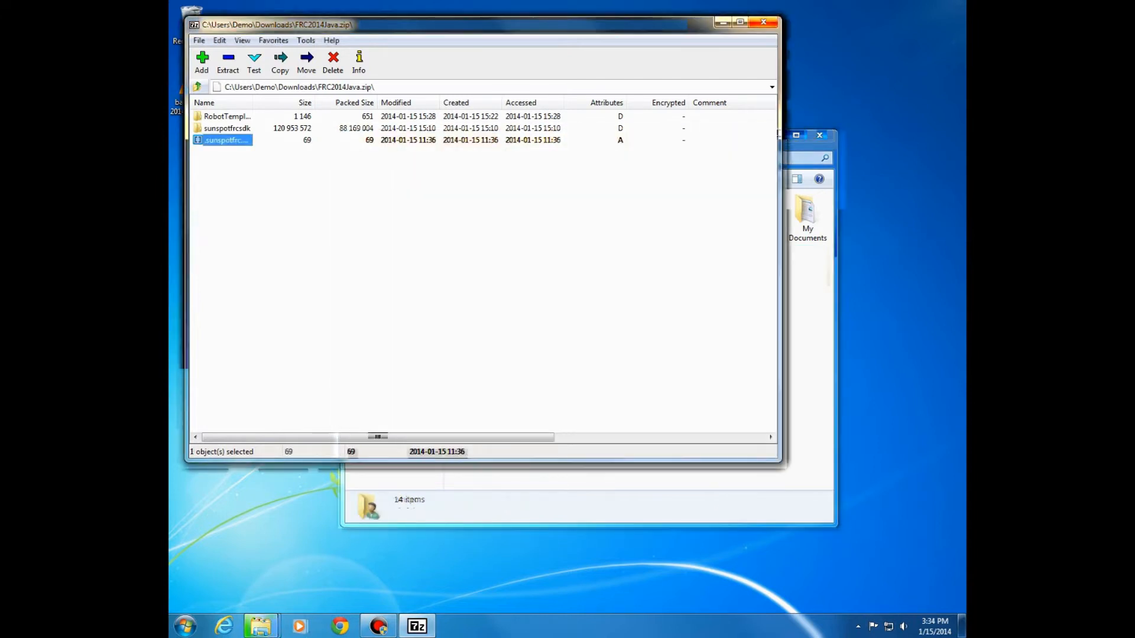
{"action": "left_click", "coordinate": [227, 128], "text": "ctrl"}
{"action": "double_click", "coordinate": [253, 102]}
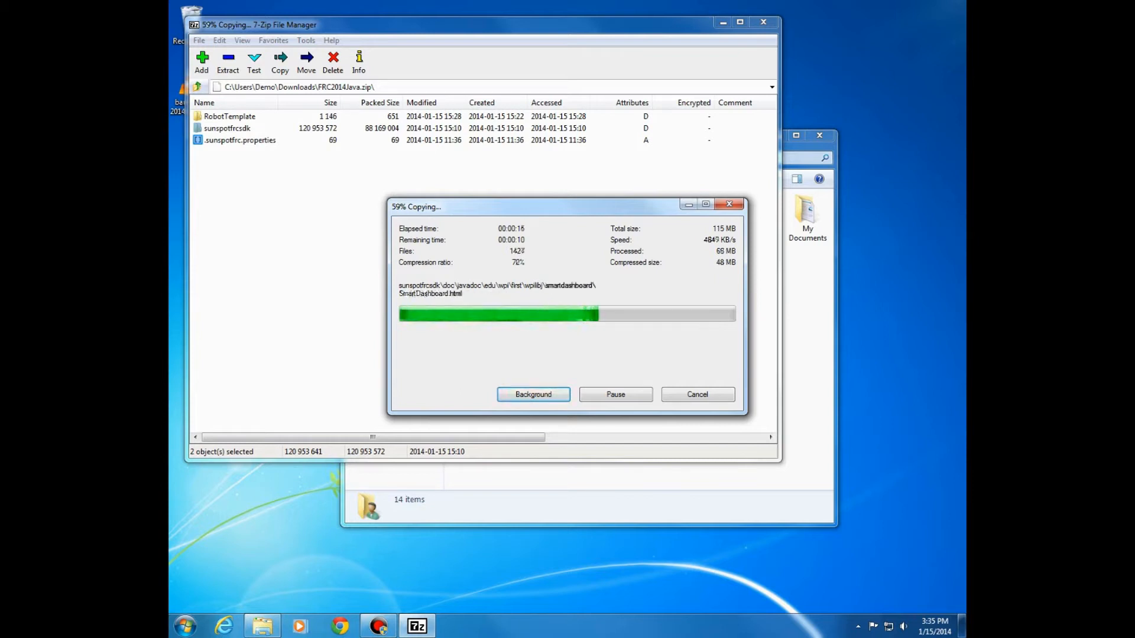
Search the installed programs for "snip" and launch the match
{"action": "key", "text": "super"}
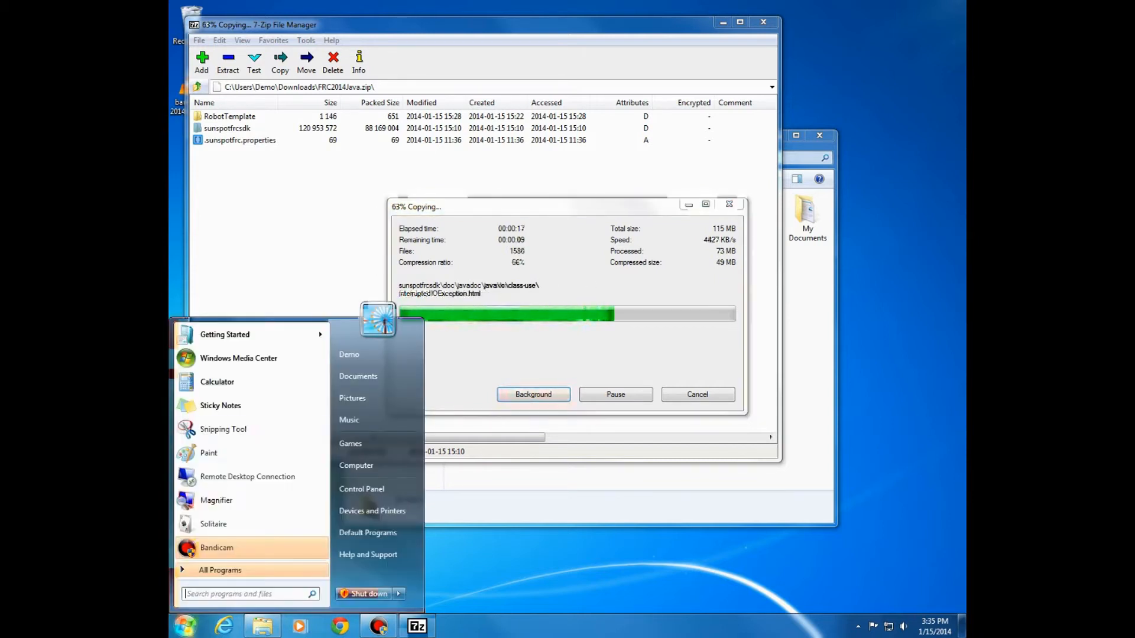
{"action": "type", "text": "snip"}
{"action": "key", "text": "Return"}
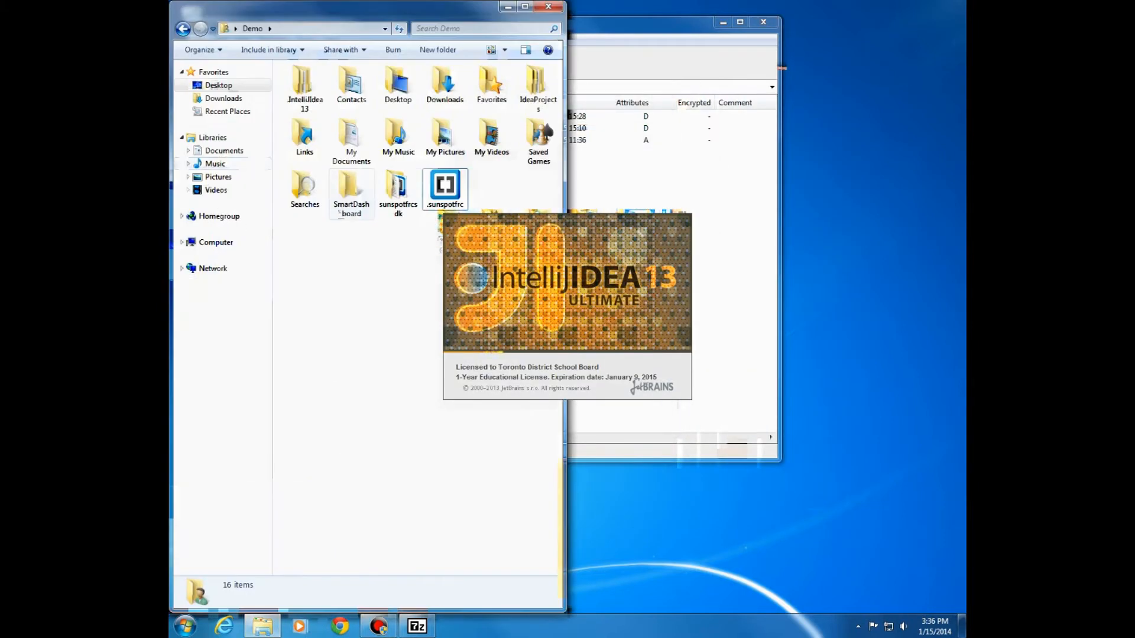
Open the .sunspotfrc properties file from the Demo user folder in Notepad++
{"action": "right_click", "coordinate": [439, 176]}
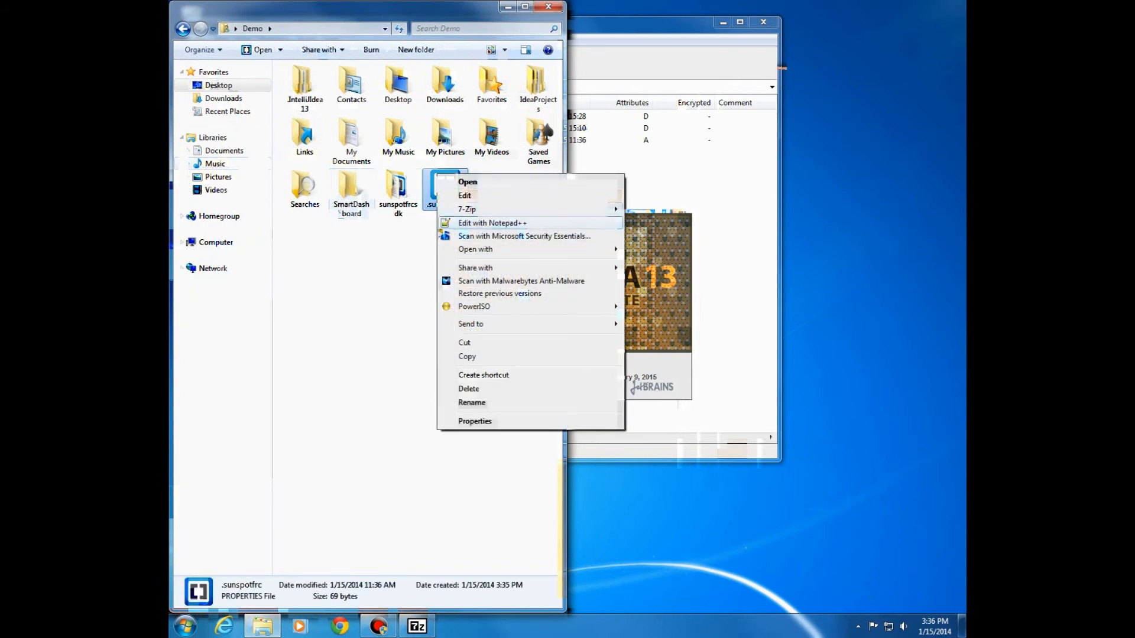
{"action": "left_click", "coordinate": [492, 223]}
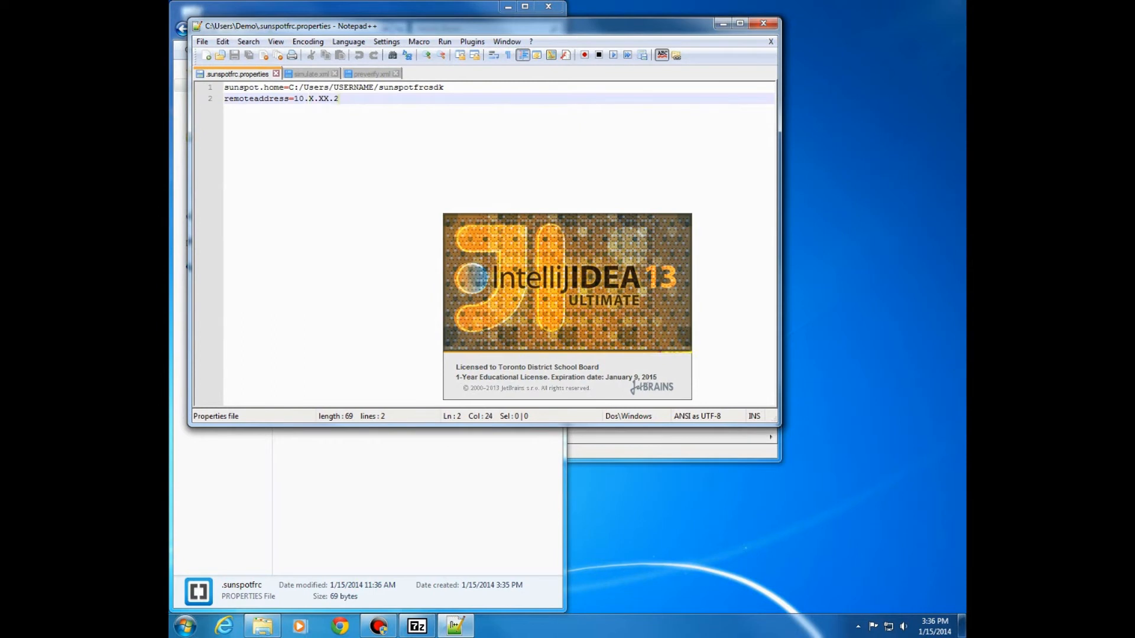
{"action": "key", "text": "alt+Tab"}
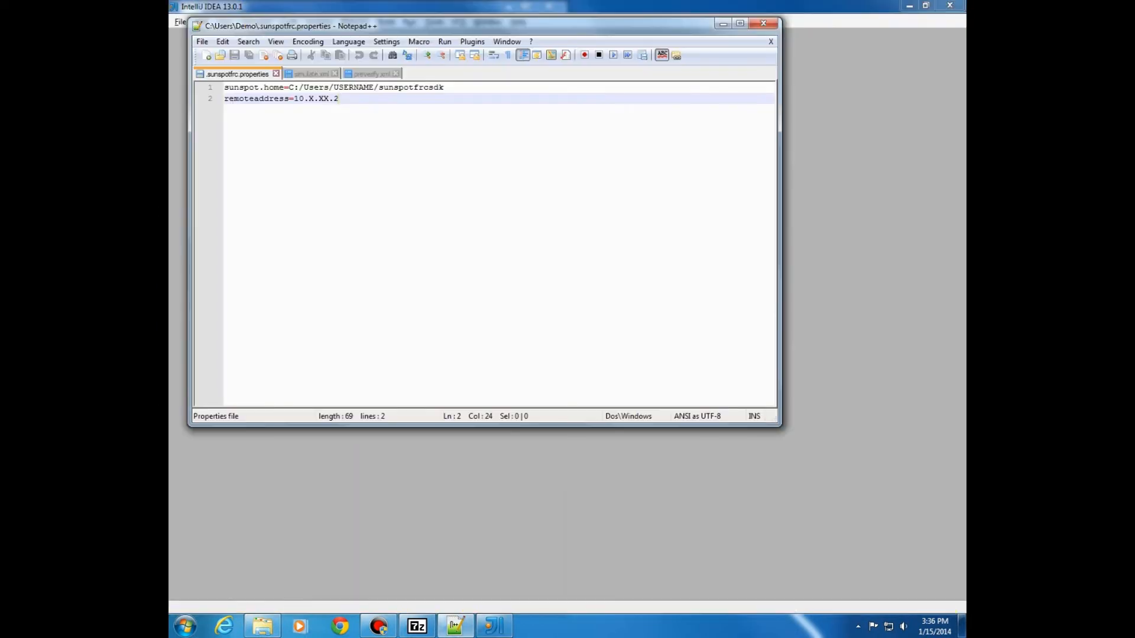
Replace the USERNAME placeholder in the sunspot.home path with Demo
{"action": "double_click", "coordinate": [361, 87]}
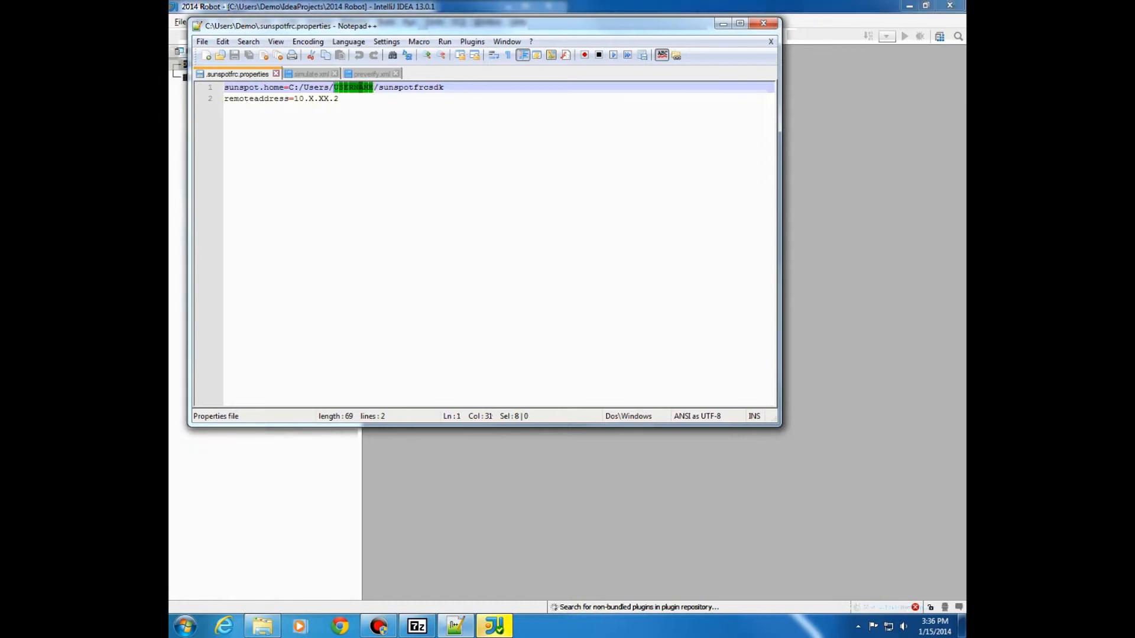
{"action": "type", "text": "Decmo"}
{"action": "key", "text": "BackSpace"}
{"action": "key", "text": "BackSpace"}
{"action": "key", "text": "BackSpace"}
{"action": "type", "text": "mo"}
Replace the X placeholders in the remoteaddress so that it reads 10.20.56.2
{"action": "double_click", "coordinate": [311, 98]}
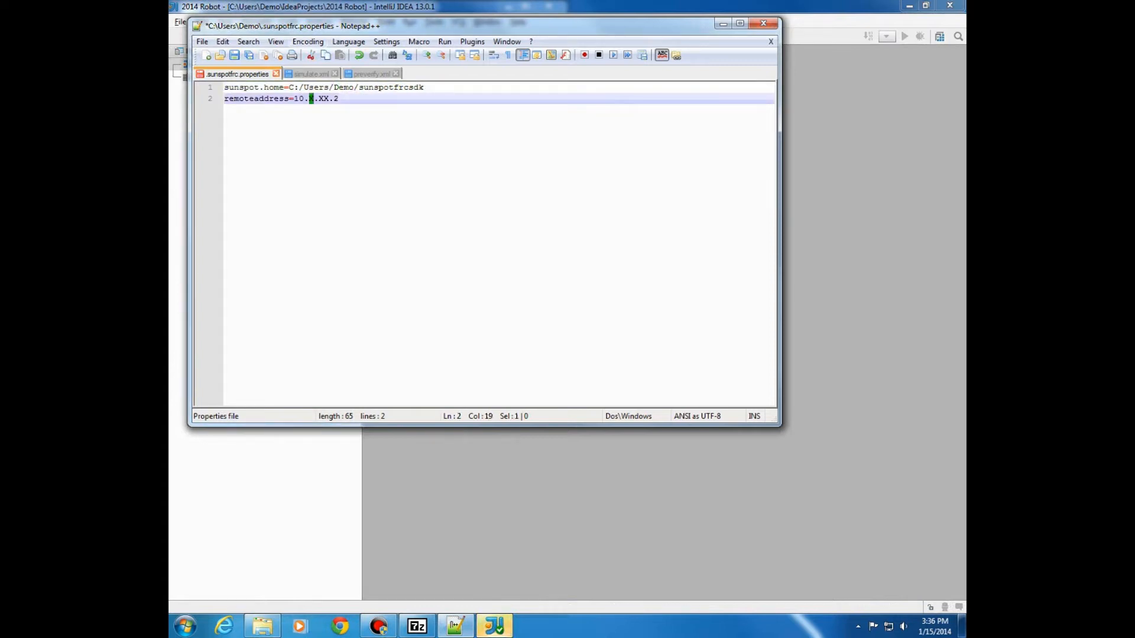
{"action": "type", "text": "20"}
{"action": "key", "text": "Right"}
{"action": "key", "text": "shift+Right"}
{"action": "key", "text": "shift+Right"}
{"action": "type", "text": "56"}
{"action": "key", "text": "shift+Right"}
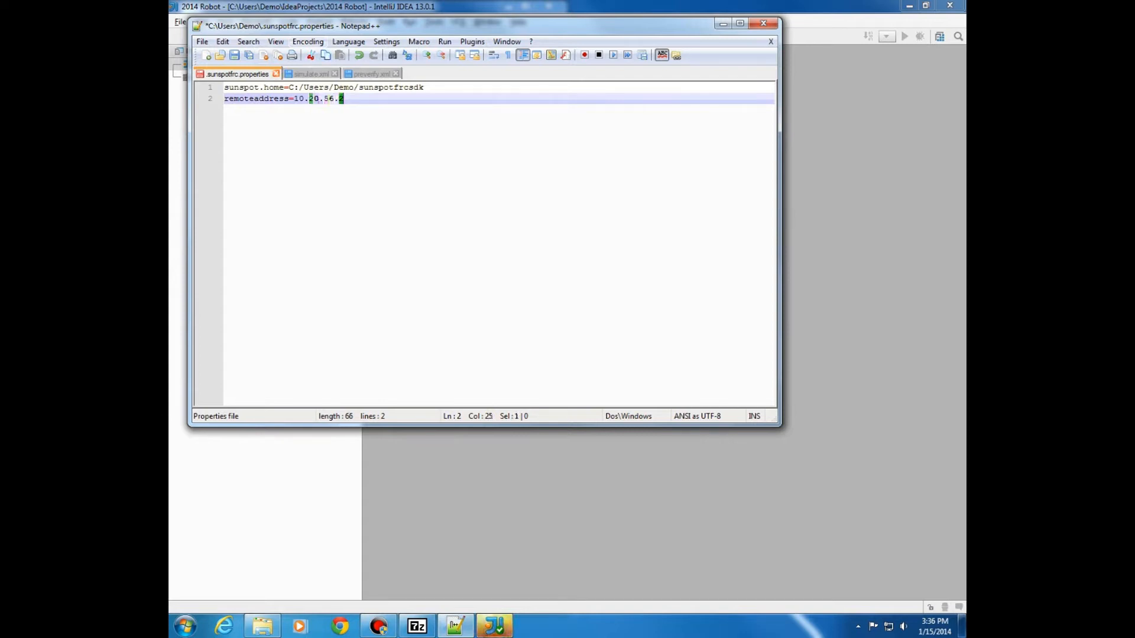
{"action": "key", "text": "Left"}
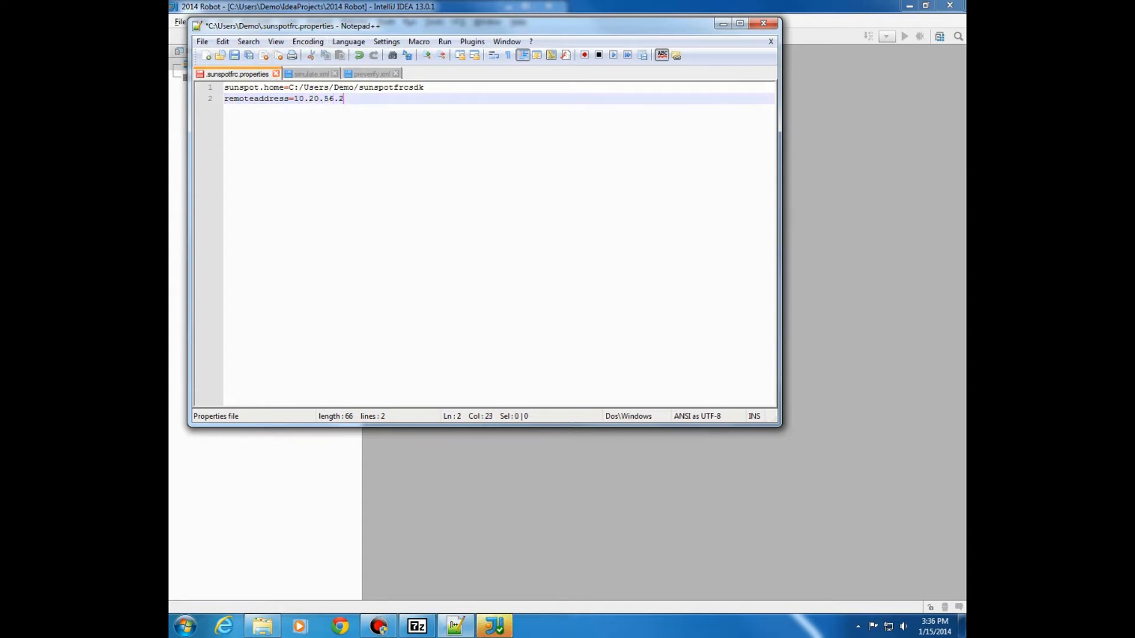
Set the remoteaddress to 10.8.65.2 and save the properties file
{"action": "key", "text": "shift+Right"}
{"action": "key", "text": "shift+Right"}
{"action": "type", "text": "8"}
{"action": "key", "text": "shift+Right"}
{"action": "key", "text": "shift+Right"}
{"action": "type", "text": "65"}
{"action": "key", "text": "ctrl+s"}
Close all open files in Notepad++ and exit the editor
{"action": "key", "text": "ctrl+w"}
{"action": "key", "text": "ctrl+w"}
{"action": "key", "text": "ctrl+w"}
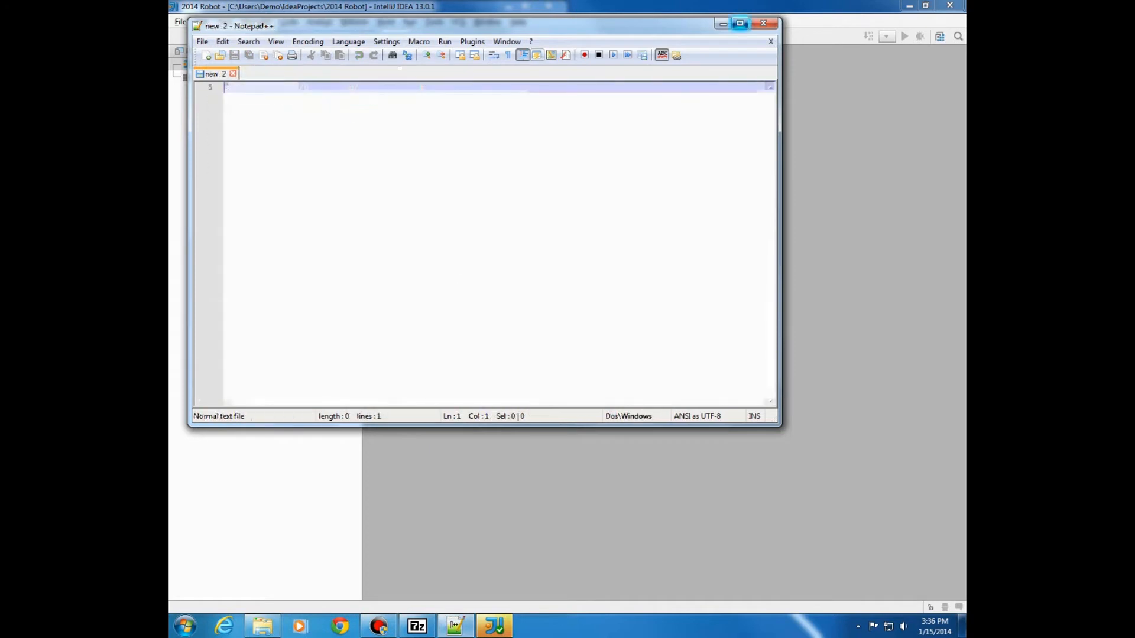
{"action": "left_click", "coordinate": [763, 24]}
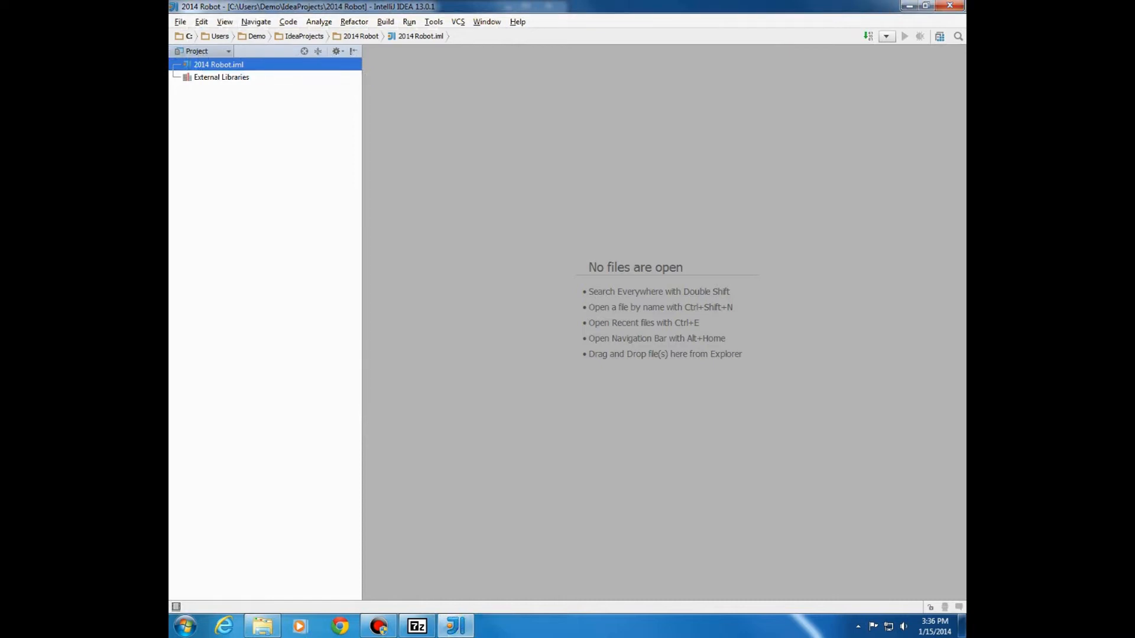
{"action": "left_click", "coordinate": [361, 37]}
{"action": "left_click", "coordinate": [304, 36]}
{"action": "right_click", "coordinate": [256, 37]}
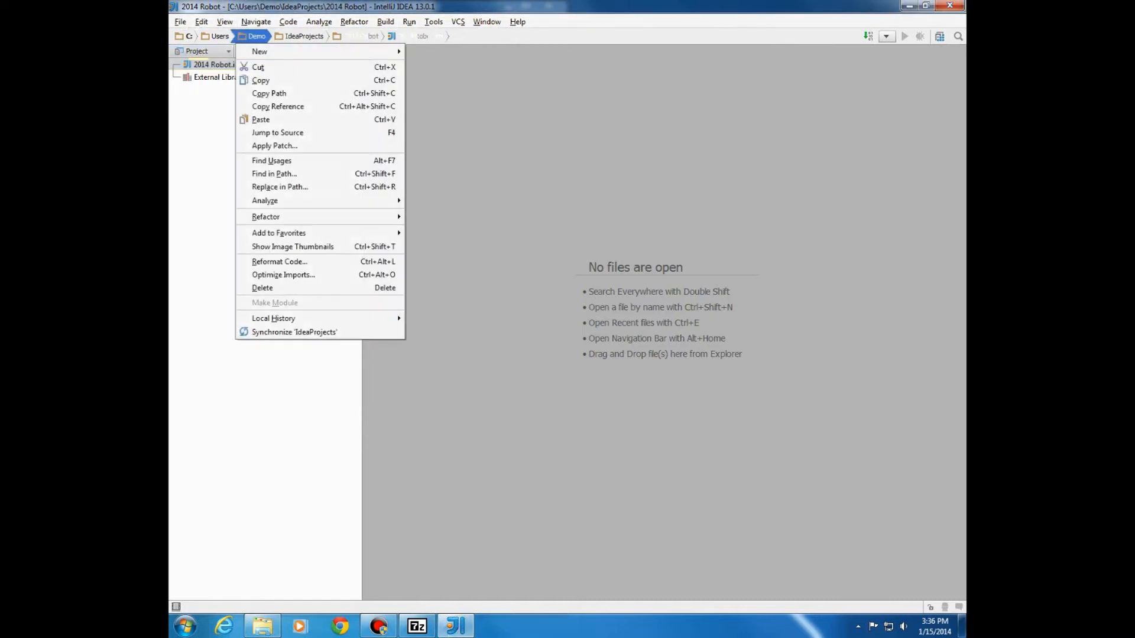
Start a new Java project in IntelliJ IDEA and name it DemoRobot
{"action": "key", "text": "alt+f"}
{"action": "key", "text": "Return"}
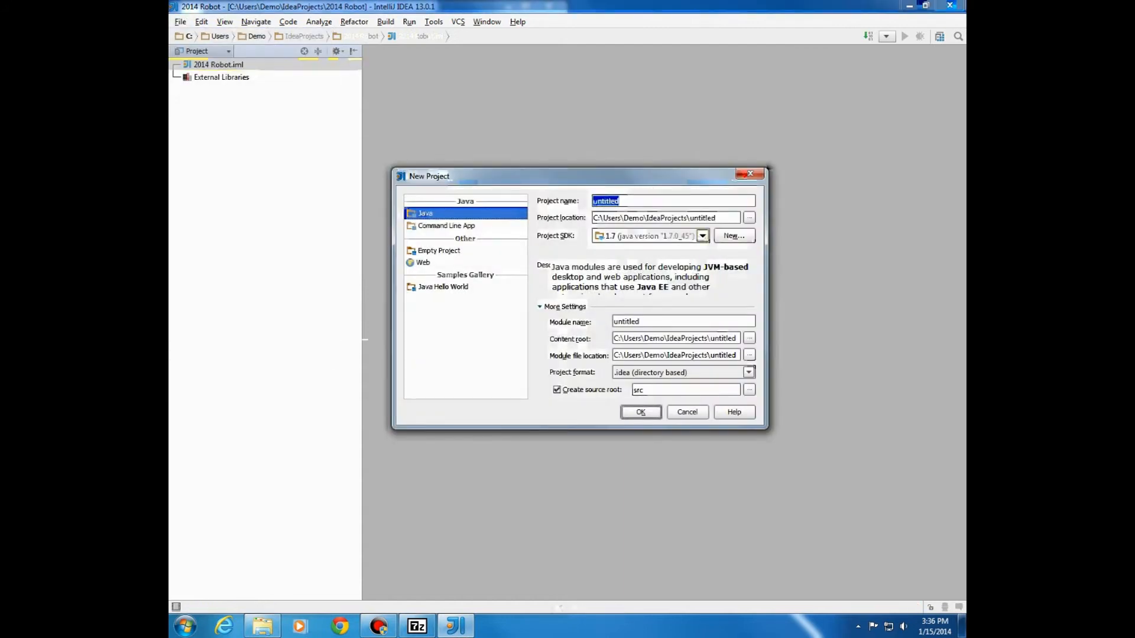
{"action": "type", "text": "DemoRobot"}
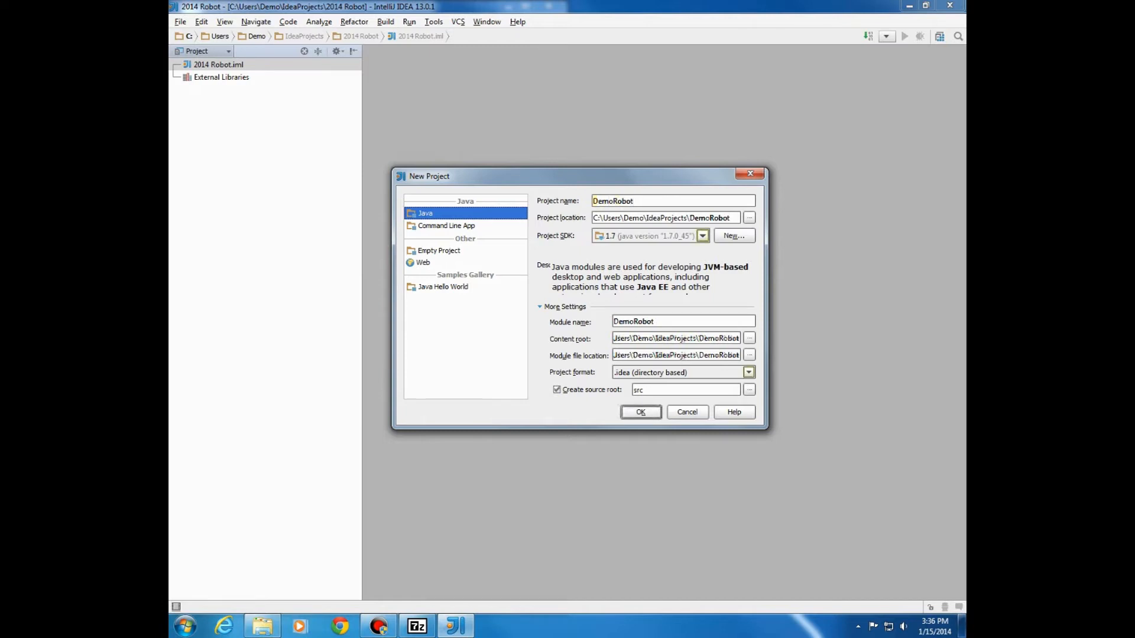
Set the project SDK by choosing C:\Program Files\Java\jdk1.7.0_45 as the JDK home directory
{"action": "left_click", "coordinate": [703, 236]}
{"action": "left_click", "coordinate": [650, 250]}
{"action": "left_click", "coordinate": [735, 235]}
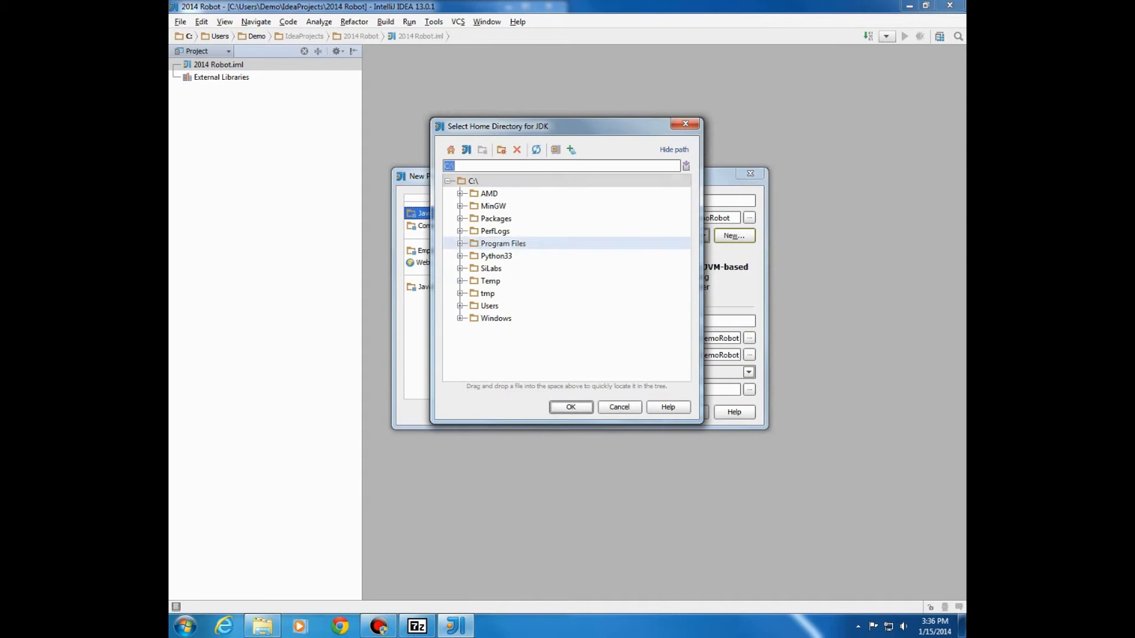
{"action": "scroll", "coordinate": [564, 278], "scroll_direction": "down", "scroll_amount": 10}
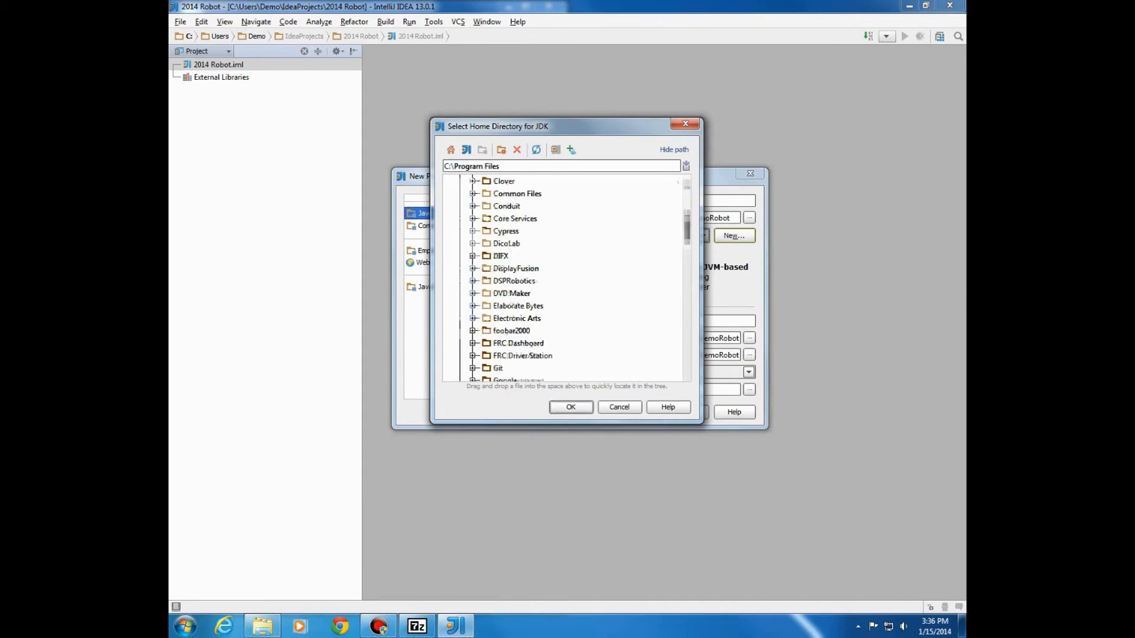
{"action": "left_click", "coordinate": [472, 294]}
{"action": "scroll", "coordinate": [508, 281], "scroll_direction": "down", "scroll_amount": 1}
{"action": "left_click", "coordinate": [522, 269]}
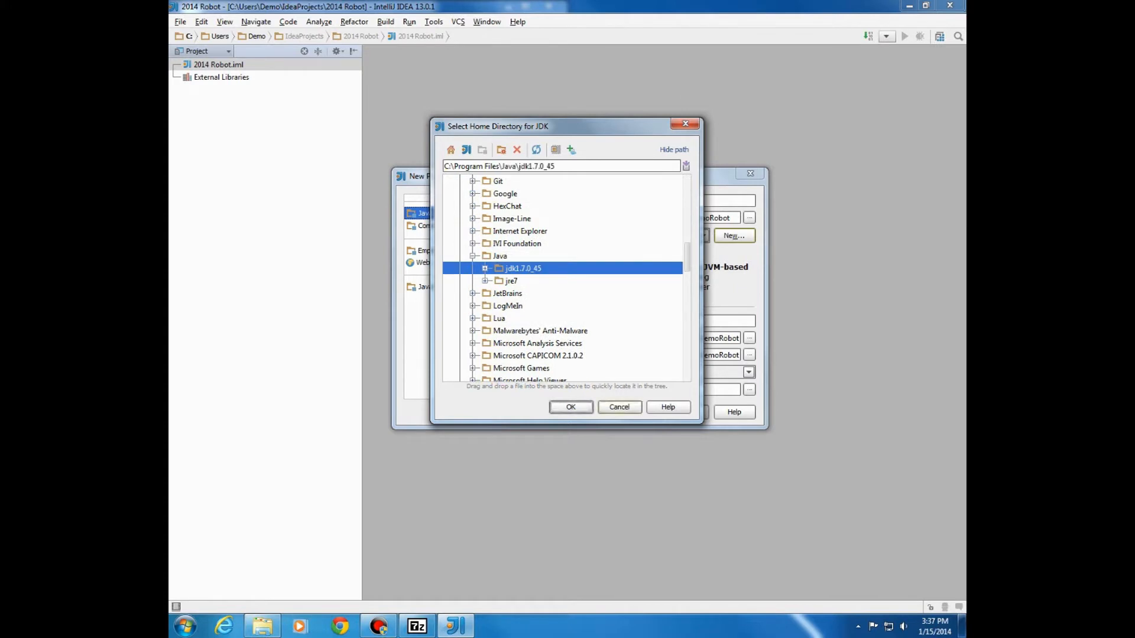
{"action": "left_click", "coordinate": [571, 407]}
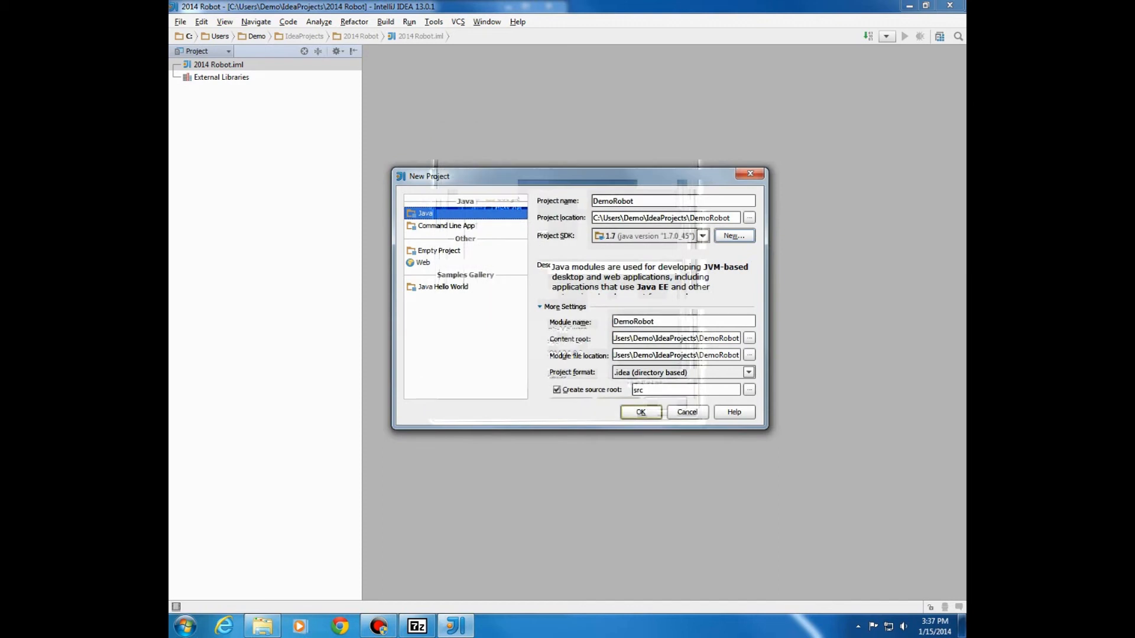
Create the DemoRobot project in a new window and switch to that window
{"action": "left_click", "coordinate": [641, 412]}
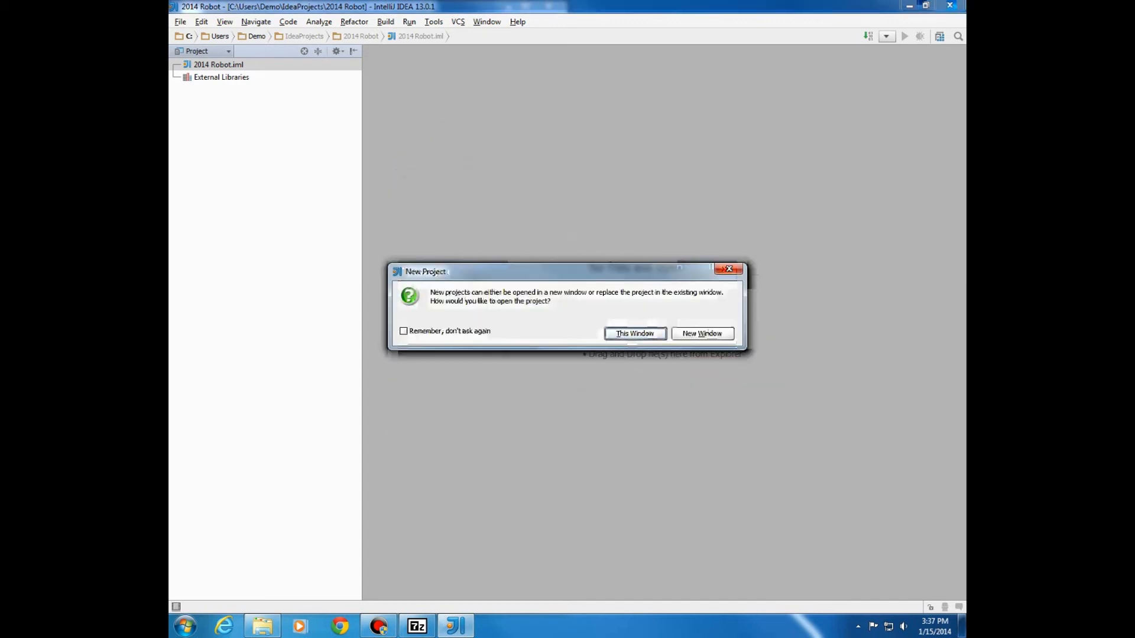
{"action": "left_click", "coordinate": [702, 334]}
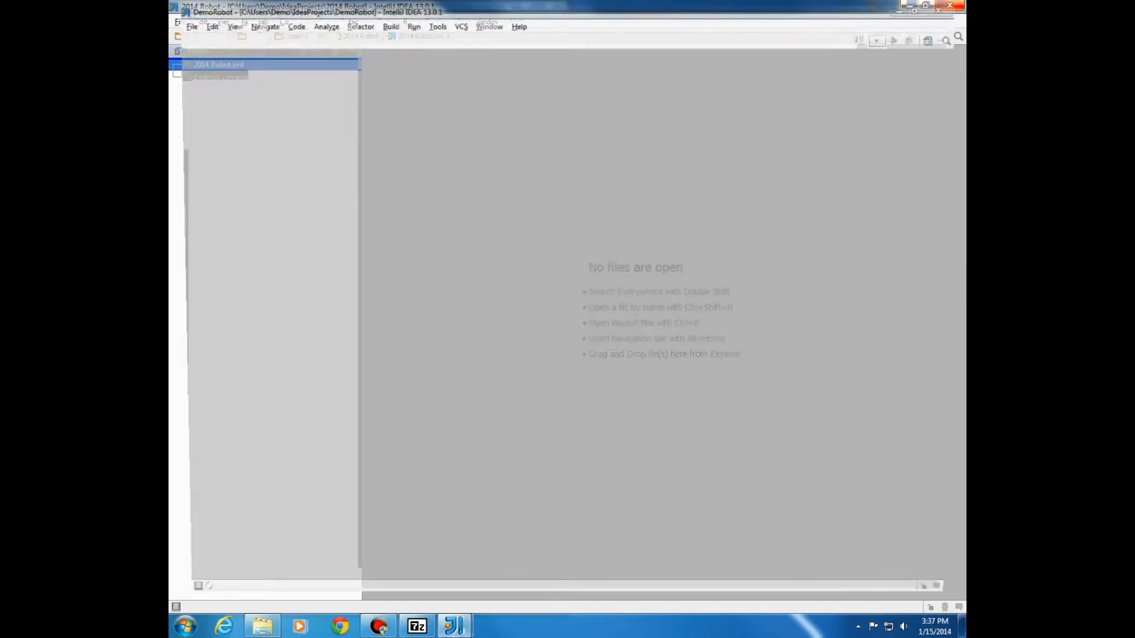
{"action": "left_click", "coordinate": [454, 626]}
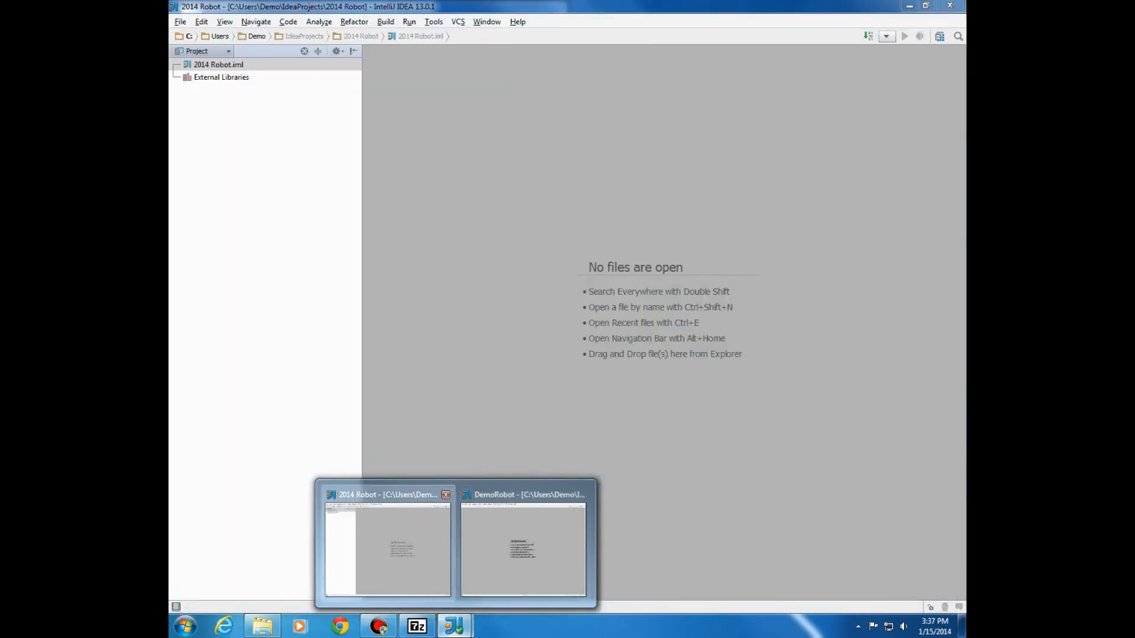
{"action": "left_click", "coordinate": [523, 550]}
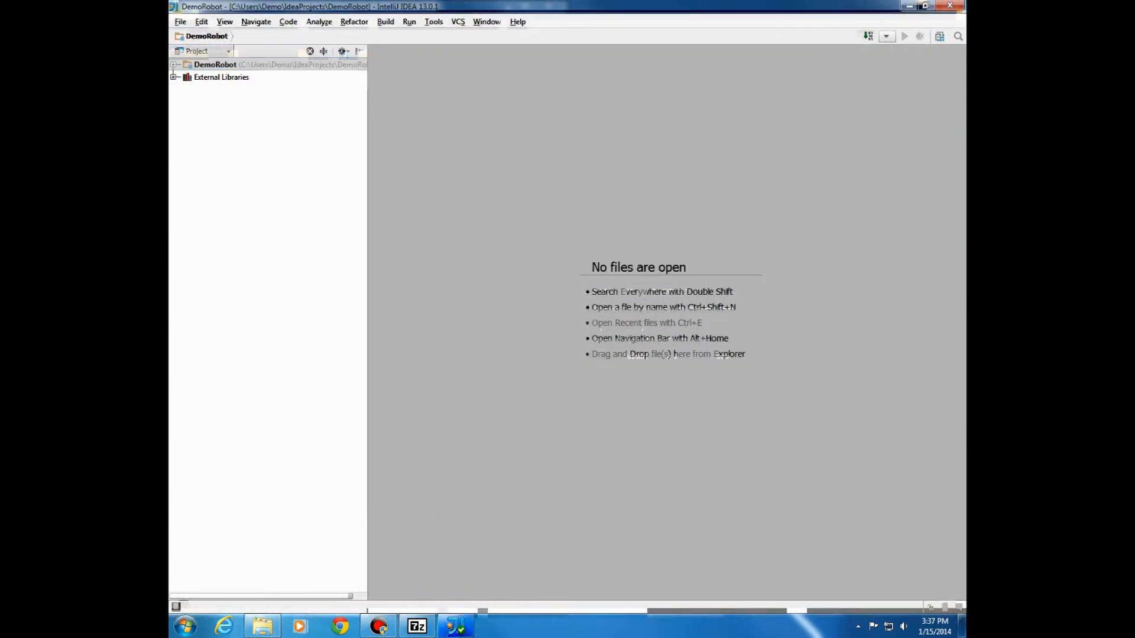
Create a Java class named AwesomeBot in the project's src folder
{"action": "double_click", "coordinate": [215, 64]}
{"action": "left_click", "coordinate": [210, 88]}
{"action": "right_click", "coordinate": [210, 89]}
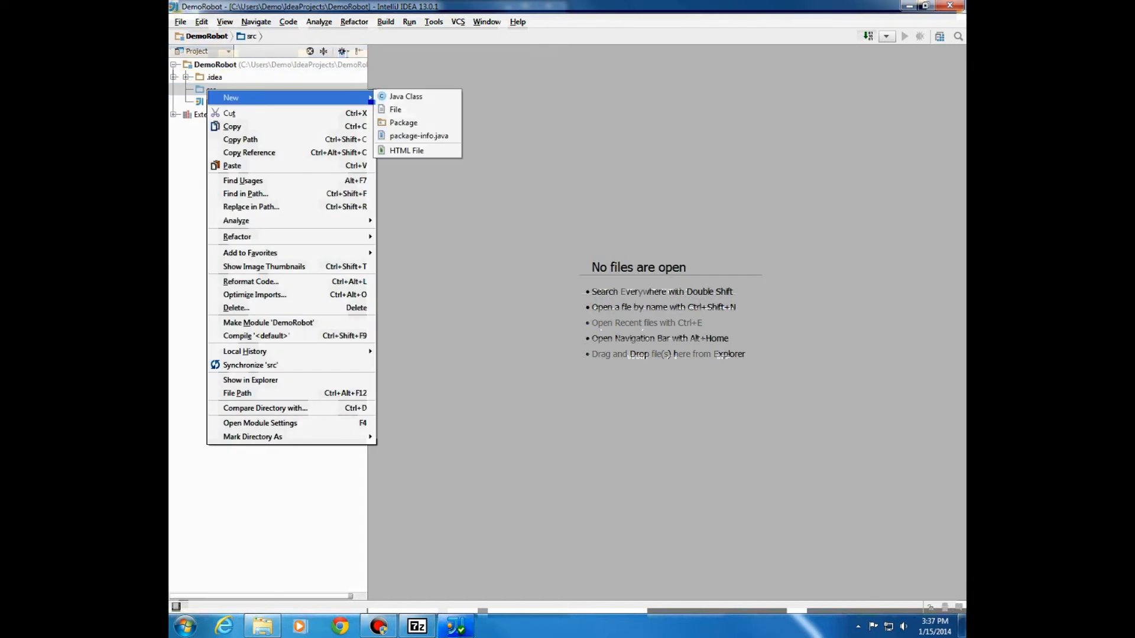
{"action": "left_click", "coordinate": [406, 96]}
{"action": "type", "text": "RobotMa"}
{"action": "key", "text": "ctrl+a"}
{"action": "type", "text": "AwesomeBot"}
{"action": "key", "text": "Return"}
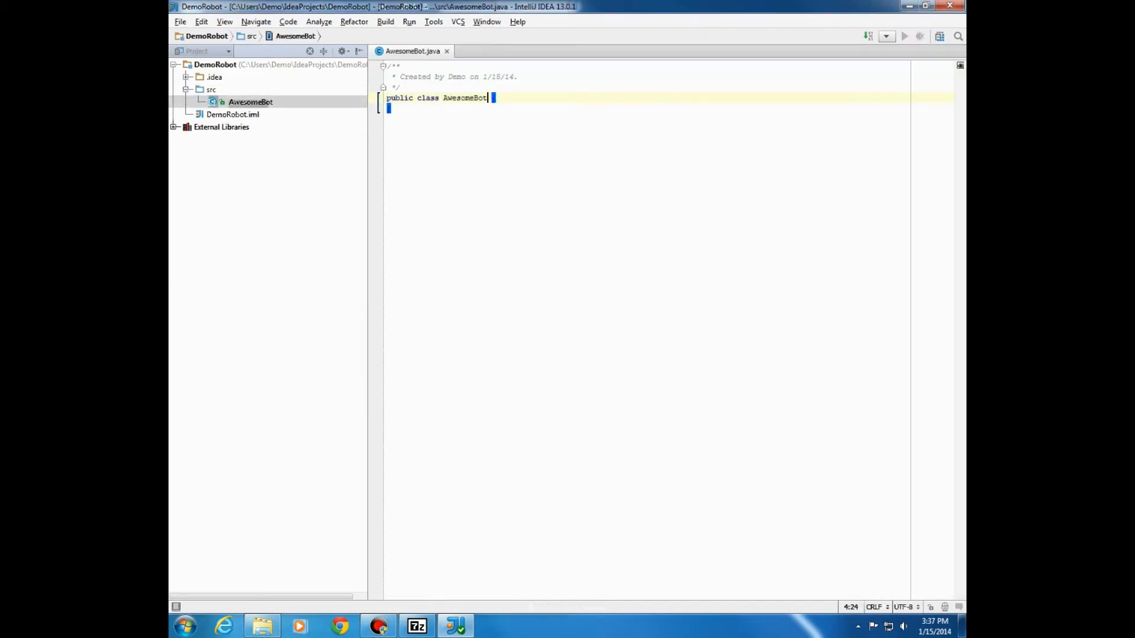
Make the AwesomeBot class extend SimpleRobot
{"action": "type", "text": "extends"}
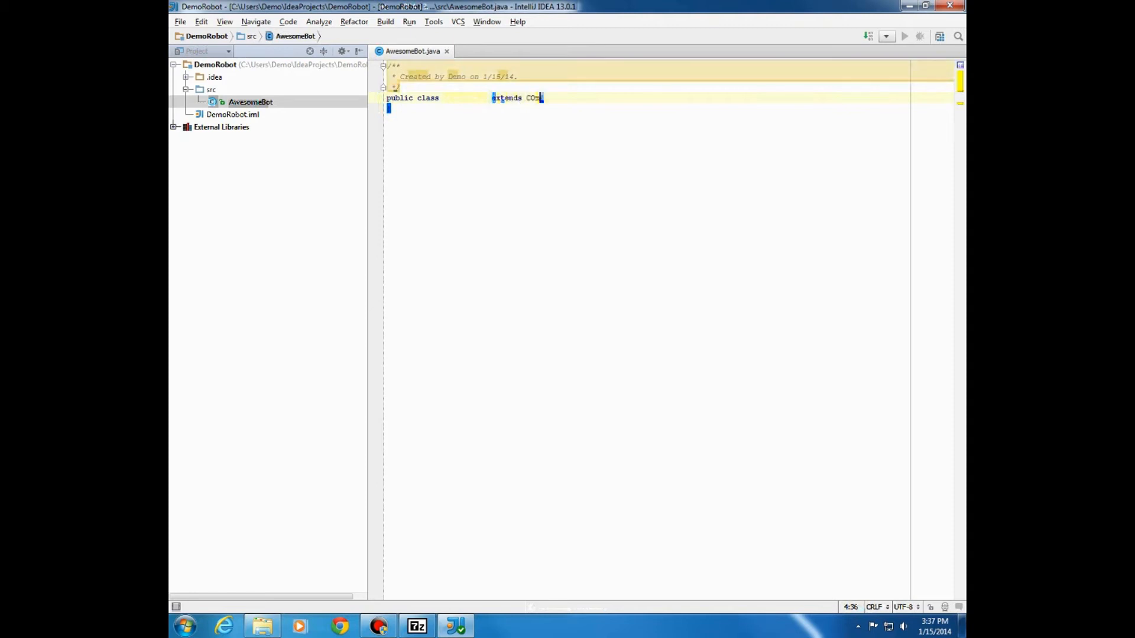
{"action": "type", "text": " SimpleRobot"}
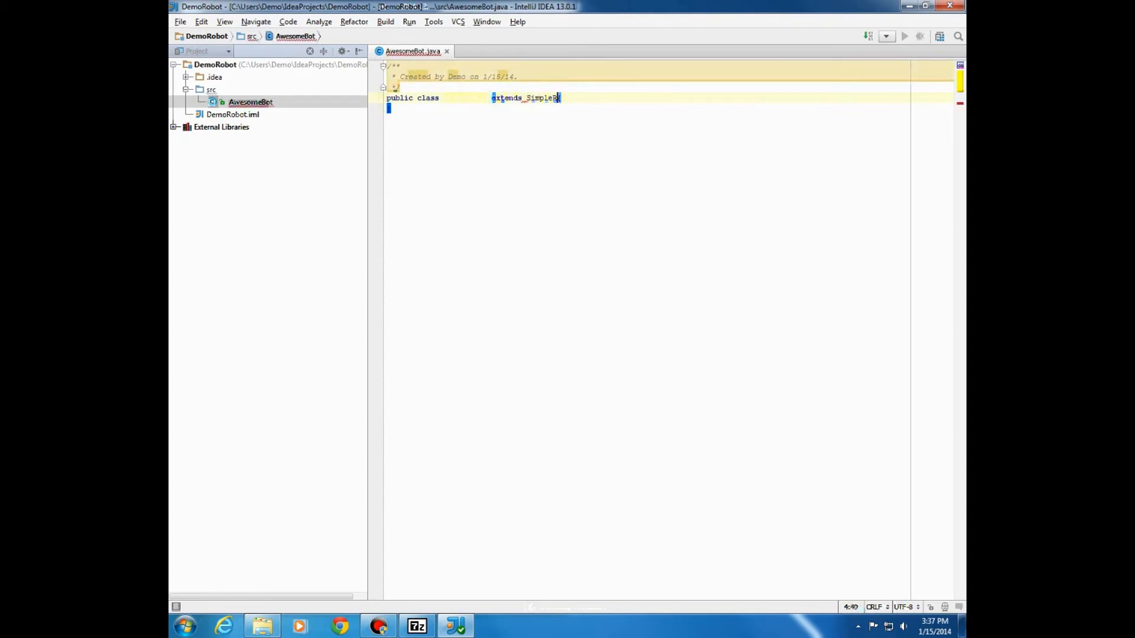
{"action": "key", "text": "Left"}
{"action": "key", "text": "Left"}
{"action": "key", "text": "Left"}
{"action": "key", "text": "alt+Return"}
{"action": "key", "text": "Escape"}
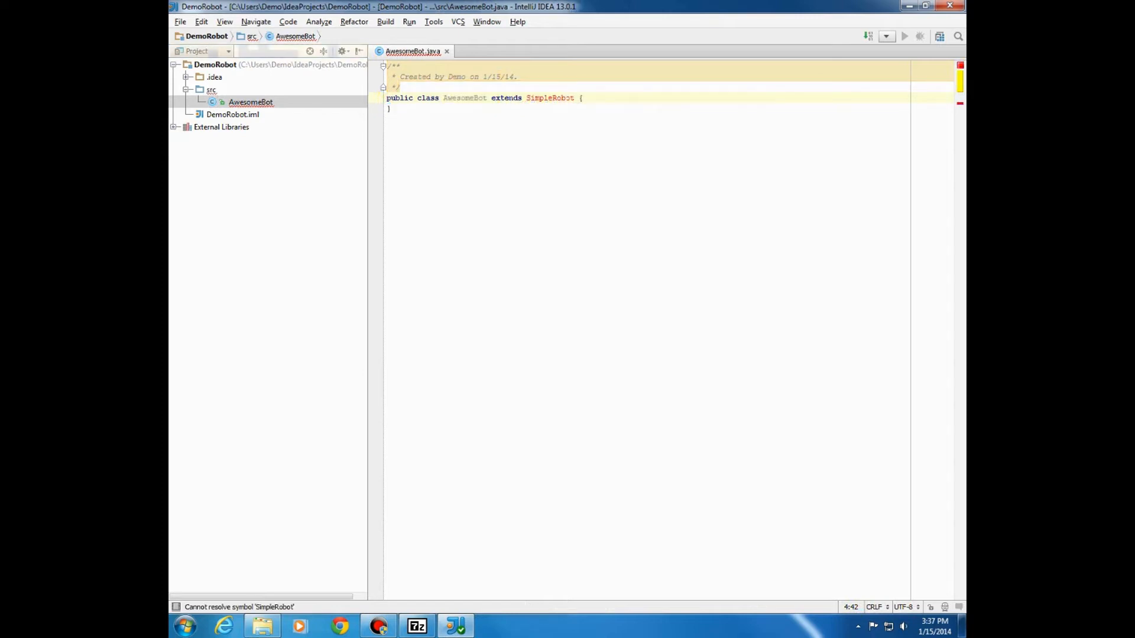
Open the module settings of the DemoRobot module
{"action": "mouse_move", "coordinate": [544, 99]}
{"action": "key", "text": "alt+1"}
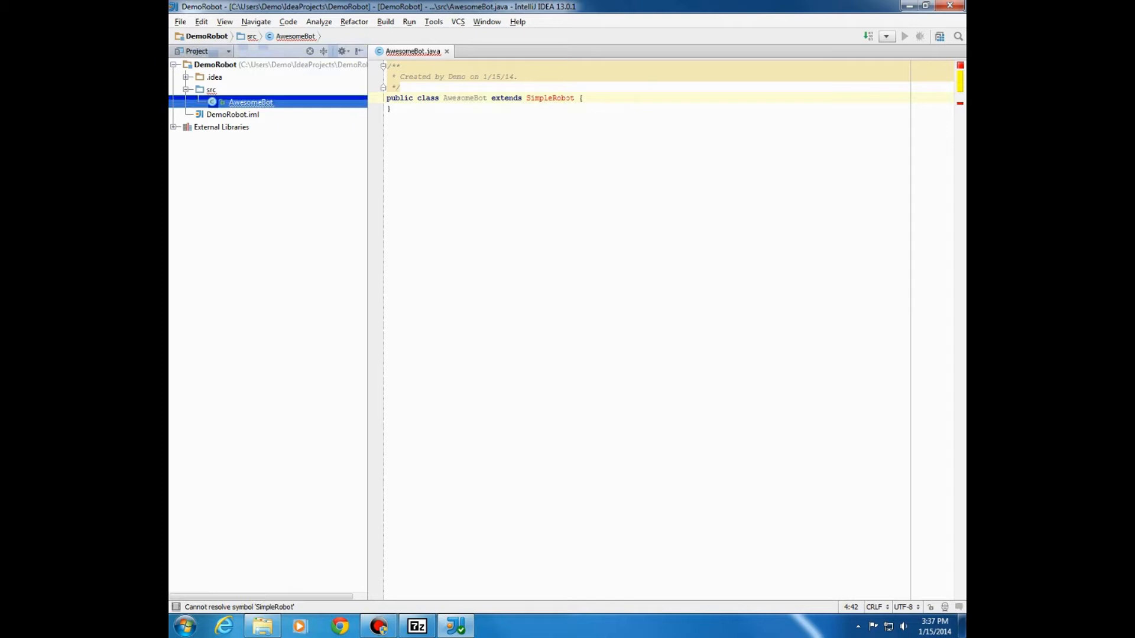
{"action": "left_click", "coordinate": [215, 65]}
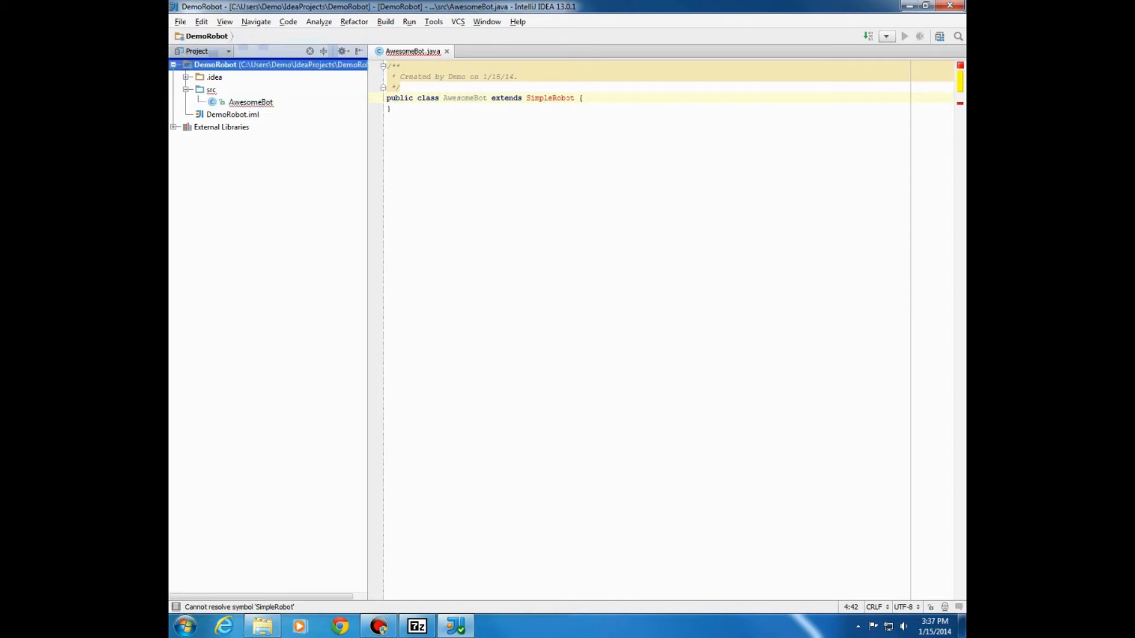
{"action": "key", "text": "shift+F10"}
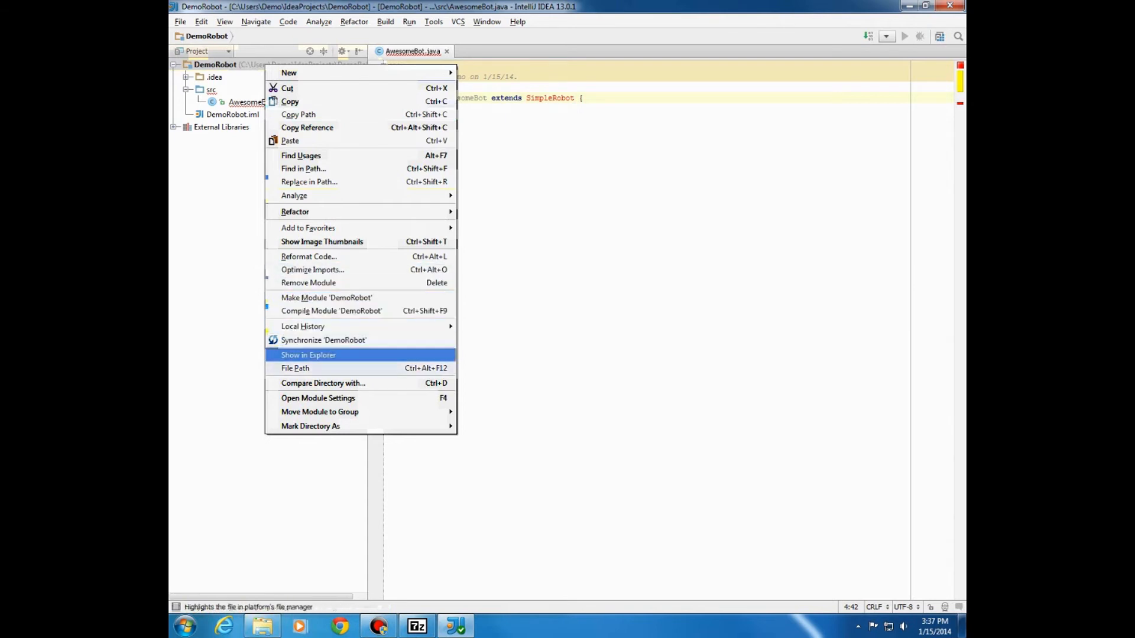
{"action": "key", "text": "Down"}
{"action": "key", "text": "Down"}
{"action": "key", "text": "Down"}
{"action": "key", "text": "Return"}
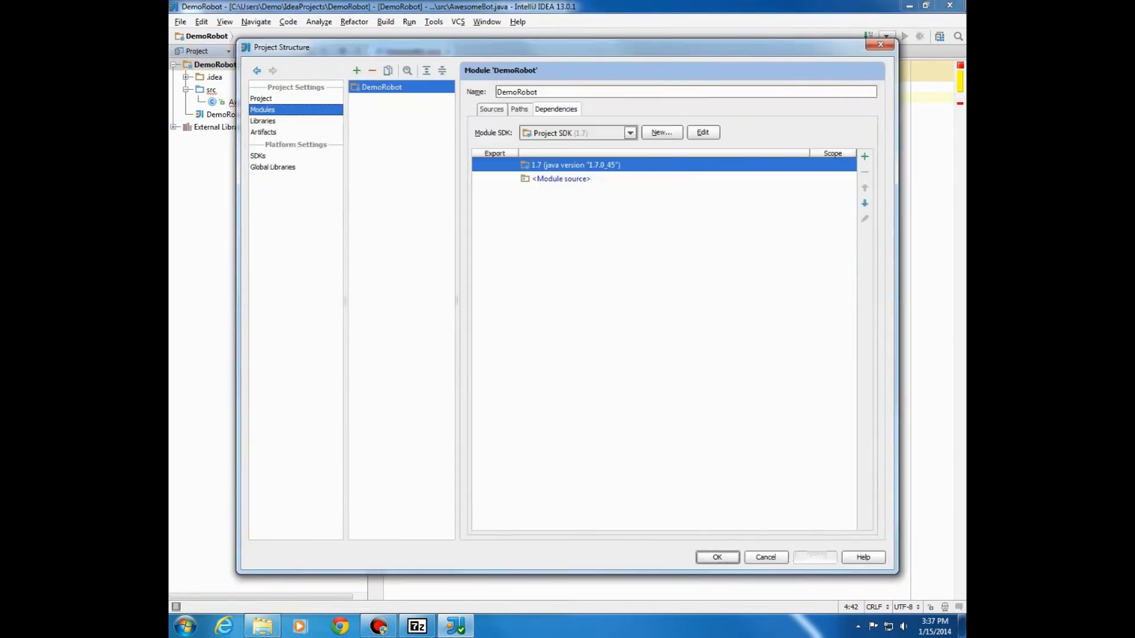
Start a new project library and browse to the lib folder inside C:\Users\Demo\sunspotfrcsdk
{"action": "left_click", "coordinate": [263, 121]}
{"action": "left_click", "coordinate": [357, 70]}
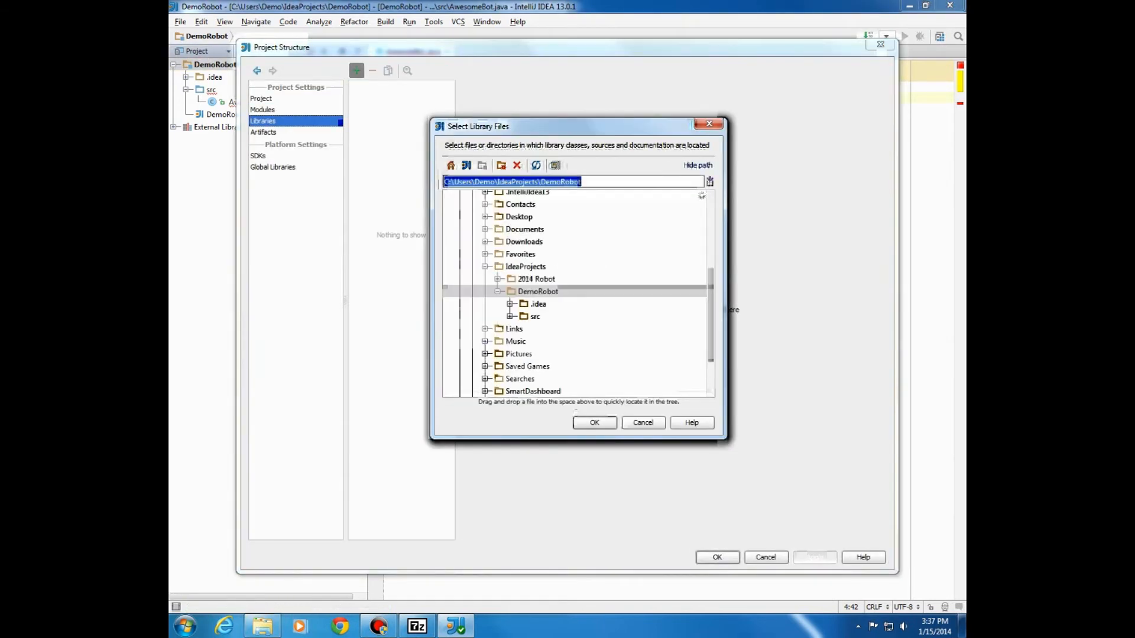
{"action": "scroll", "coordinate": [575, 294], "scroll_direction": "down", "scroll_amount": 2}
{"action": "left_click", "coordinate": [521, 333]}
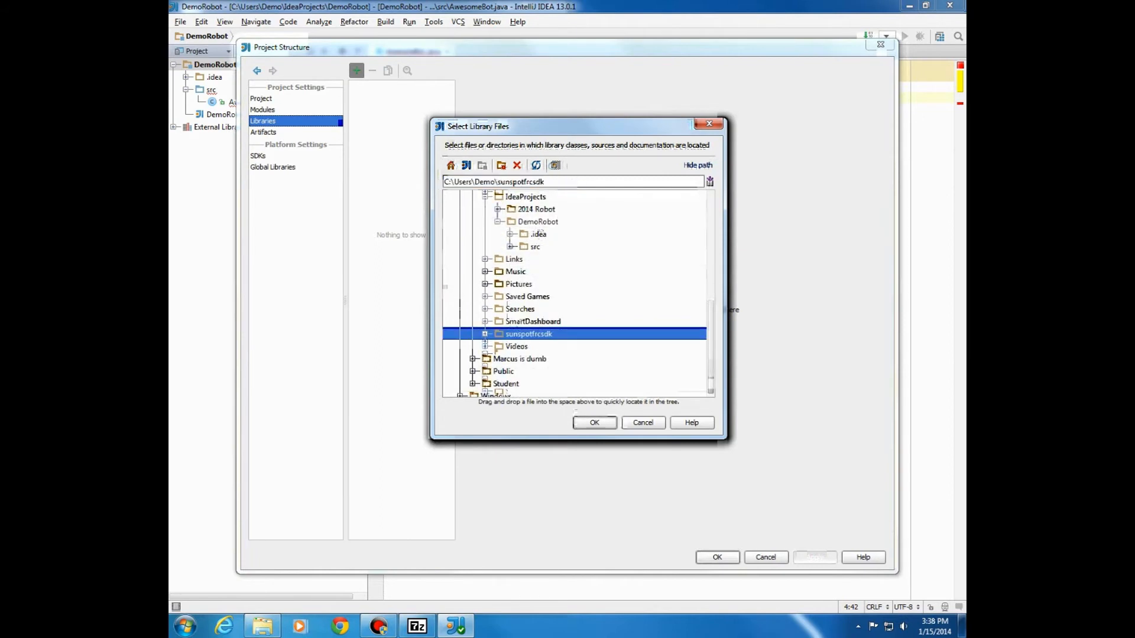
{"action": "left_click", "coordinate": [485, 334]}
{"action": "scroll", "coordinate": [497, 334], "scroll_direction": "down", "scroll_amount": 3}
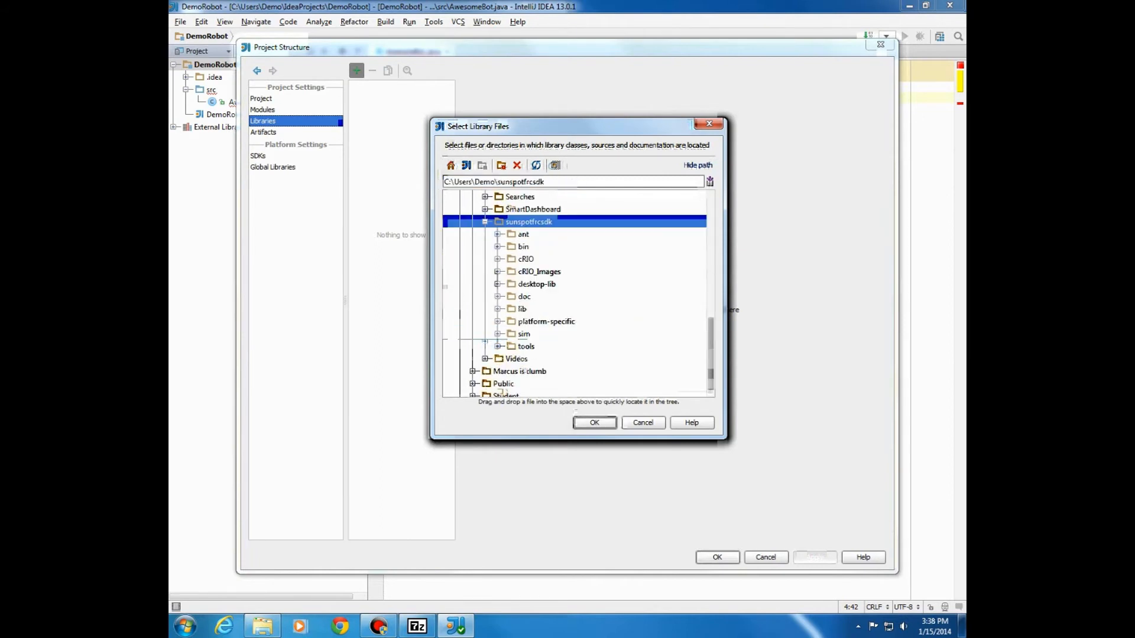
{"action": "left_click", "coordinate": [498, 309]}
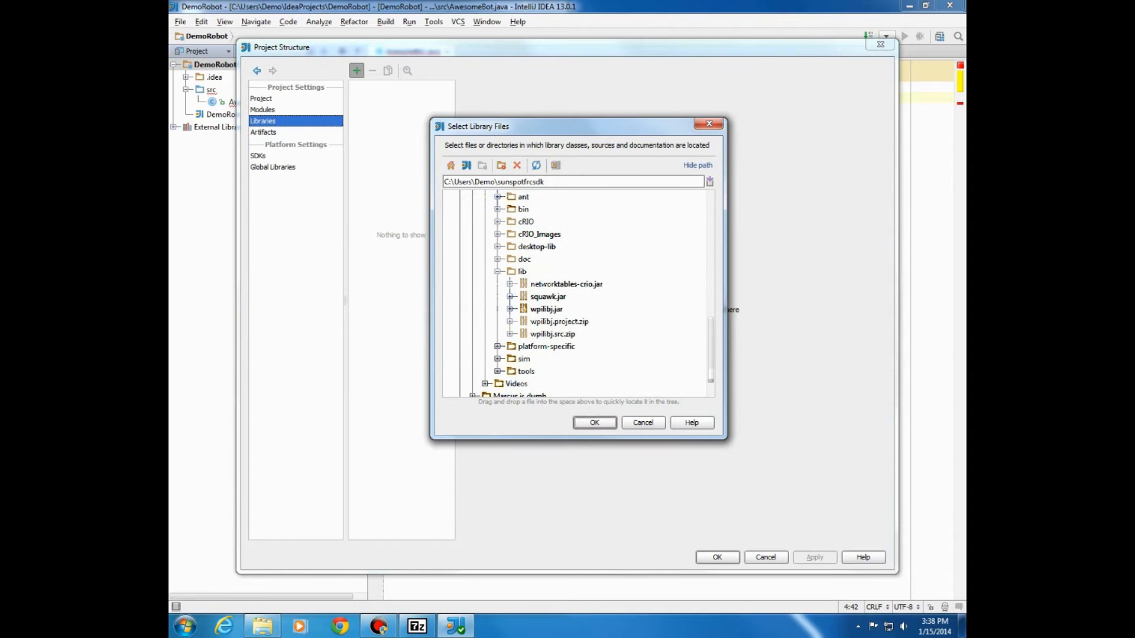
Choose networktables-crio.jar, squawk.jar, wpilibj.jar and wpilibj.src.zip as the library files, keeping the doc\javadoc root
{"action": "left_click", "coordinate": [566, 284]}
{"action": "left_click", "coordinate": [548, 296], "text": "shift"}
{"action": "left_click", "coordinate": [546, 309], "text": "shift"}
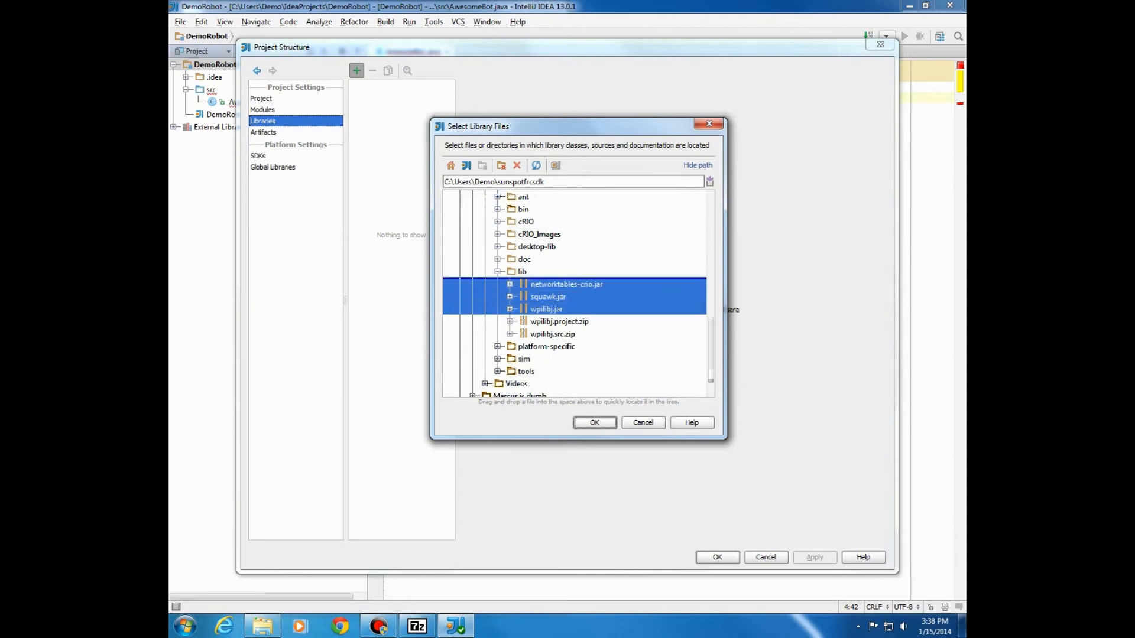
{"action": "left_click", "coordinate": [552, 334], "text": "ctrl"}
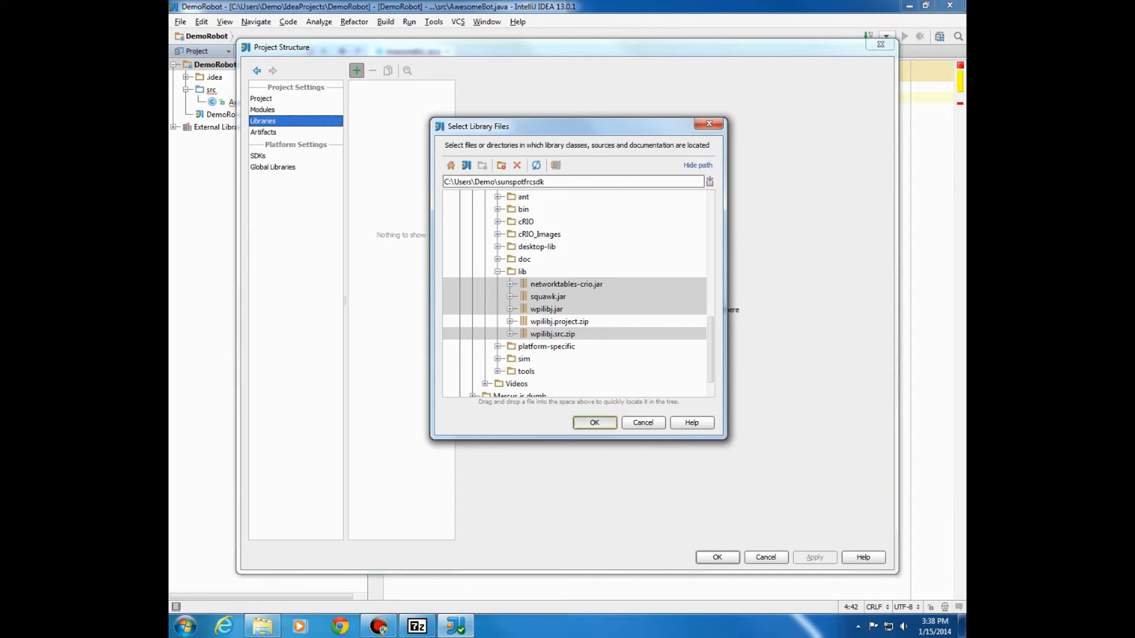
{"action": "key", "text": "Return"}
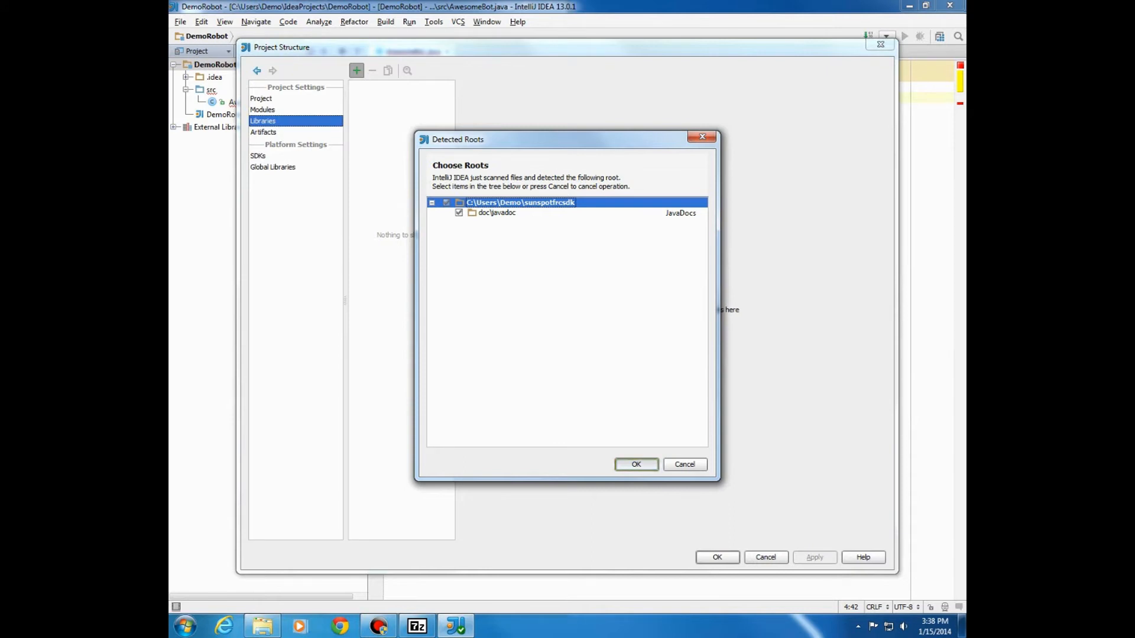
{"action": "key", "text": "Return"}
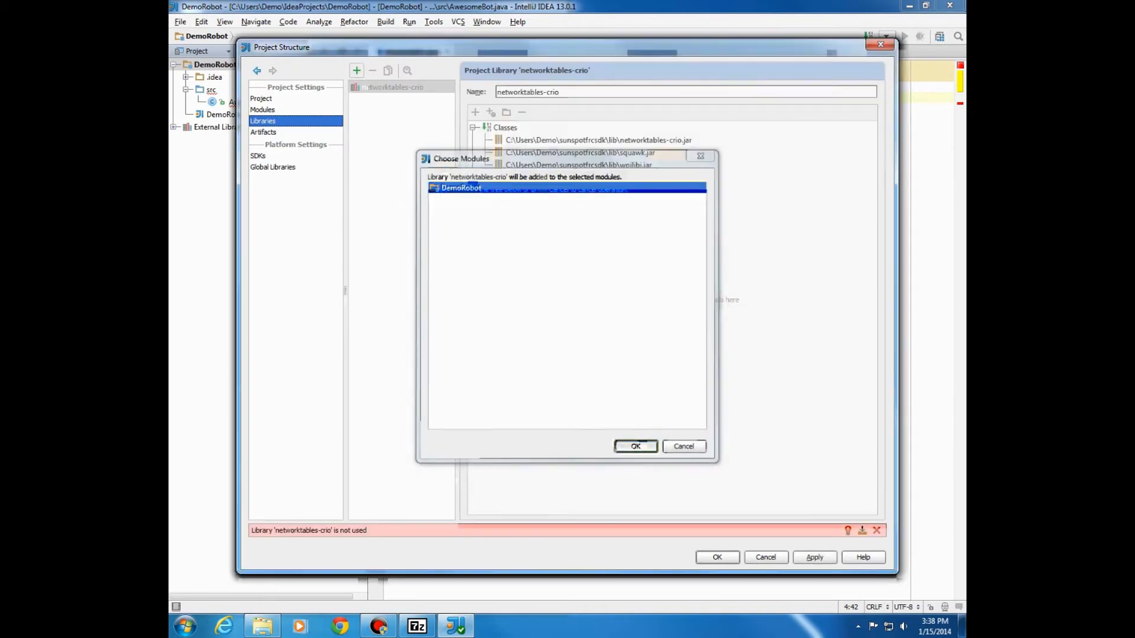
Add the new library to the DemoRobot module, name it RobotLibs and save the project structure
{"action": "key", "text": "Return"}
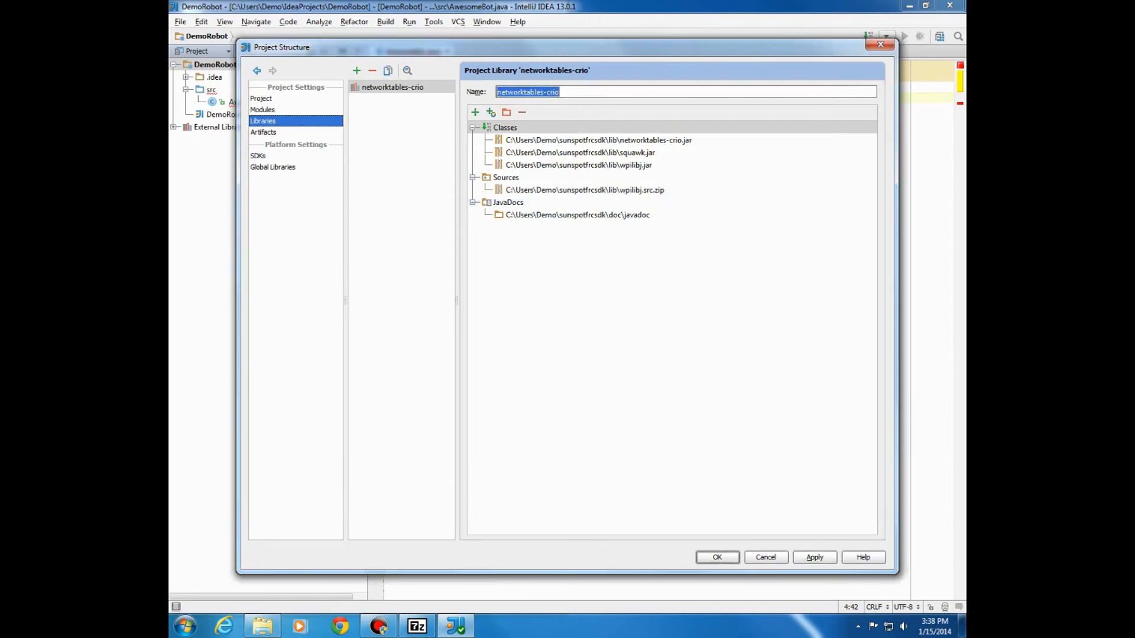
{"action": "type", "text": "RobotLibs"}
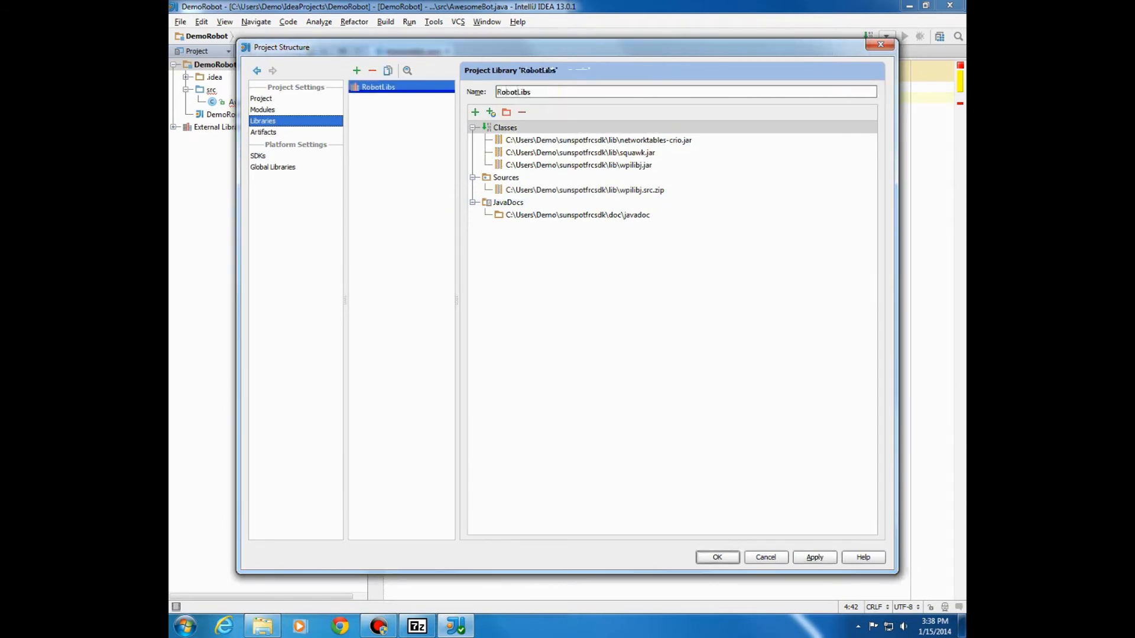
{"action": "key", "text": "Return"}
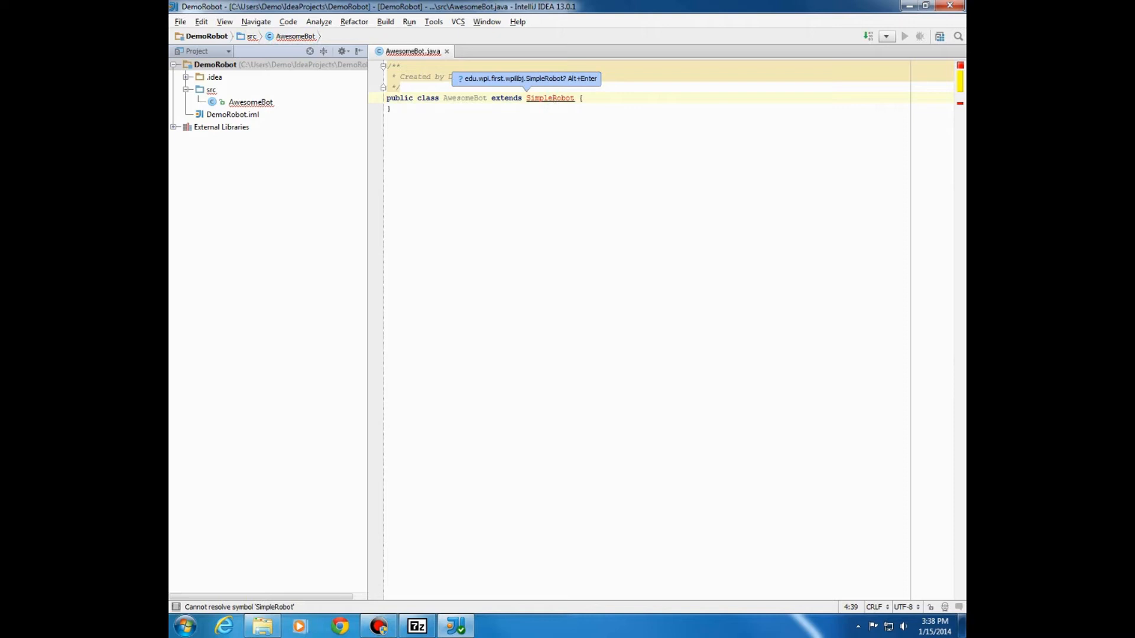
Import edu.wpi.first.wpilibj.SimpleRobot and add an empty line inside the AwesomeBot class body
{"action": "key", "text": "alt+Return"}
{"action": "key", "text": "End"}
{"action": "key", "text": "Return"}
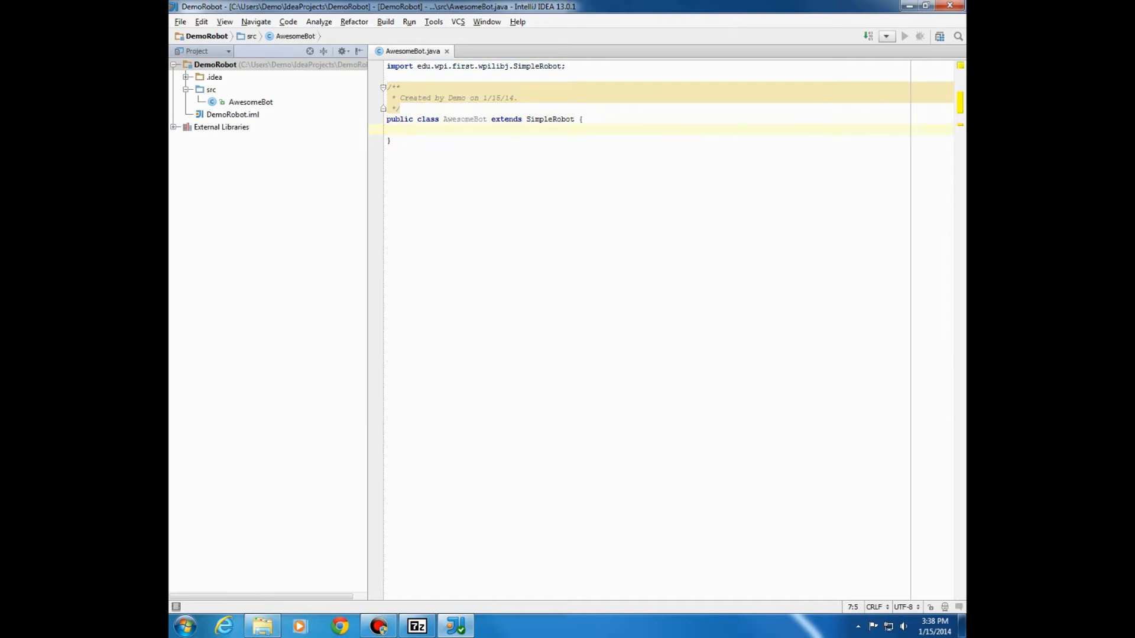
Examine the SimpleRobot source for its overridable methods such as robotInit, and return to AwesomeBot.java
{"action": "left_click", "coordinate": [550, 119], "text": "ctrl"}
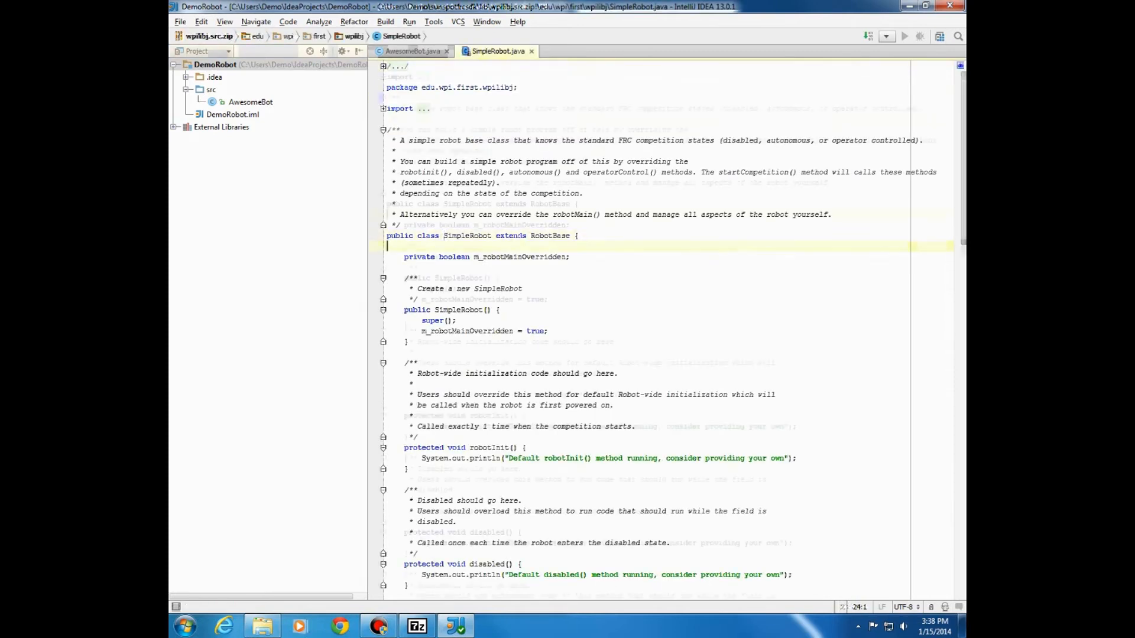
{"action": "scroll", "coordinate": [645, 331], "scroll_direction": "down", "scroll_amount": 14}
{"action": "scroll", "coordinate": [644, 331], "scroll_direction": "up", "scroll_amount": 8}
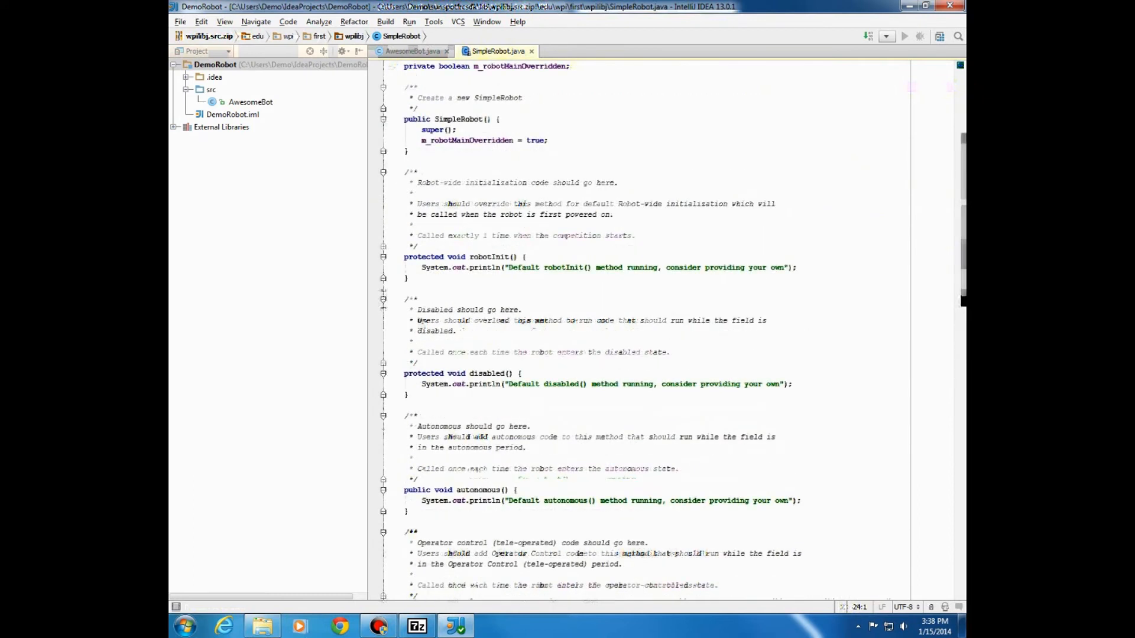
{"action": "left_click", "coordinate": [413, 194]}
{"action": "left_click", "coordinate": [502, 256]}
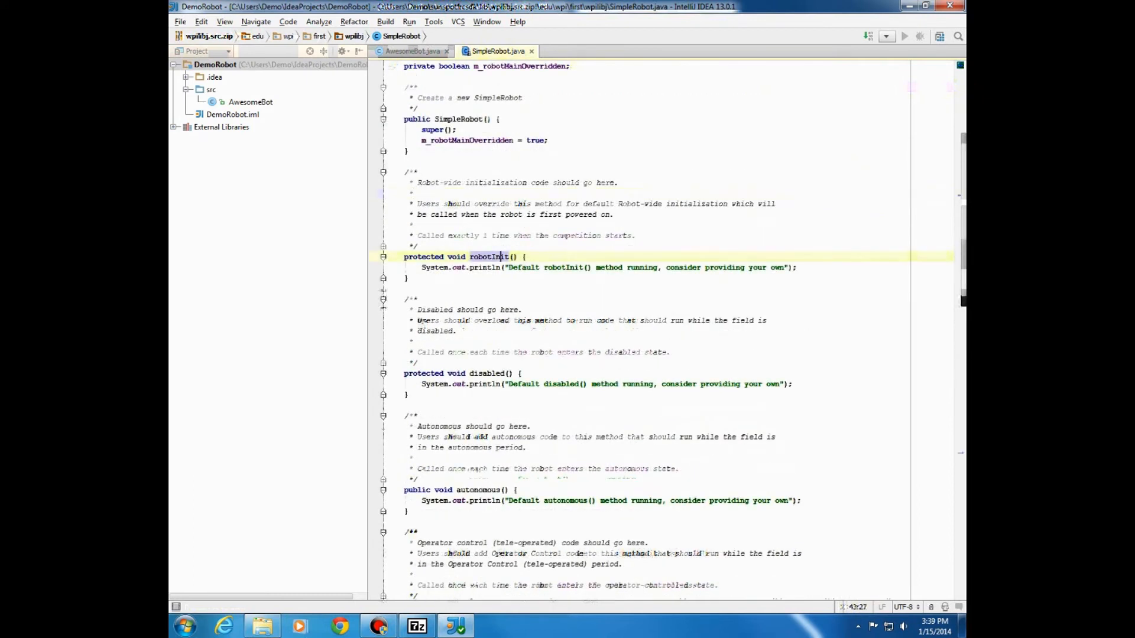
{"action": "key", "text": "alt+Left"}
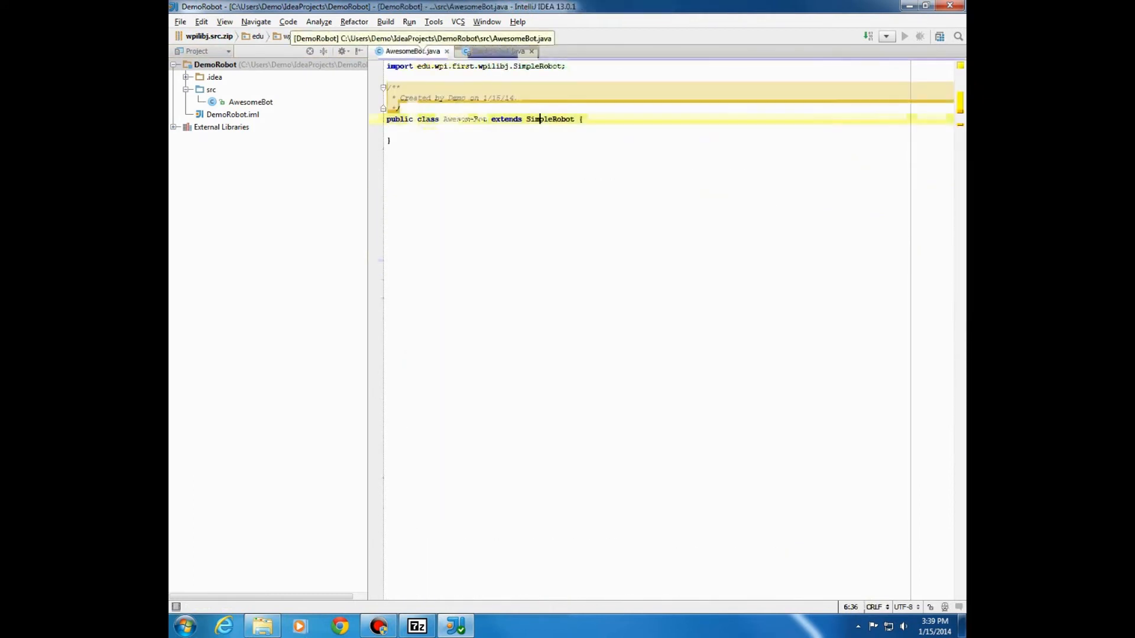
Declare a public void robotInit() method in the AwesomeBot class
{"action": "type", "text": "public void ro"}
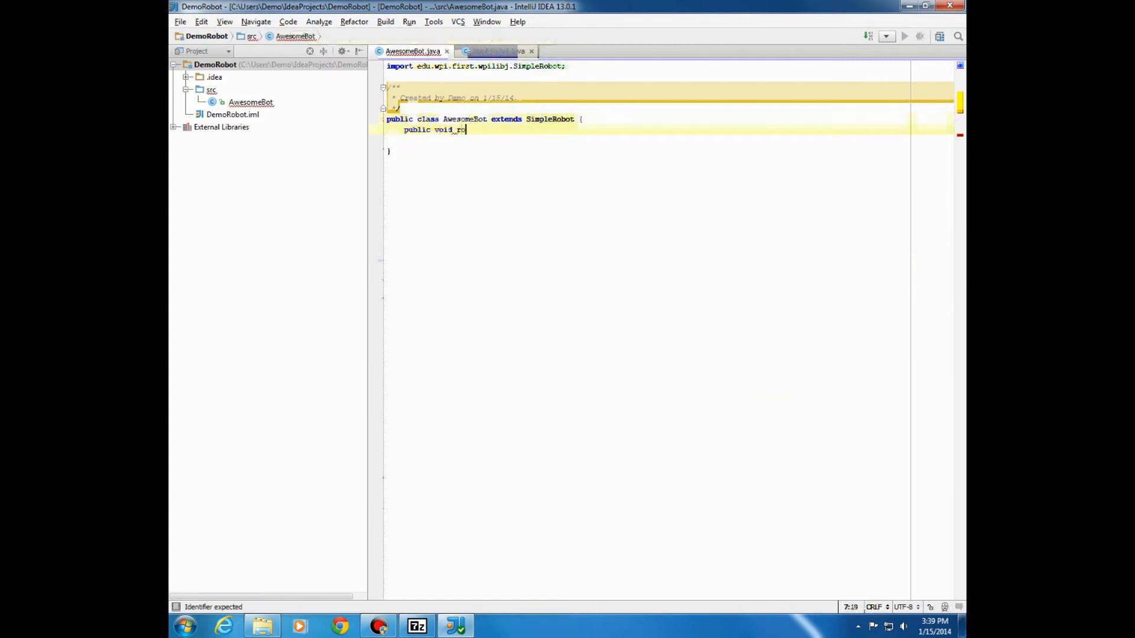
{"action": "type", "text": "botInit("}
{"action": "key", "text": "BackSpace"}
{"action": "type", "text": "t() {"}
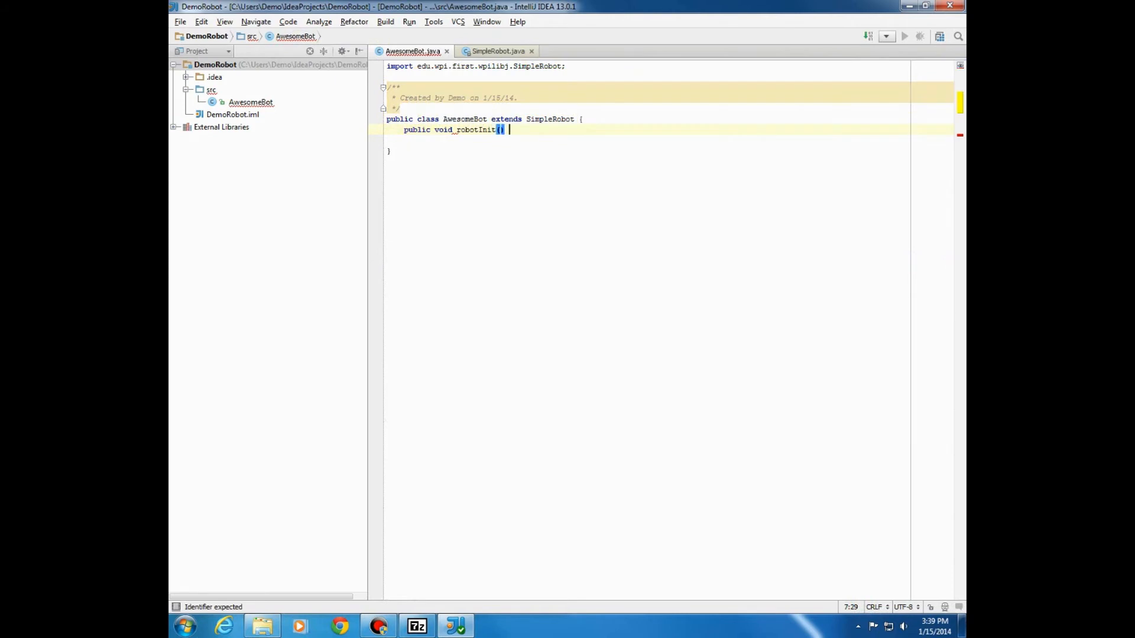
Add a System.out.println statement to robotInit that prints "Robot is working! Yay!"
{"action": "key", "text": "Return"}
{"action": "type", "text": "say"}
{"action": "type", "text": "ystem.out.println("}
{"action": "type", "text": "\"Robot is working"}
{"action": "type", "text": "! Yay!"}
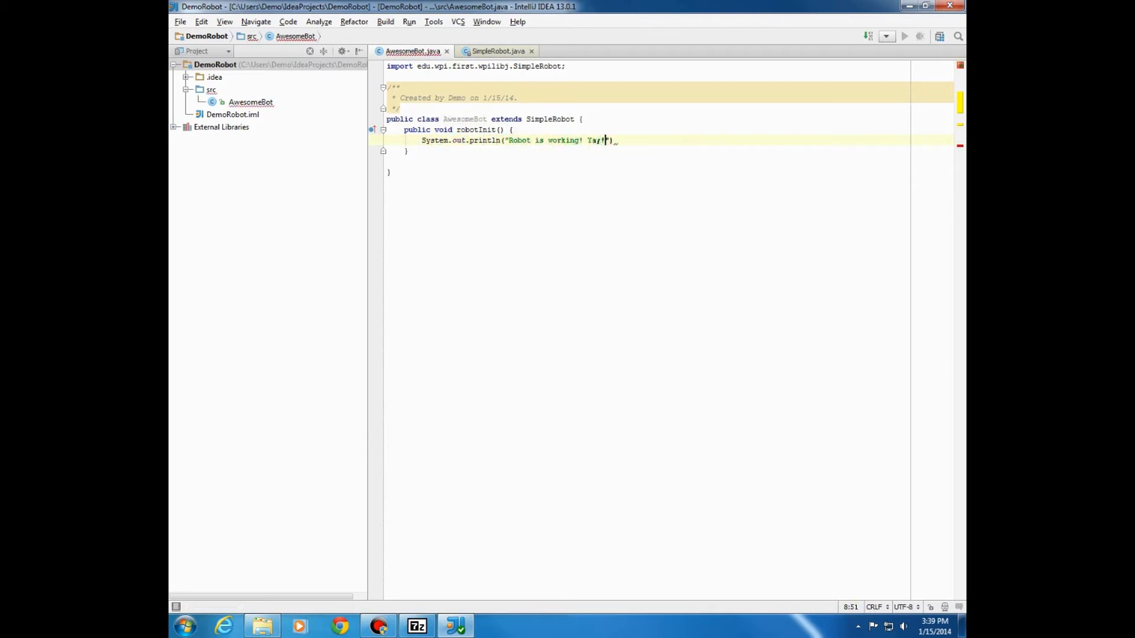
{"action": "type", "text": "\");"}
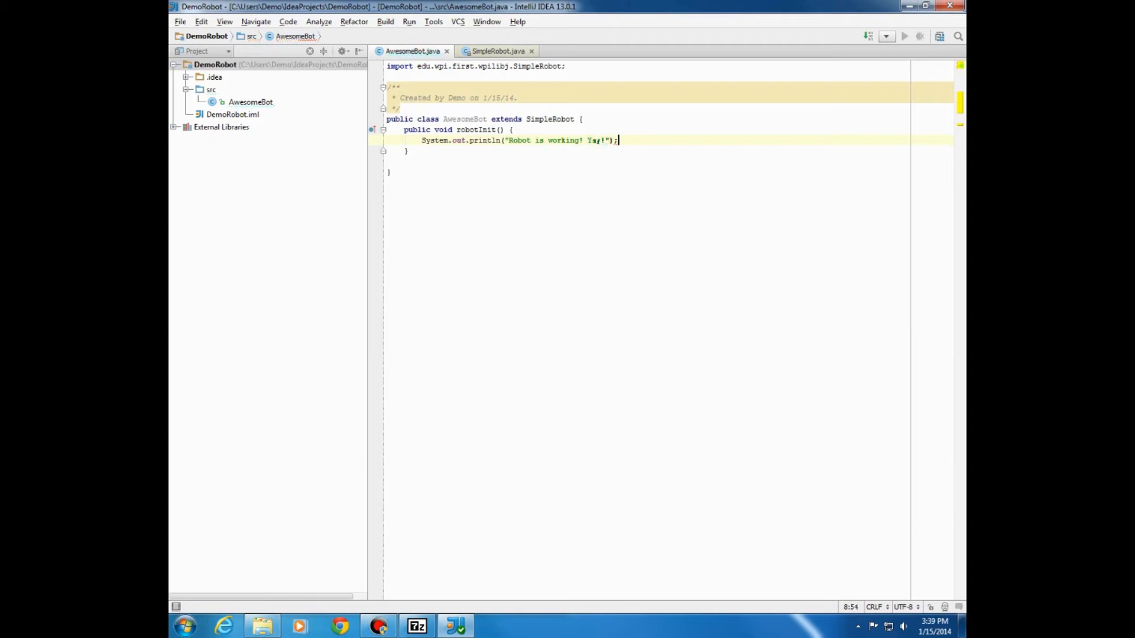
{"action": "key", "text": "Up"}
{"action": "key", "text": "Up"}
{"action": "key", "text": "Up"}
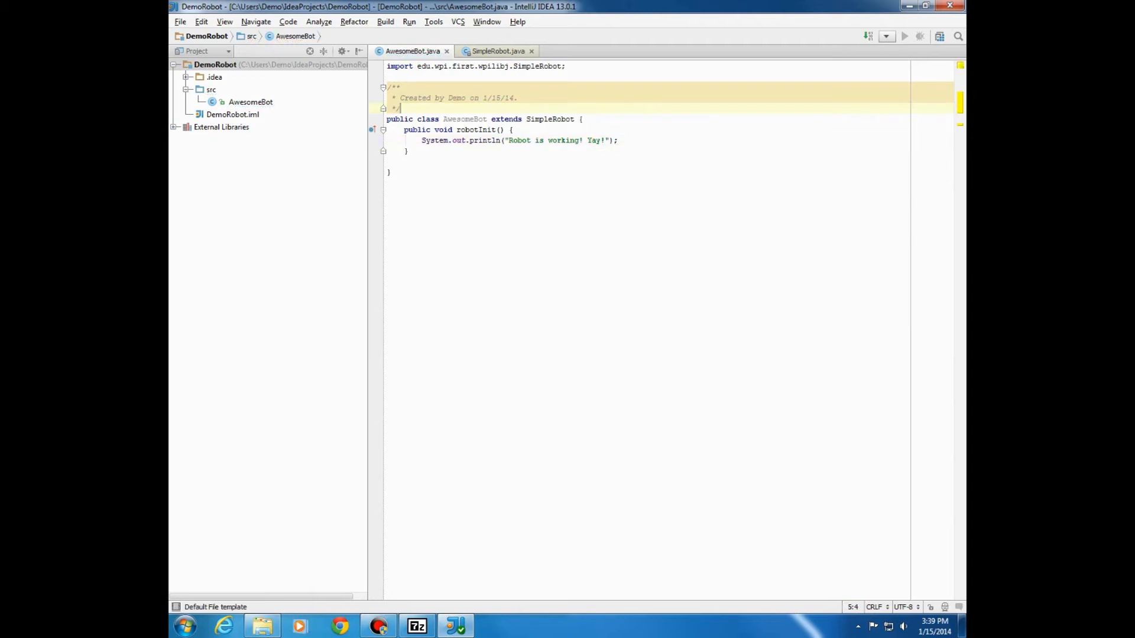
{"action": "key", "text": "Down"}
{"action": "key", "text": "Down"}
{"action": "key", "text": "Down"}
{"action": "key", "text": "Down"}
{"action": "key", "text": "Down"}
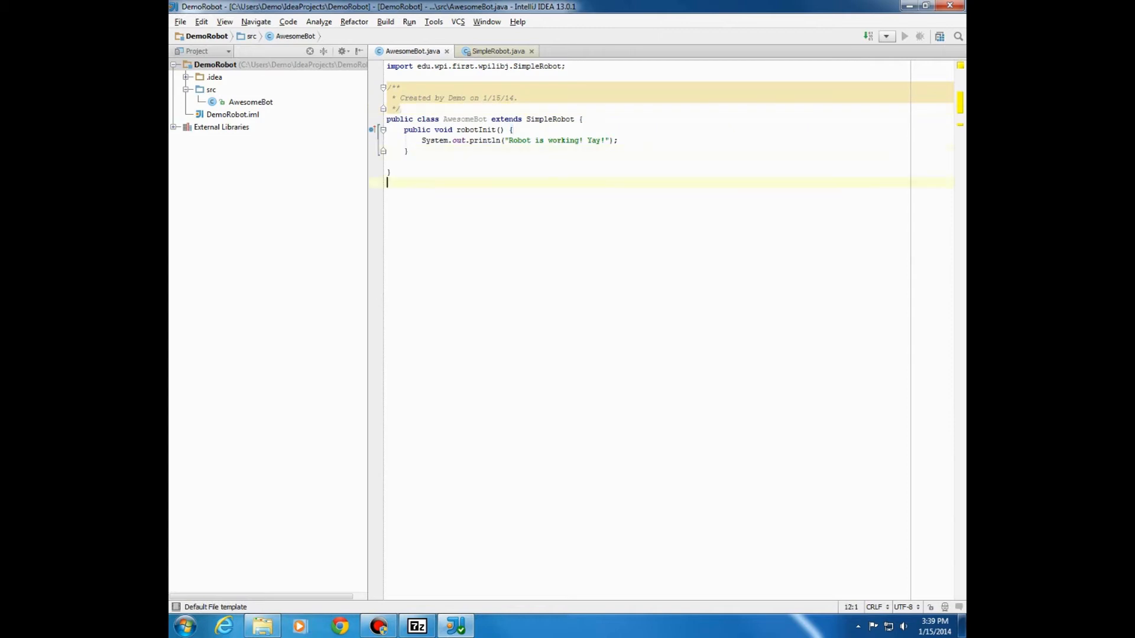
{"action": "key", "text": "BackSpace"}
{"action": "key", "text": "Down"}
{"action": "key", "text": "Down"}
Switch to the FRC2014Java.zip archive in 7-Zip, close the Demo folder window and select the RobotTemplate folder
{"action": "key", "text": "super+e"}
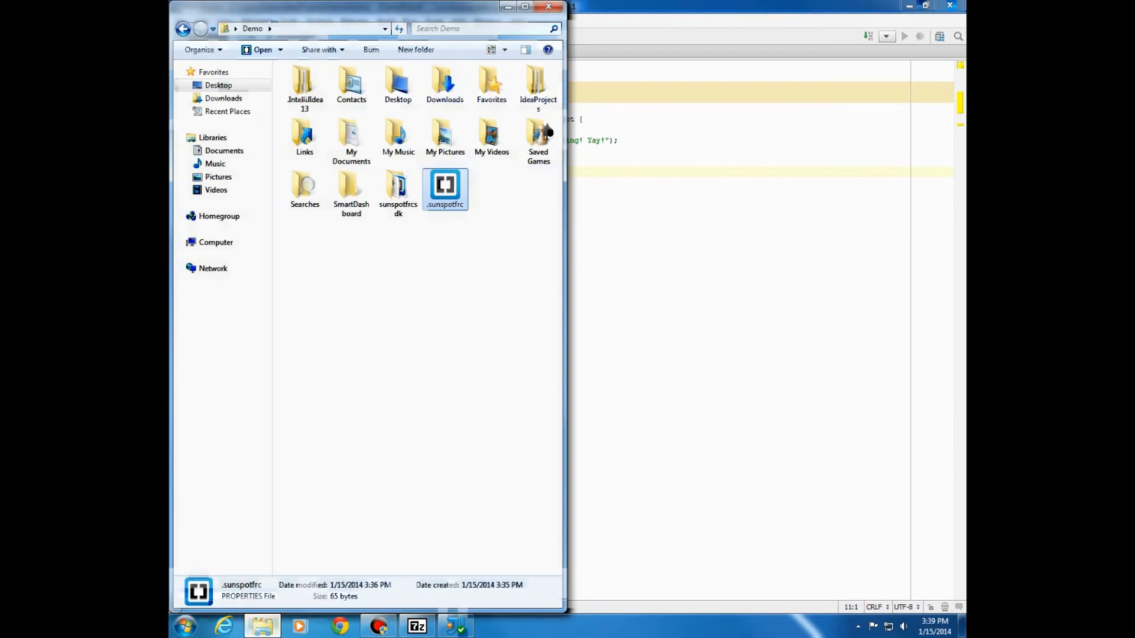
{"action": "left_click", "coordinate": [417, 626]}
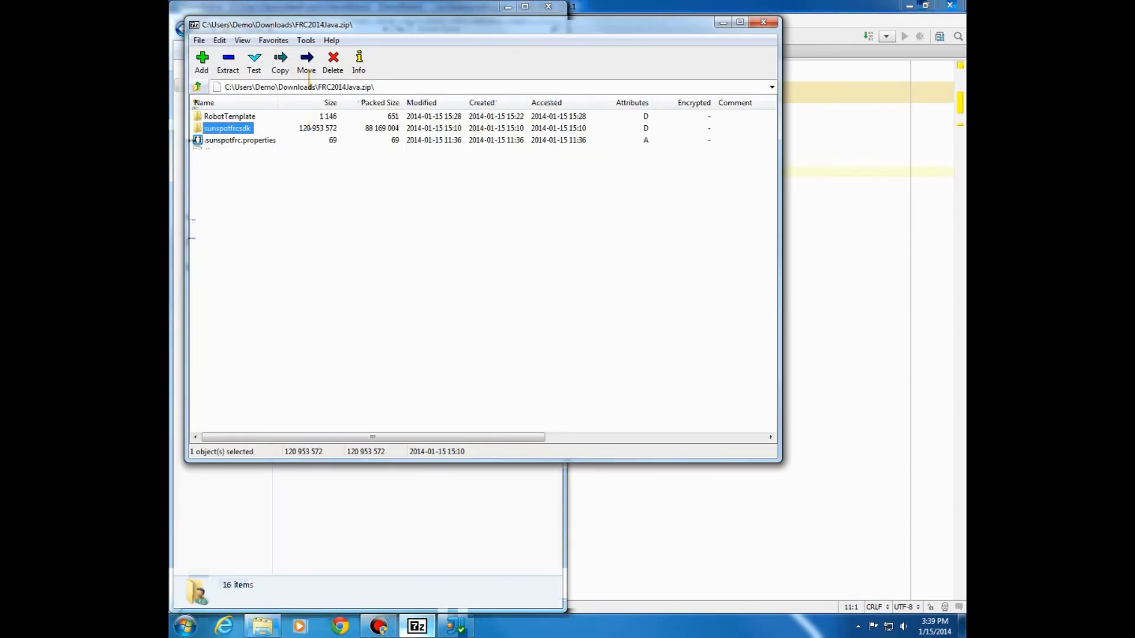
{"action": "left_click", "coordinate": [437, 295]}
{"action": "left_click", "coordinate": [426, 520]}
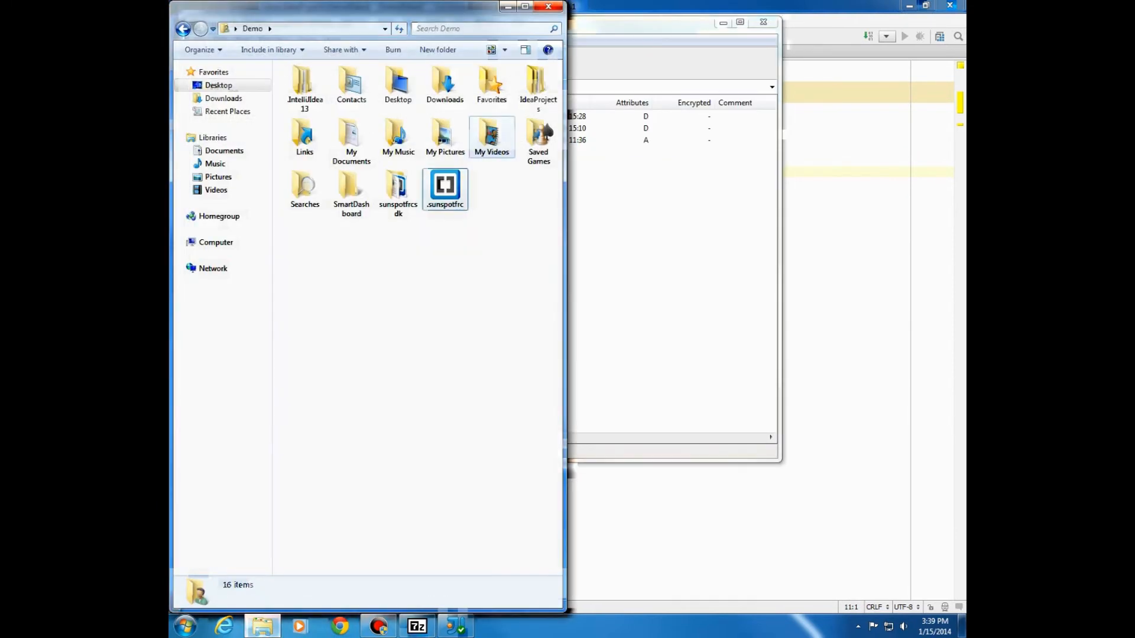
{"action": "left_click", "coordinate": [549, 6]}
{"action": "left_click", "coordinate": [231, 116]}
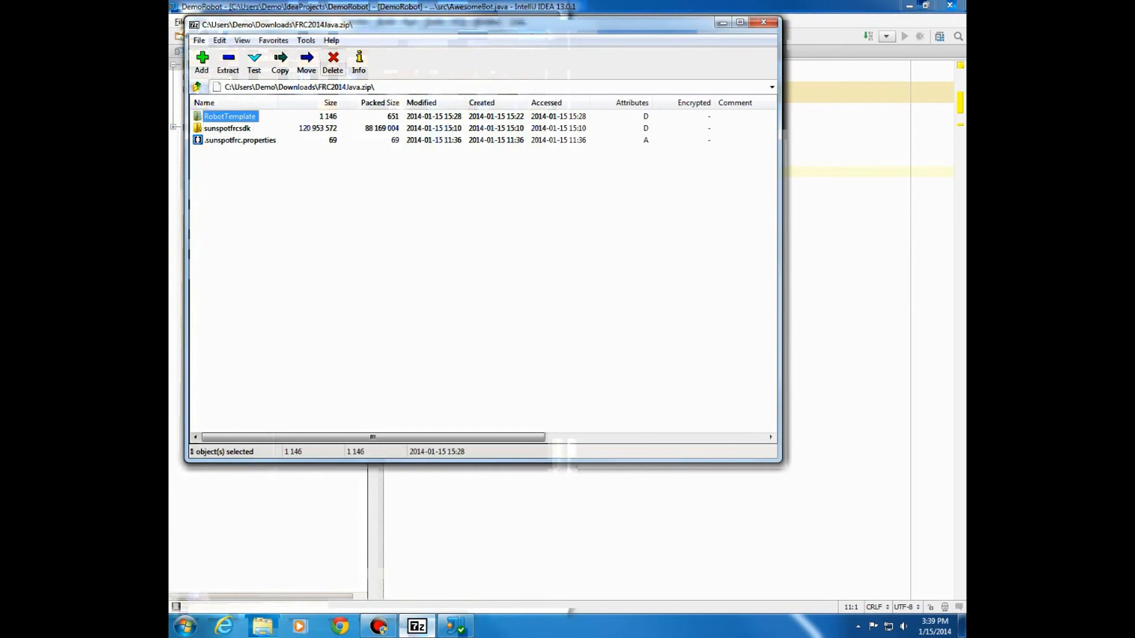
Extract the resources folder and the two build files from RobotTemplate to the desktop
{"action": "left_click_drag", "start_coordinate": [385, 24], "coordinate": [676, 45]}
{"action": "double_click", "coordinate": [532, 138]}
{"action": "left_click_drag", "start_coordinate": [534, 136], "coordinate": [472, 204]}
Select the extracted resources folder and two build files on the desktop, and open the IdeaProjects folder in File Explorer
{"action": "key", "text": "super+d"}
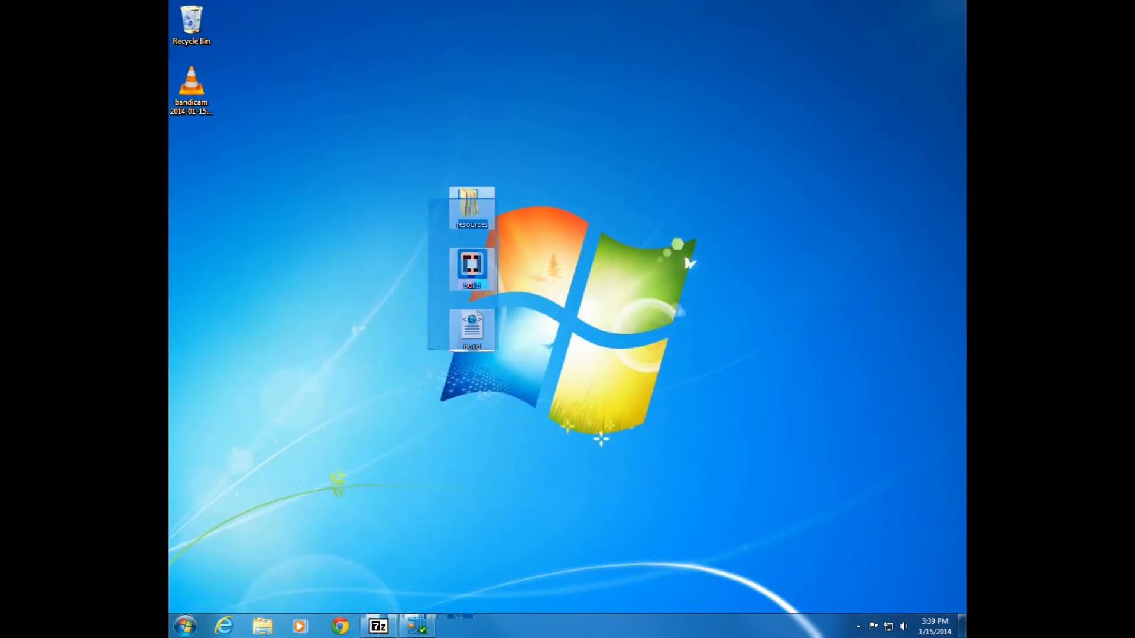
{"action": "left_click", "coordinate": [262, 626]}
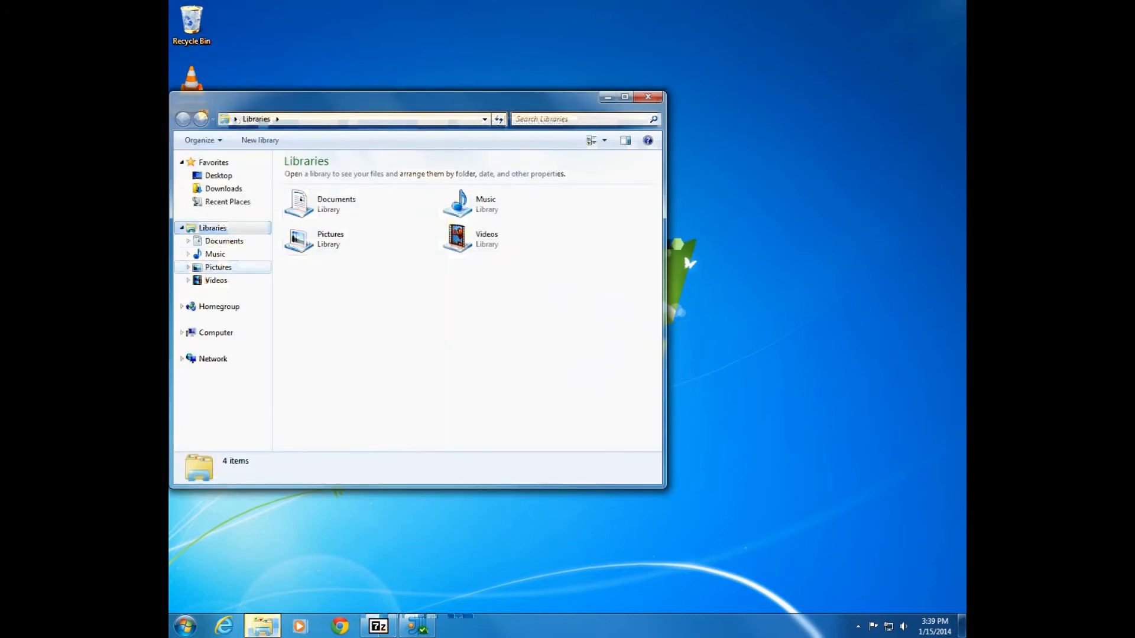
{"action": "left_click", "coordinate": [228, 201]}
{"action": "left_click", "coordinate": [223, 189]}
{"action": "left_click", "coordinate": [253, 119]}
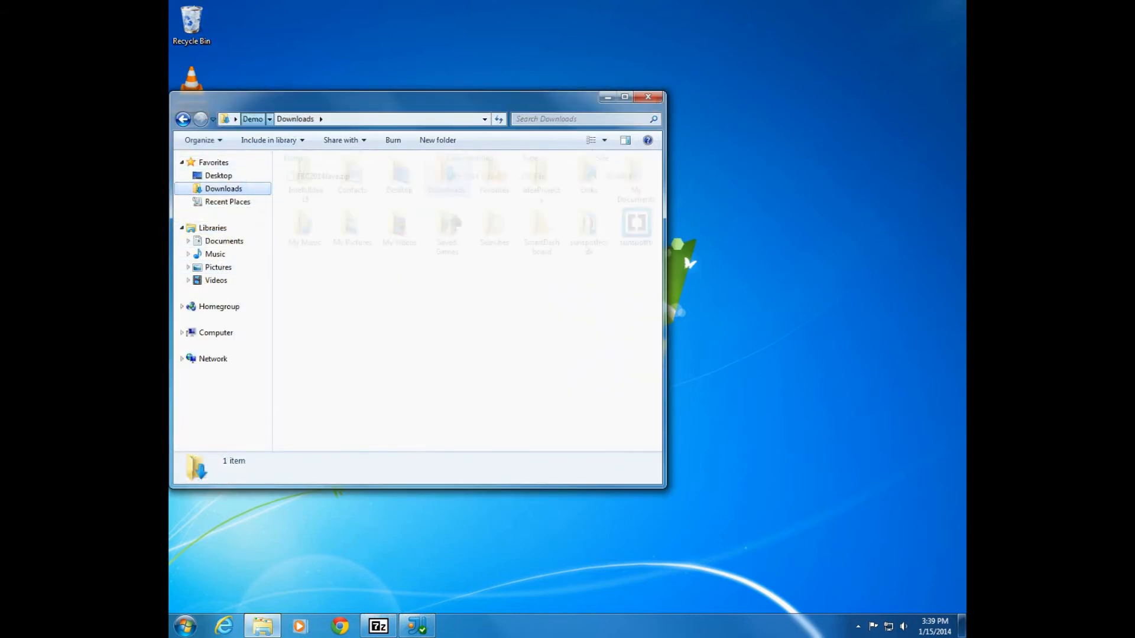
{"action": "left_click", "coordinate": [539, 284]}
{"action": "double_click", "coordinate": [541, 177]}
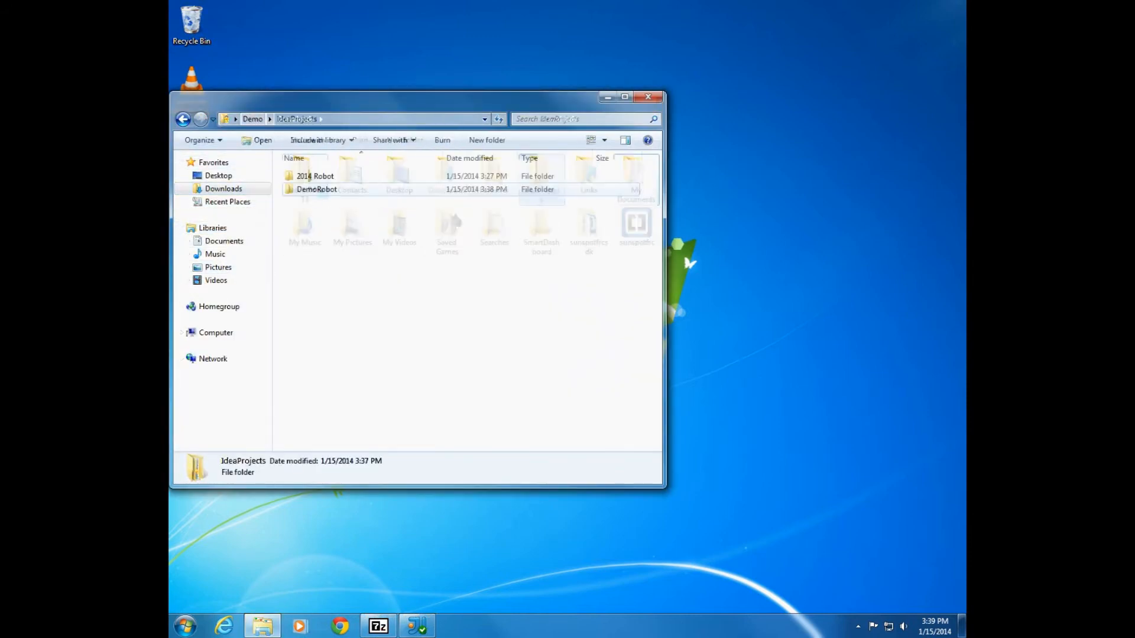
Delete the 2014 Robot folder from IdeaProjects
{"action": "left_click", "coordinate": [315, 176]}
{"action": "key", "text": "Delete"}
{"action": "key", "text": "Return"}
Paste the resources folder and the two build files into the DemoRobot project folder and close the folder window
{"action": "double_click", "coordinate": [317, 176]}
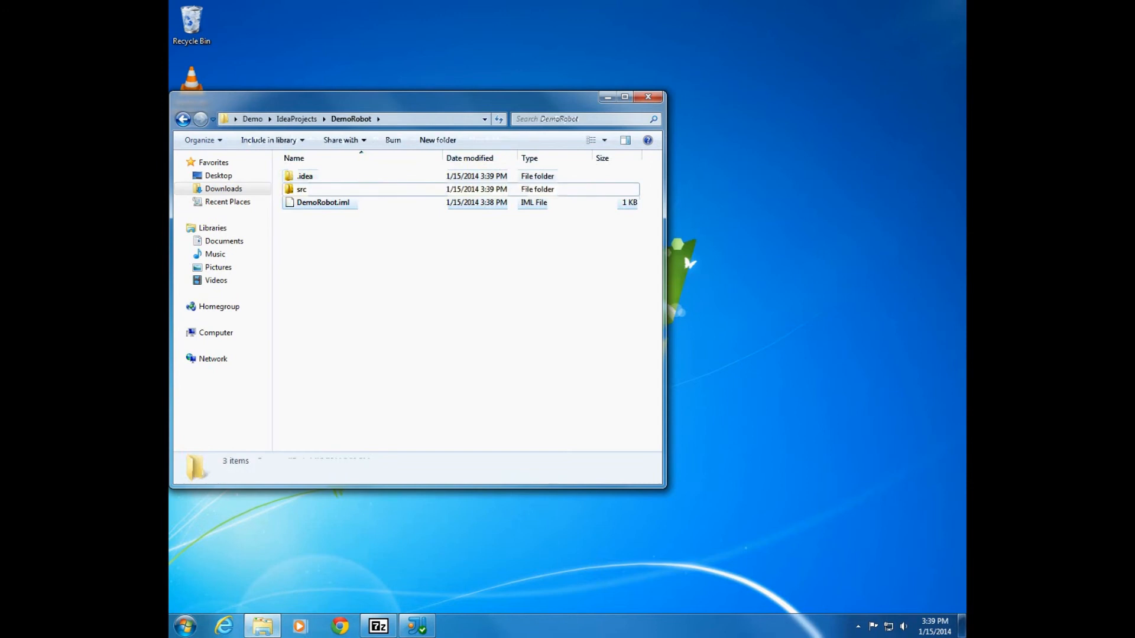
{"action": "key", "text": "ctrl+v"}
{"action": "left_click", "coordinate": [461, 343]}
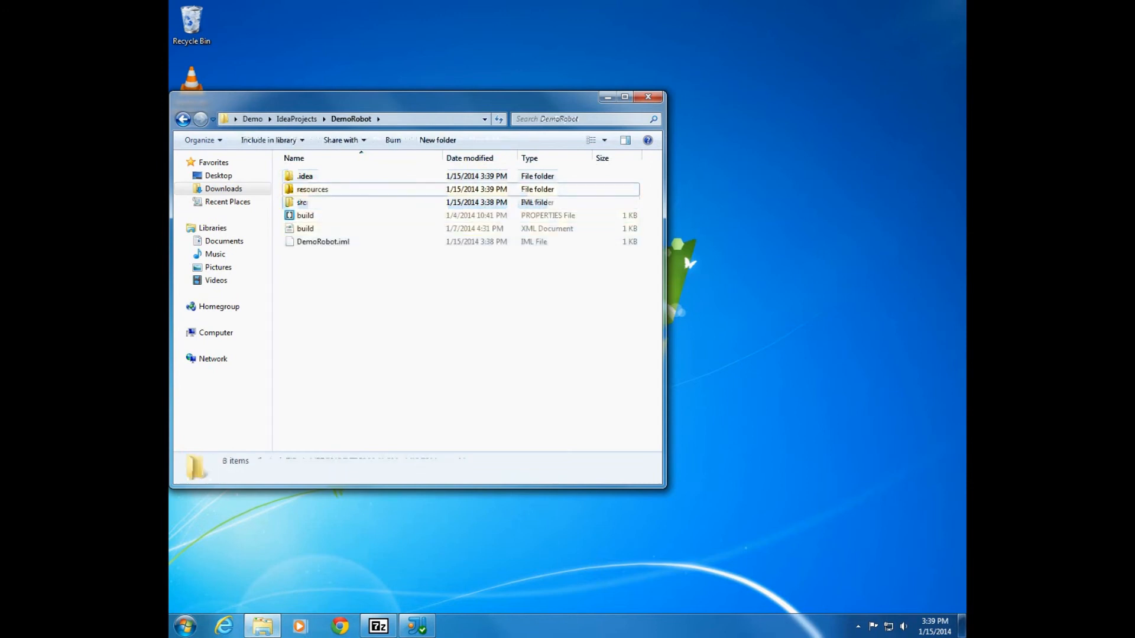
{"action": "key", "text": "alt+F4"}
Switch to IntelliJ IDEA and synchronize the DemoRobot module with the files on disk
{"action": "key", "text": "alt+Tab"}
{"action": "key", "text": "alt+shift+Tab"}
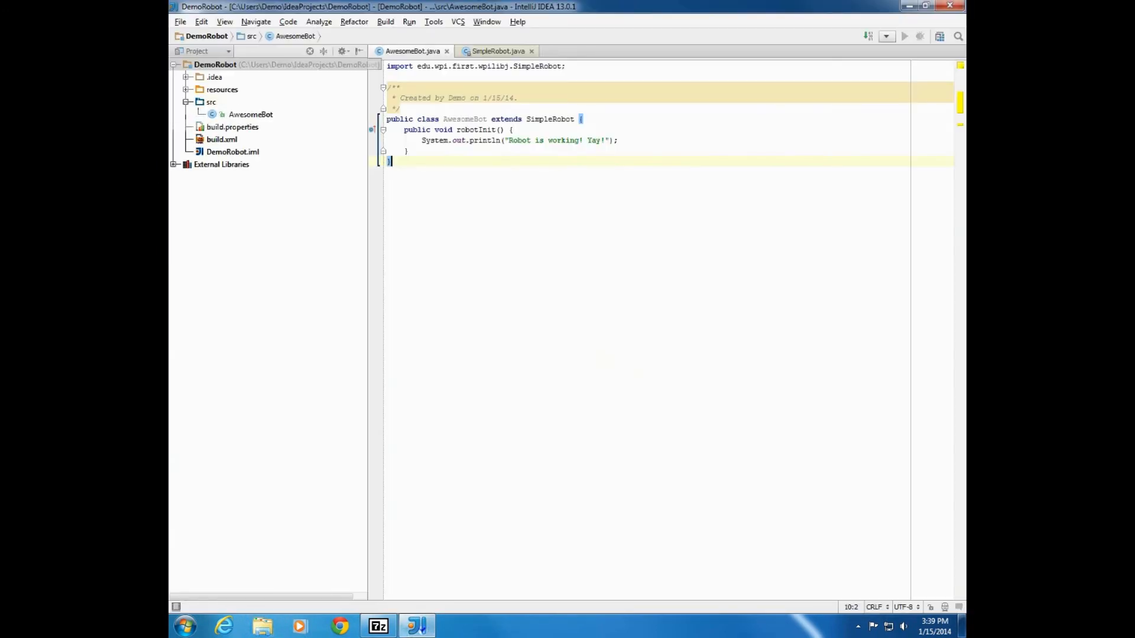
{"action": "right_click", "coordinate": [224, 65]}
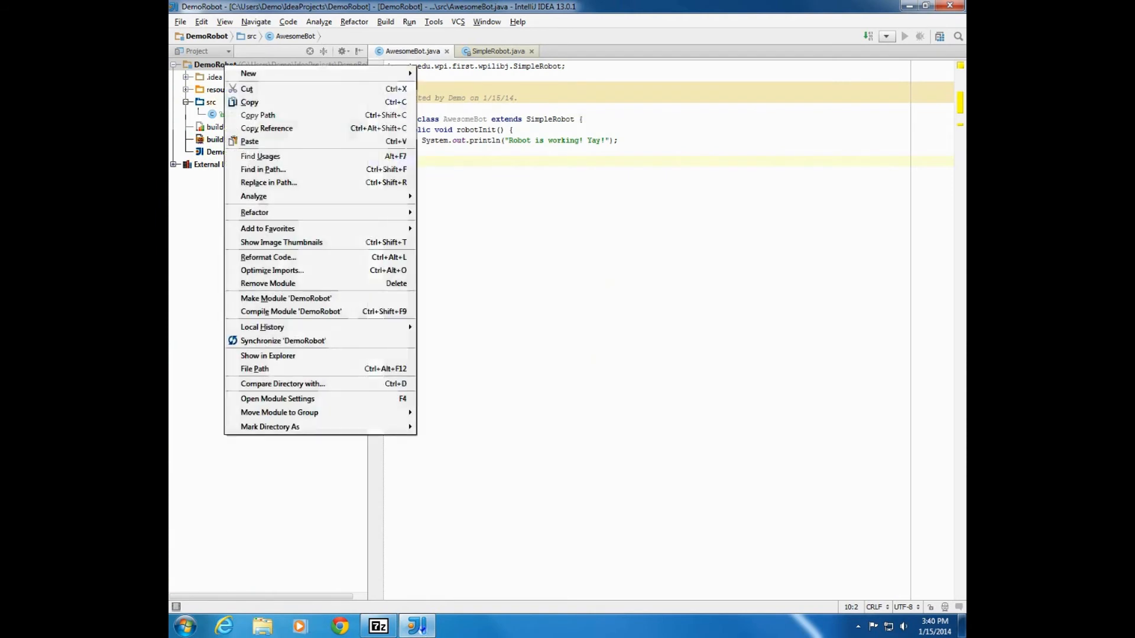
{"action": "key", "text": "Return"}
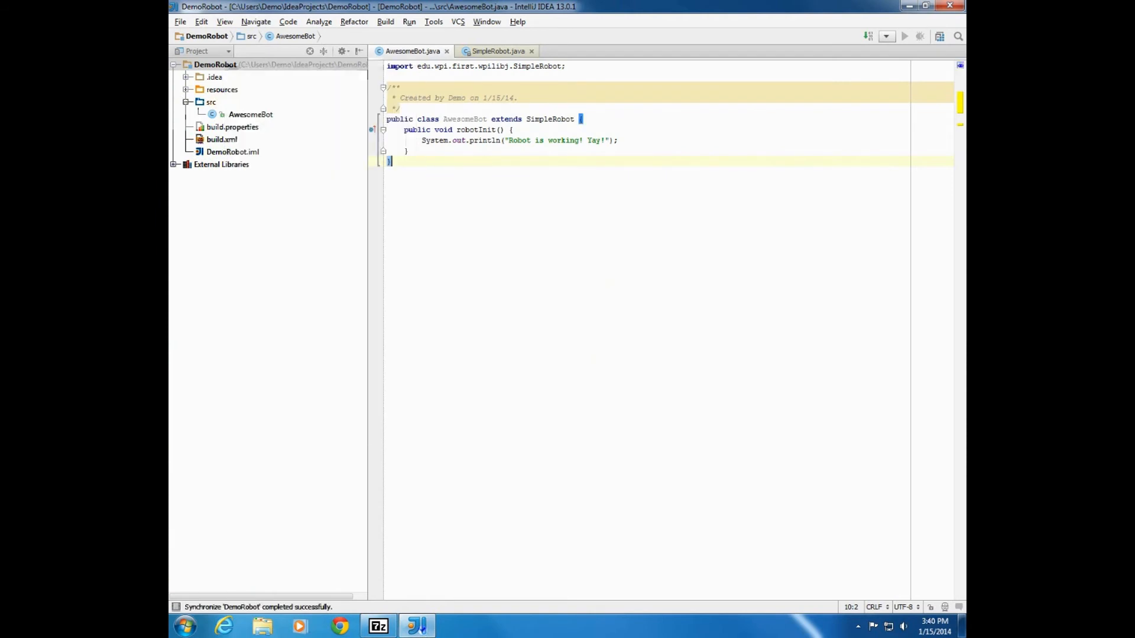
Open build.xml and set the project name attribute to AwesomeBot
{"action": "double_click", "coordinate": [207, 140]}
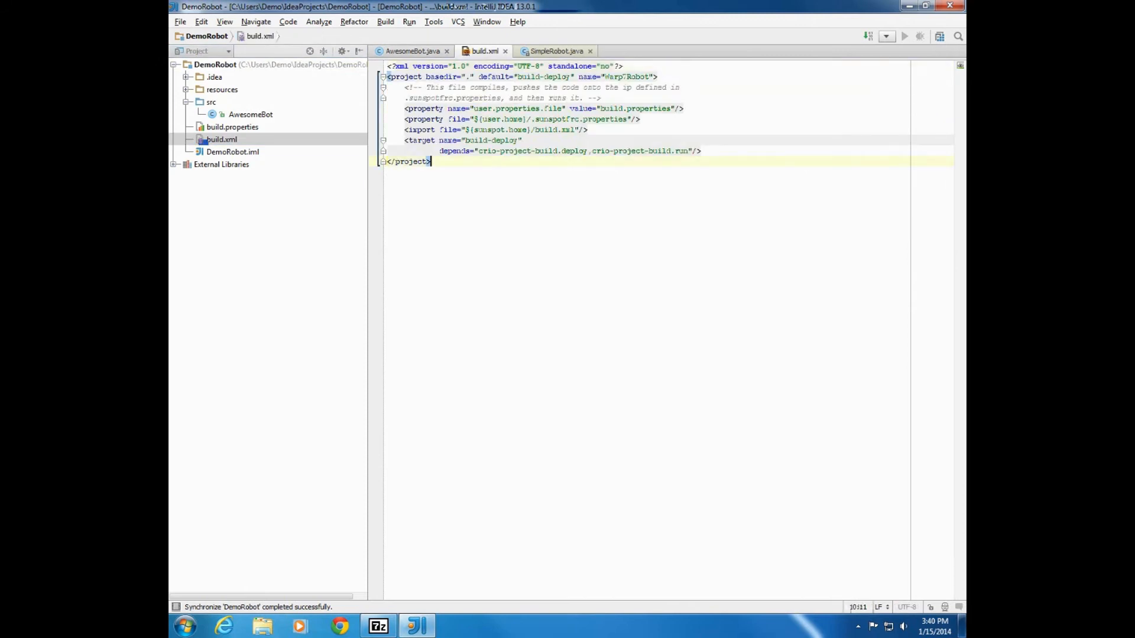
{"action": "left_click", "coordinate": [471, 130]}
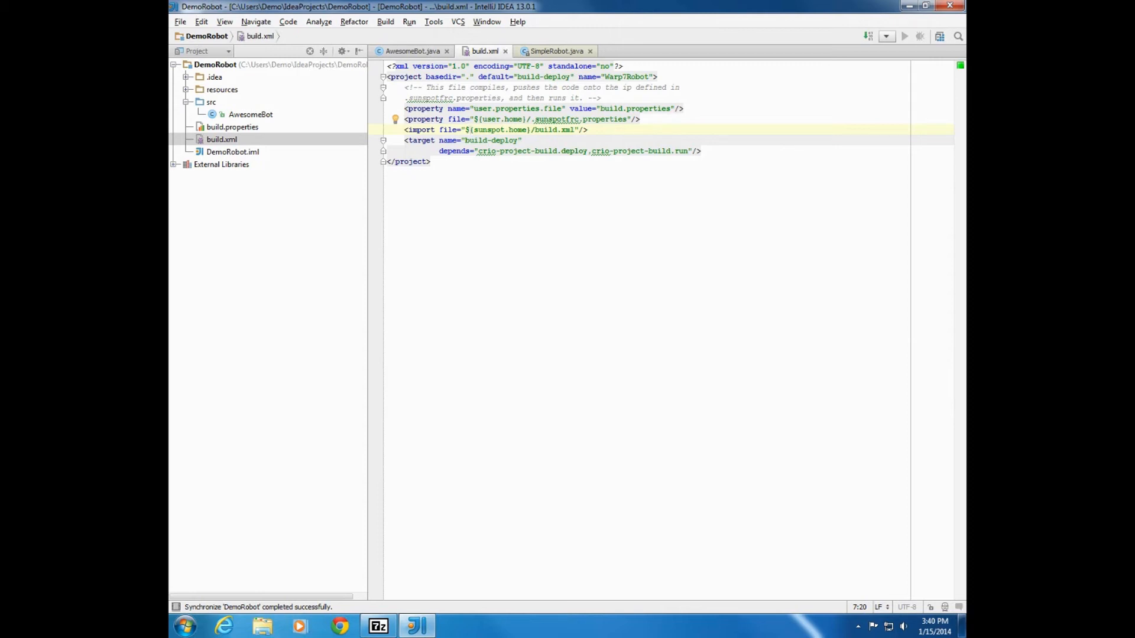
{"action": "left_click_drag", "start_coordinate": [606, 77], "coordinate": [649, 77]}
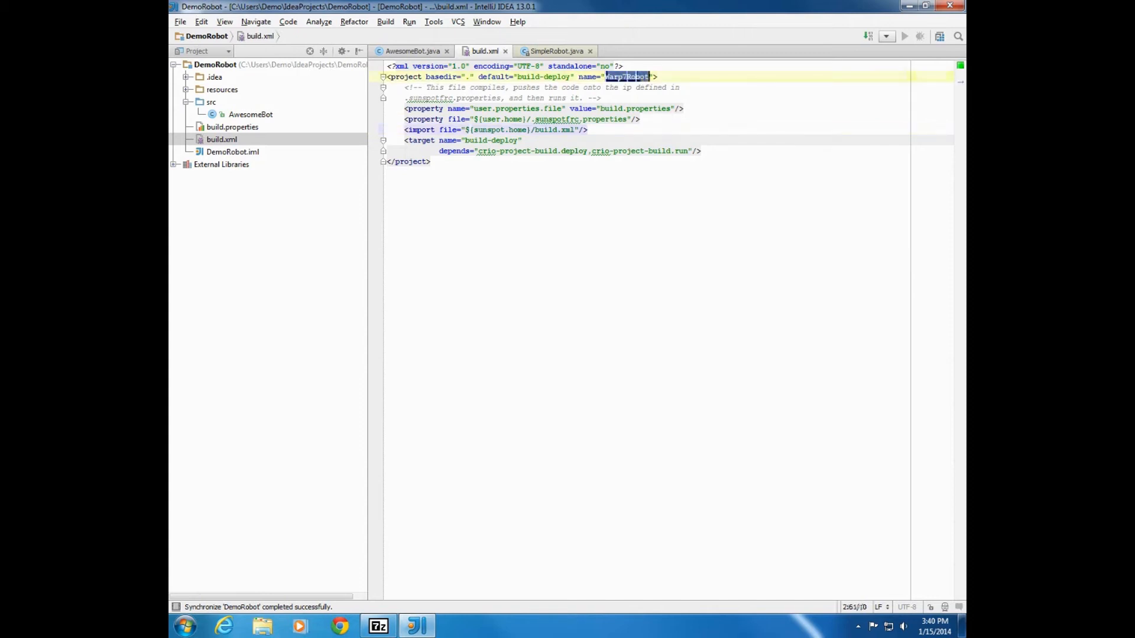
{"action": "type", "text": "AwesomeBot"}
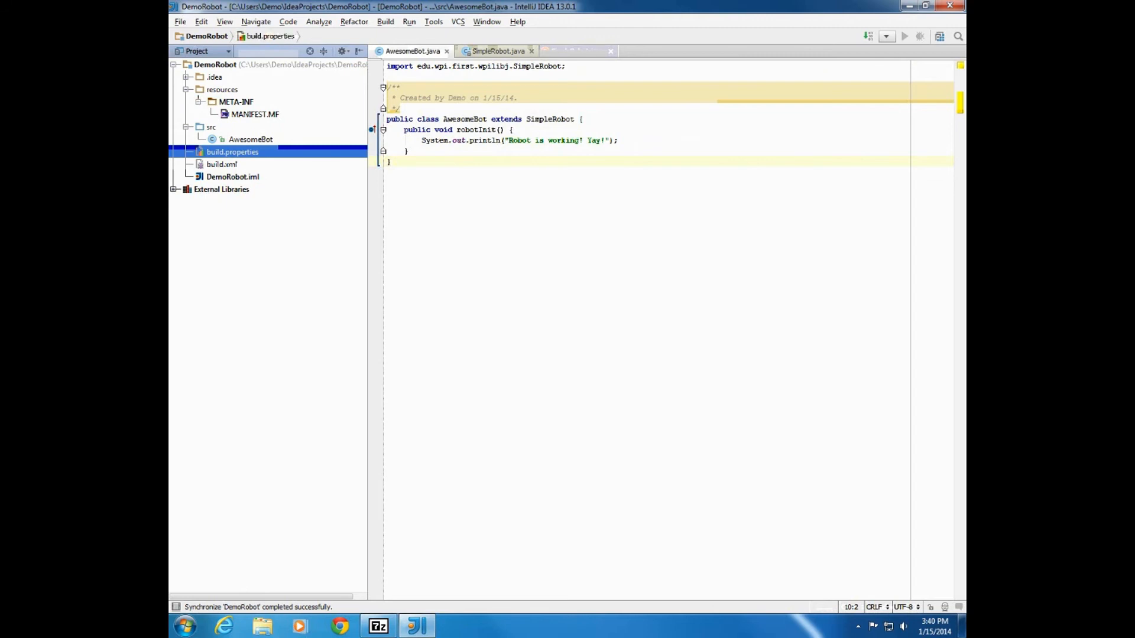
Open MANIFEST.MF in META-INF and set both the MIDlet-Name and the first field of MIDlet-1 to AwesomeBot
{"action": "left_click", "coordinate": [255, 115]}
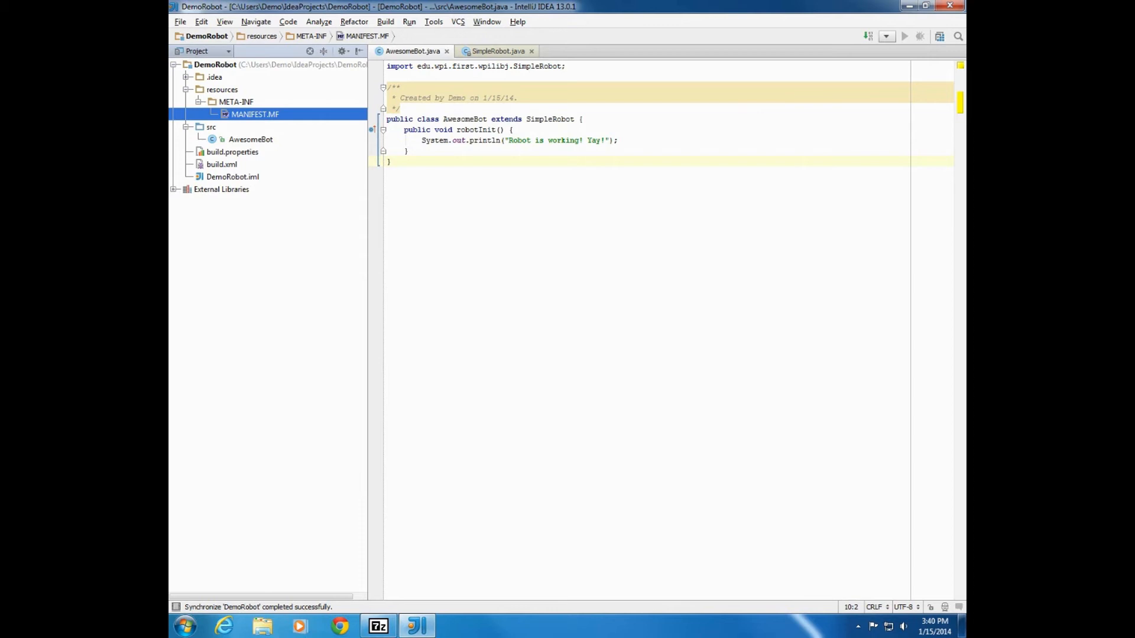
{"action": "key", "text": "Return"}
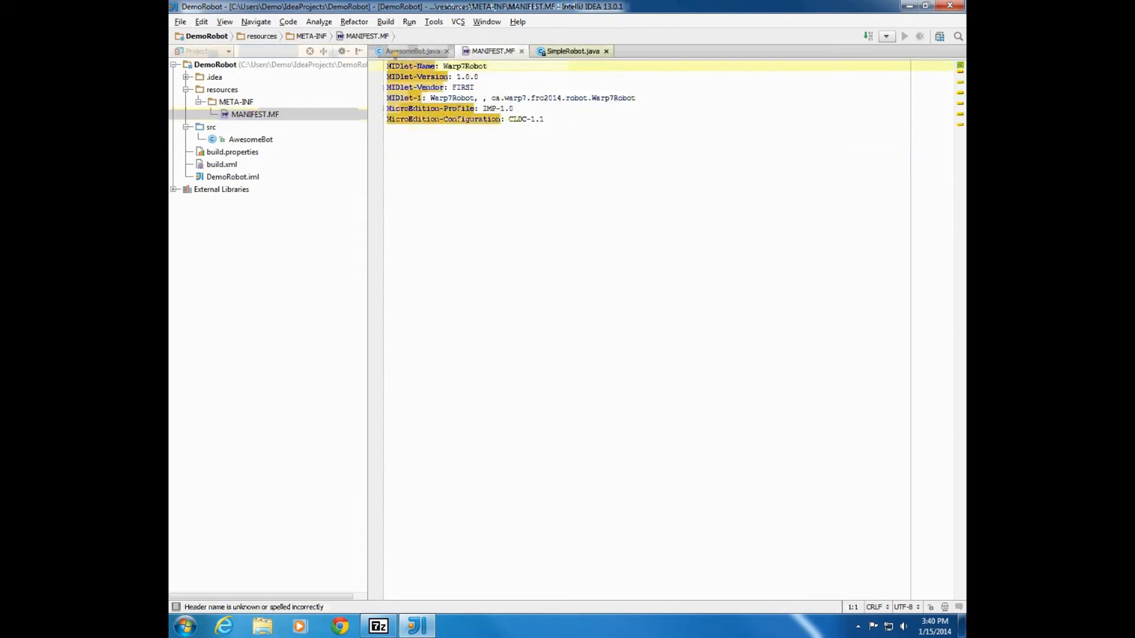
{"action": "double_click", "coordinate": [449, 66]}
{"action": "type", "text": "AwesomeB"}
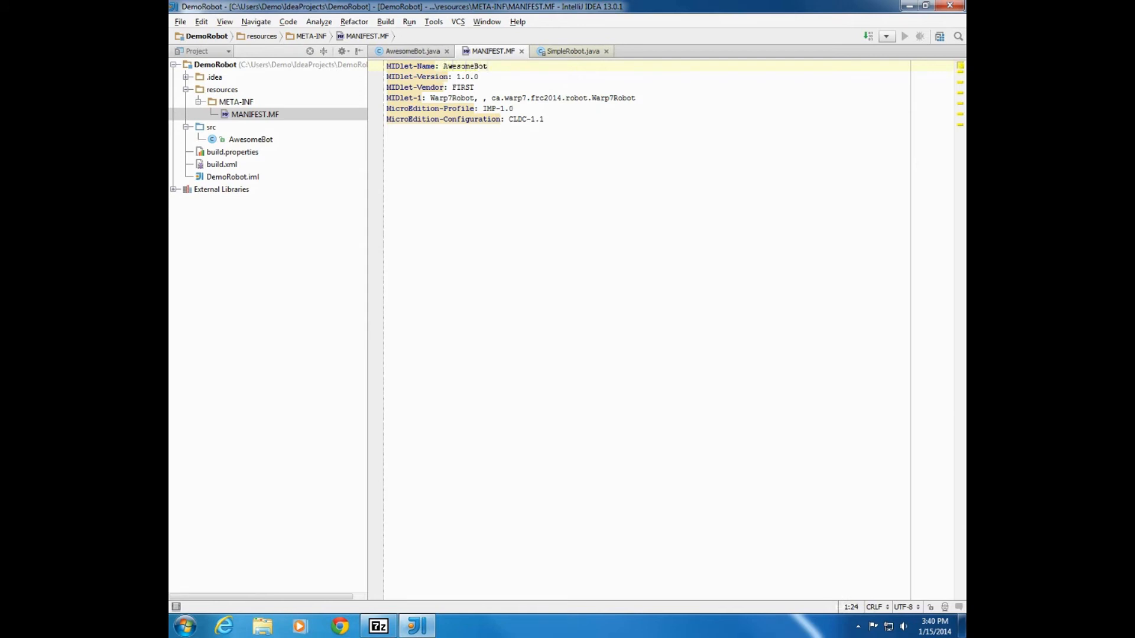
{"action": "left_click_drag", "start_coordinate": [472, 98], "coordinate": [431, 98]}
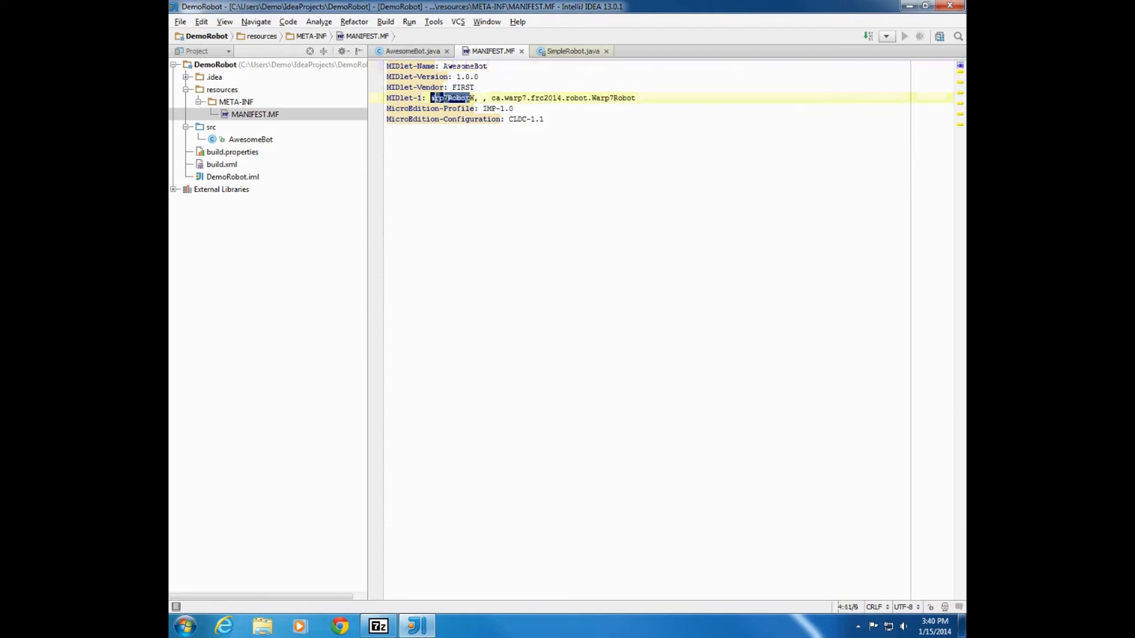
{"action": "key", "text": "Delete"}
{"action": "key", "text": "Delete"}
{"action": "type", "text": "AwesomeBot"}
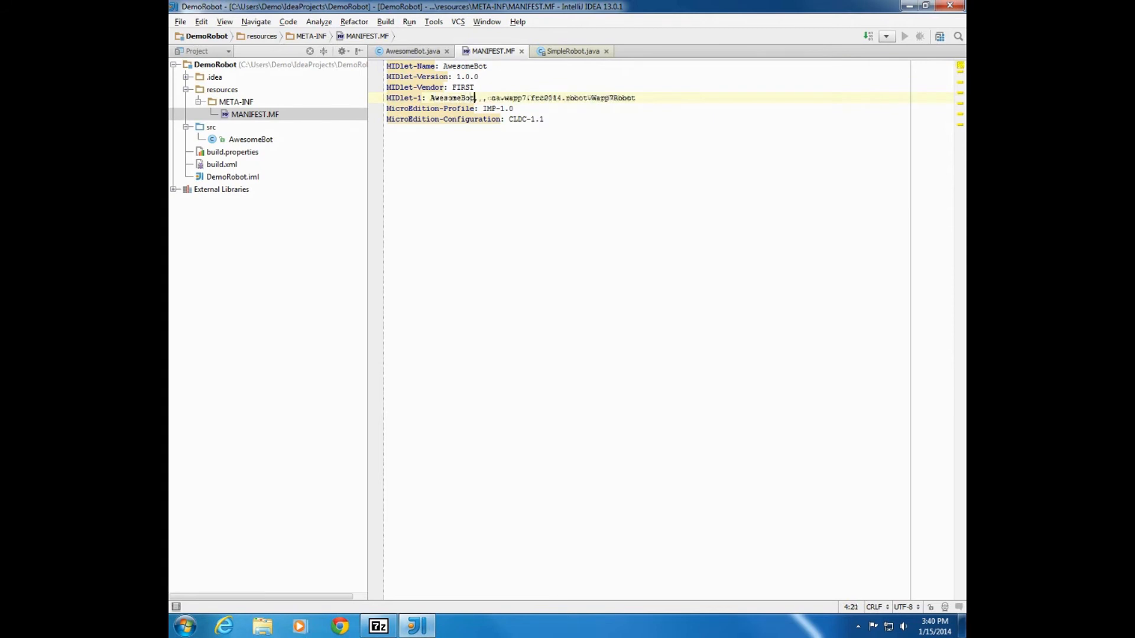
Create a package named com.myawesometeam.frc2014 in the src folder
{"action": "left_click_drag", "start_coordinate": [491, 98], "coordinate": [633, 99]}
{"action": "right_click", "coordinate": [234, 139]}
{"action": "right_click", "coordinate": [205, 127]}
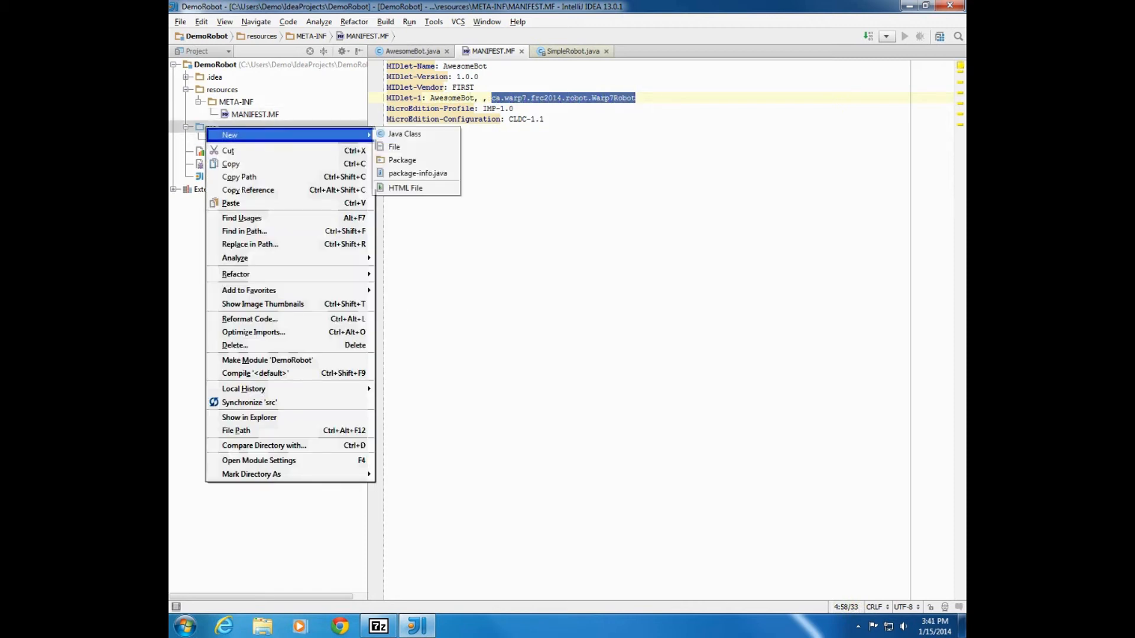
{"action": "mouse_move", "coordinate": [289, 136]}
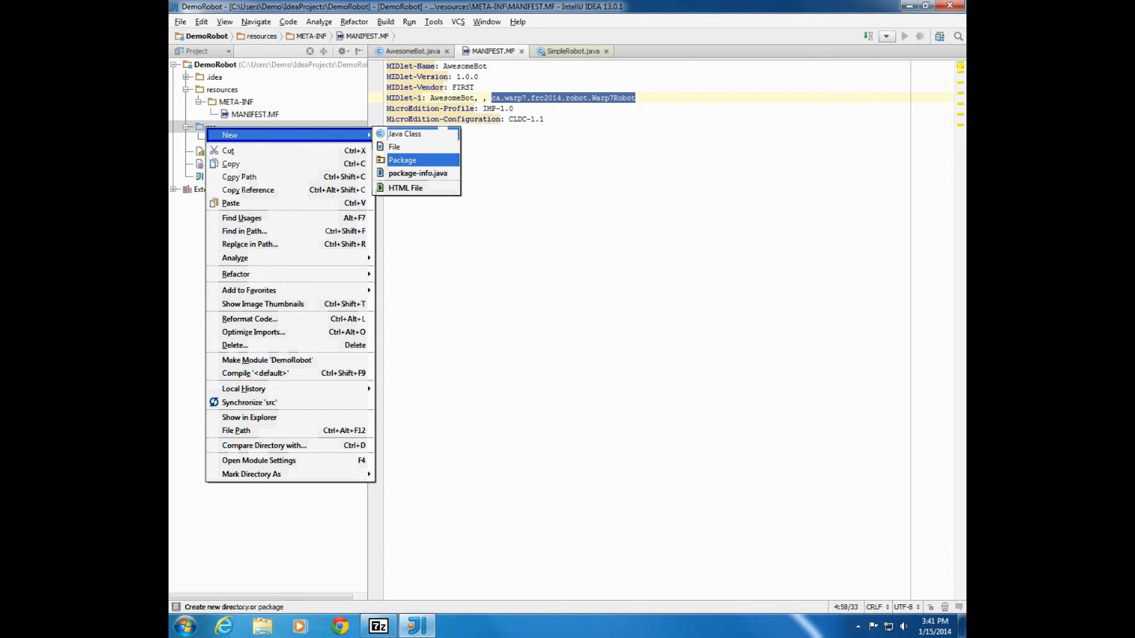
{"action": "left_click", "coordinate": [402, 161]}
{"action": "type", "text": "com.myawesometeam.frc20"}
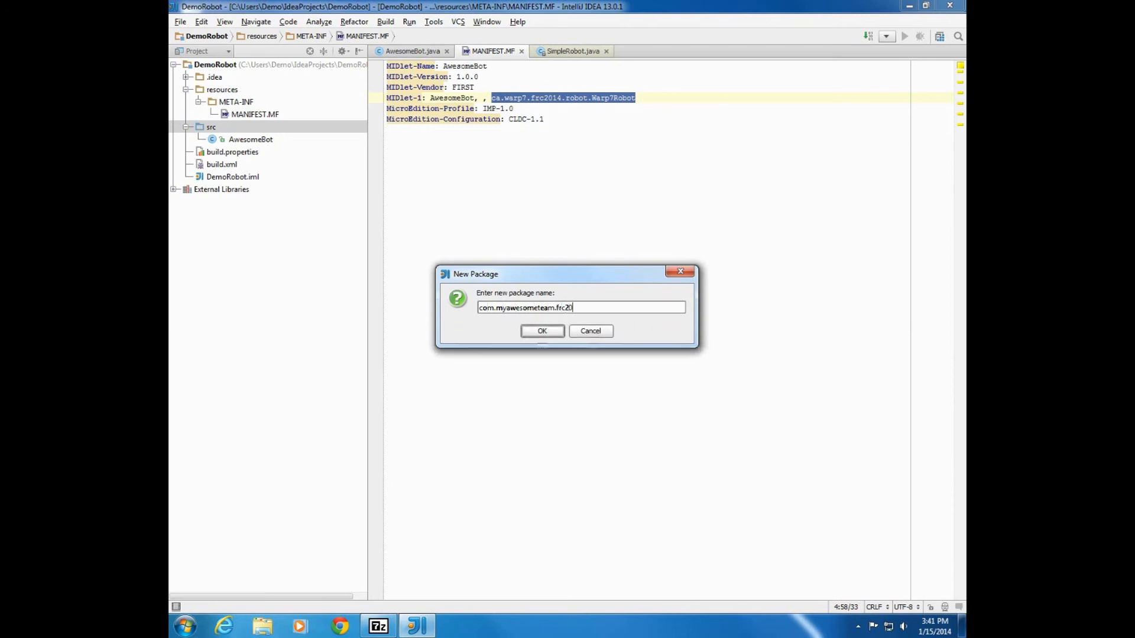
{"action": "type", "text": "14"}
{"action": "key", "text": "Return"}
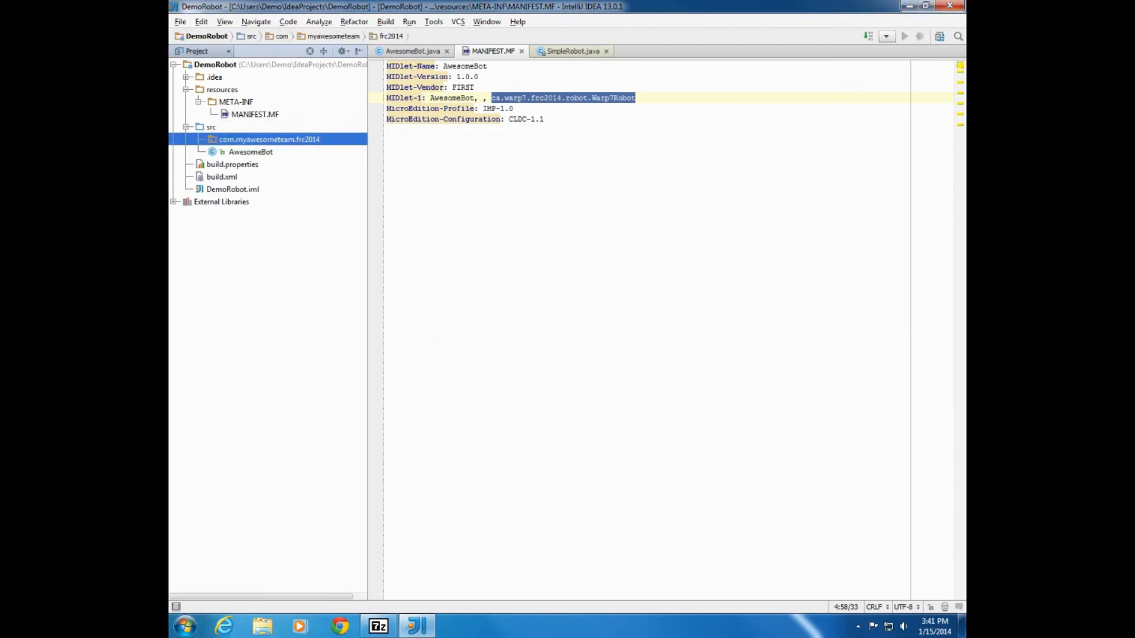
Replace the class path at the end of the manifest's MIDlet-1 line with com.myawesometeam.frc2014 and close the file
{"action": "type", "text": "com"}
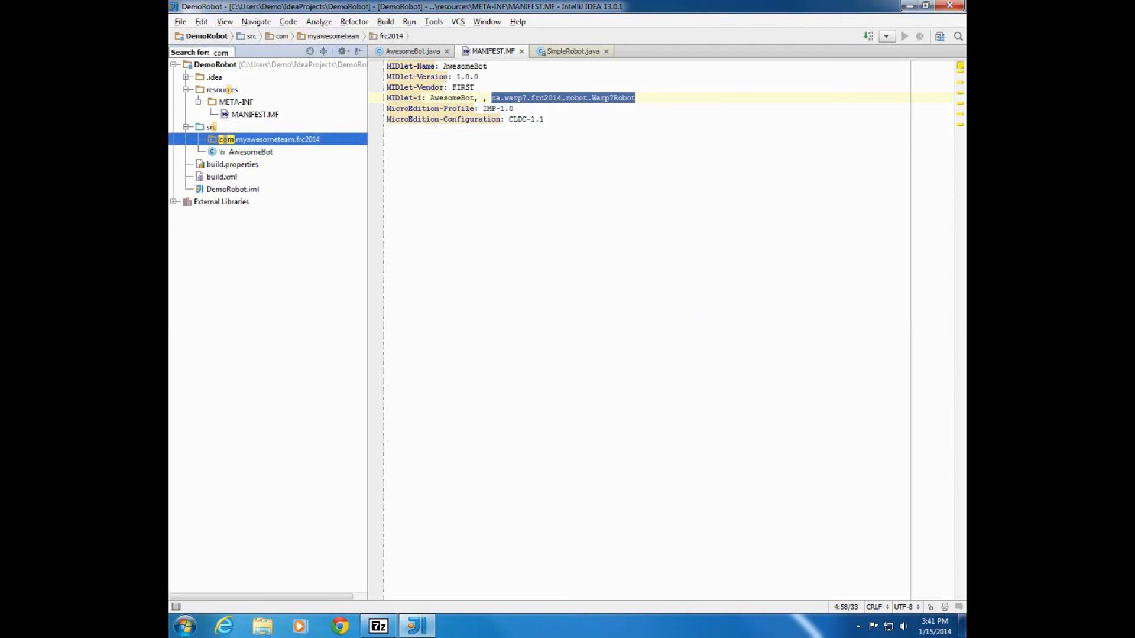
{"action": "left_click", "coordinate": [593, 98]}
{"action": "left_click_drag", "start_coordinate": [637, 99], "coordinate": [487, 99]}
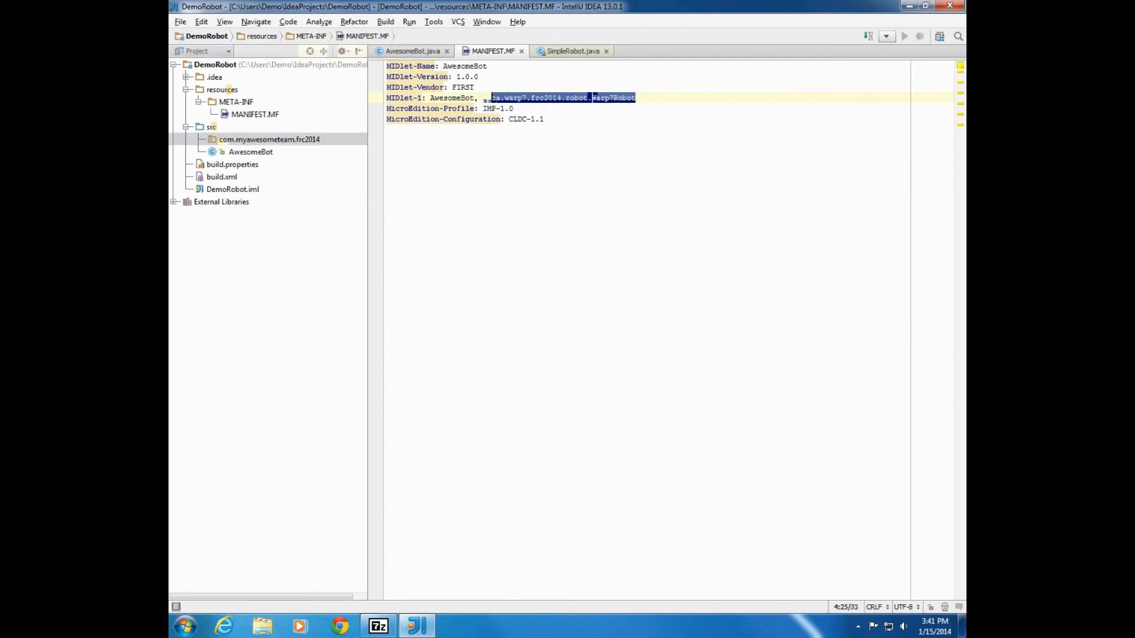
{"action": "type", "text": "com.frc"}
{"action": "key", "text": "BackSpace"}
{"action": "key", "text": "BackSpace"}
{"action": "key", "text": "BackSpace"}
{"action": "key", "text": "BackSpace"}
{"action": "key", "text": "BackSpace"}
{"action": "key", "text": "BackSpace"}
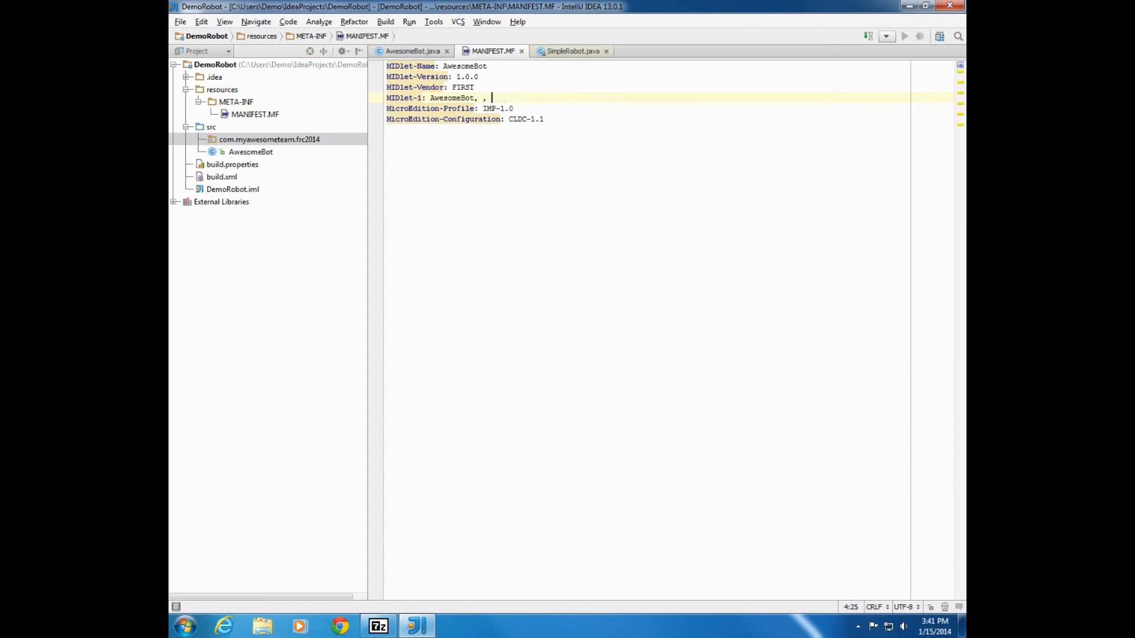
{"action": "type", "text": "com.myawesometeam.frc2014"}
{"action": "key", "text": "Down"}
{"action": "key", "text": "Down"}
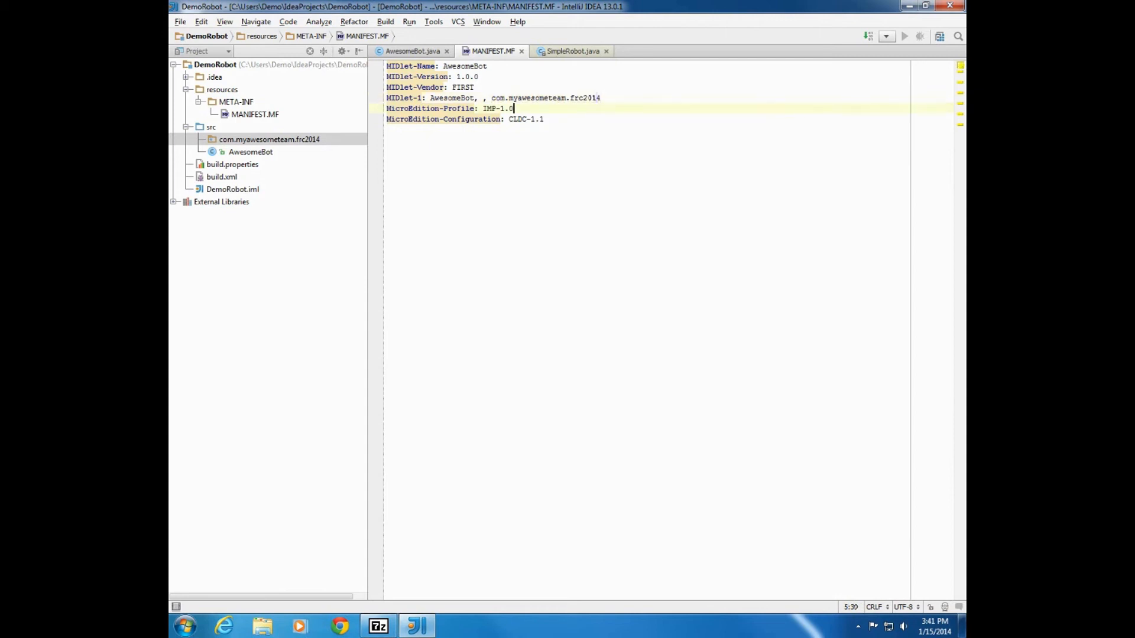
{"action": "key", "text": "ctrl+F4"}
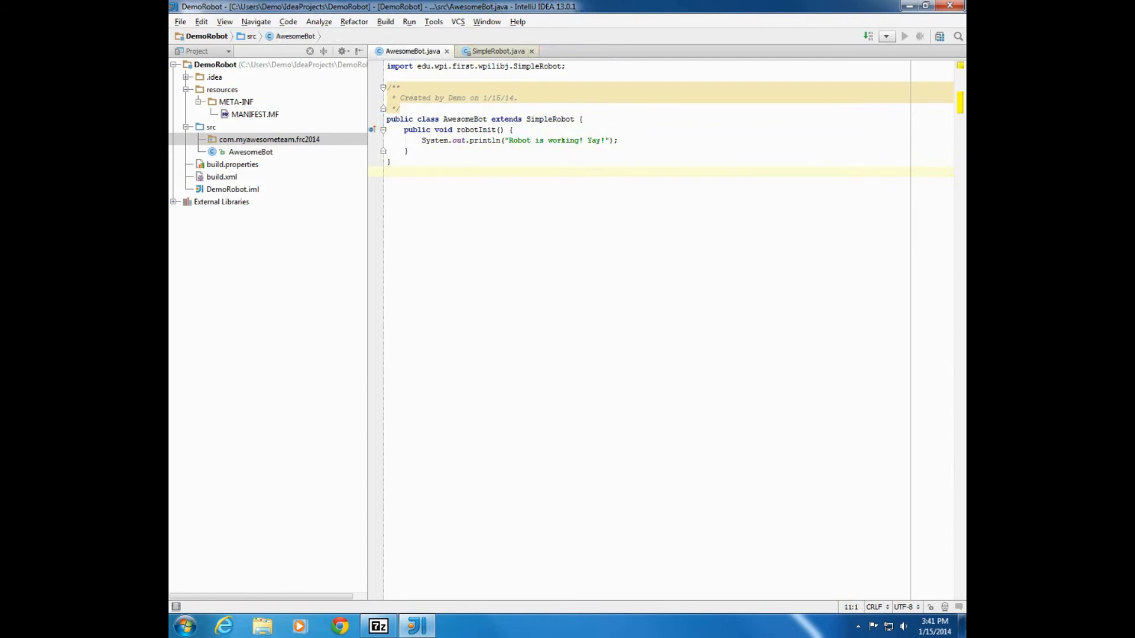
Show the Ant Build tool window and add the DemoRobot project's build.xml as a build file
{"action": "left_click", "coordinate": [225, 22]}
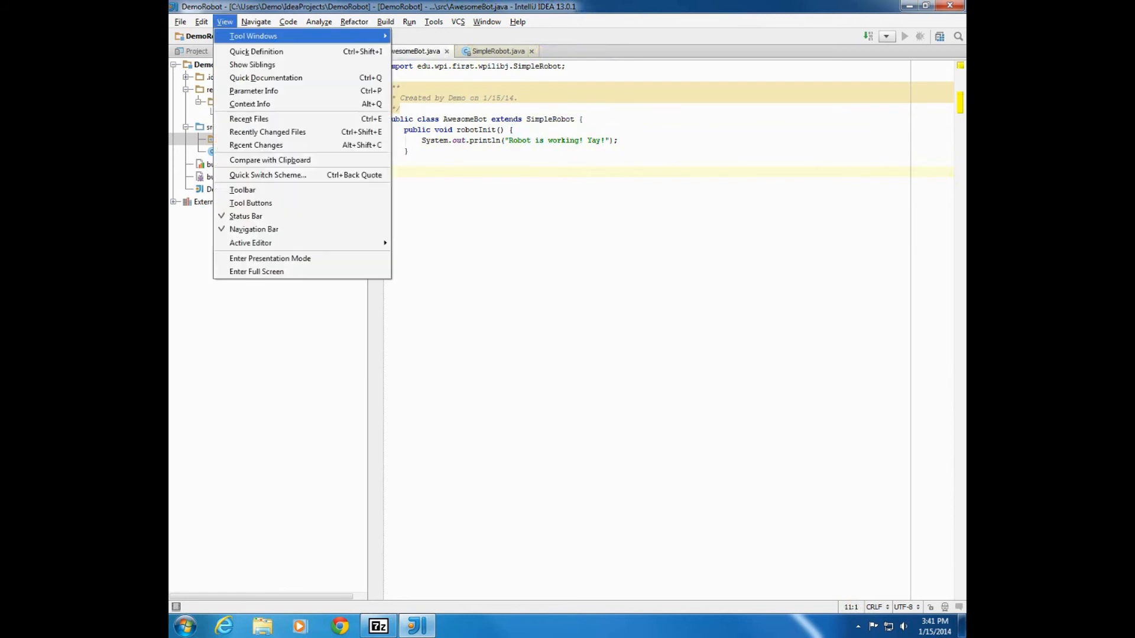
{"action": "mouse_move", "coordinate": [254, 34]}
{"action": "left_click", "coordinate": [426, 126]}
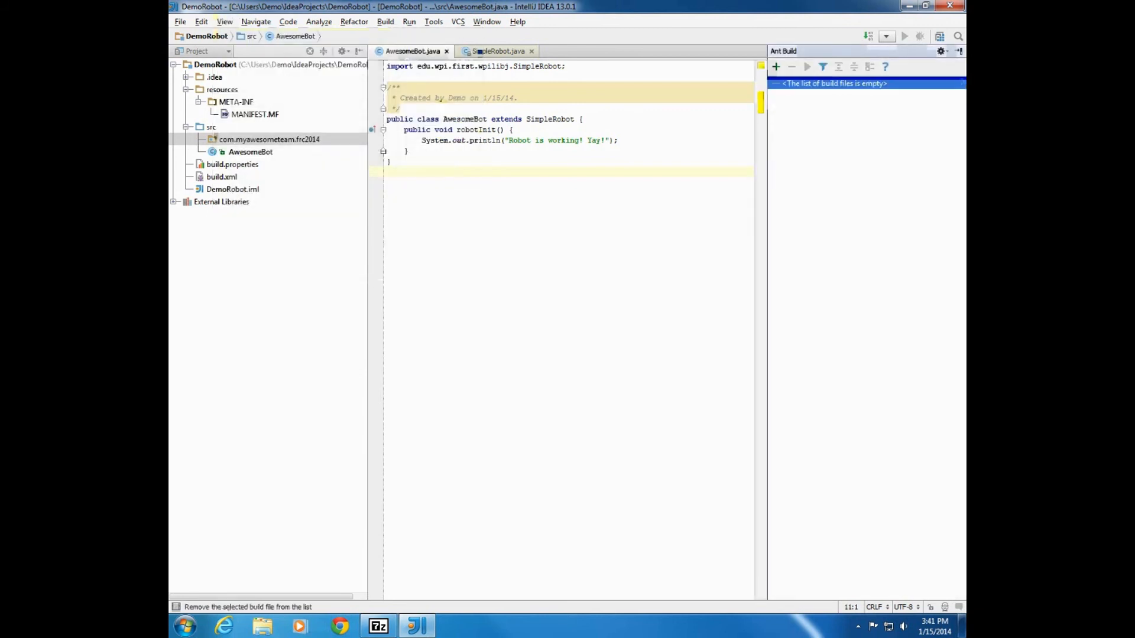
{"action": "left_click", "coordinate": [776, 67]}
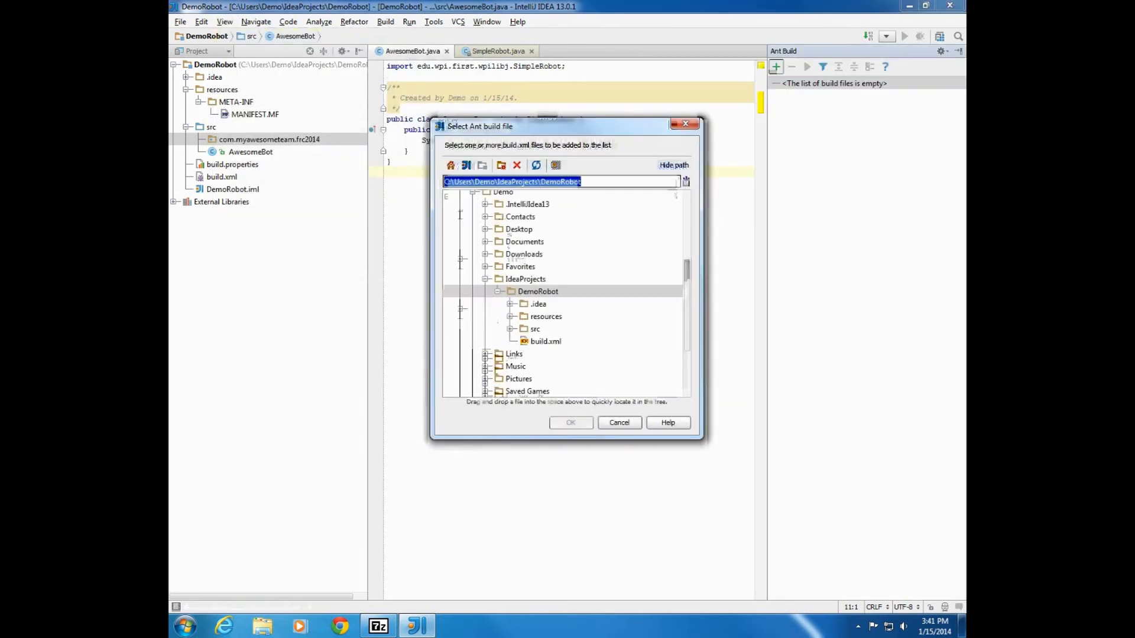
{"action": "left_click", "coordinate": [546, 341]}
{"action": "left_click", "coordinate": [570, 422]}
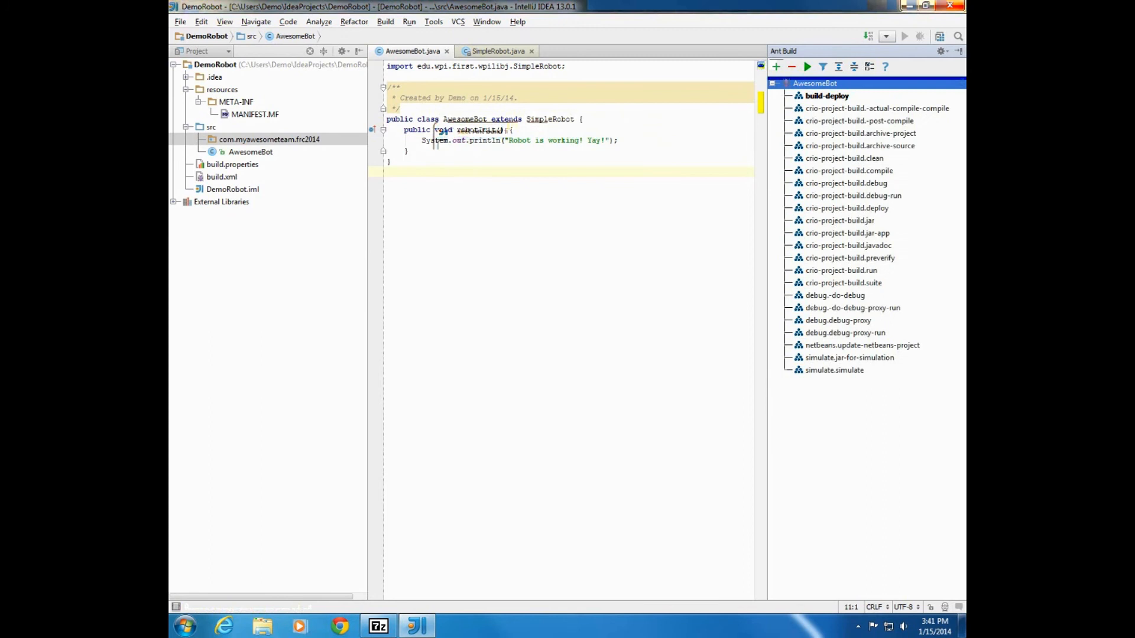
Select the crio-project-build.deploy and crio-project-build.run targets together in the AwesomeBot Ant build
{"action": "left_click", "coordinate": [773, 84]}
{"action": "left_click", "coordinate": [773, 84]}
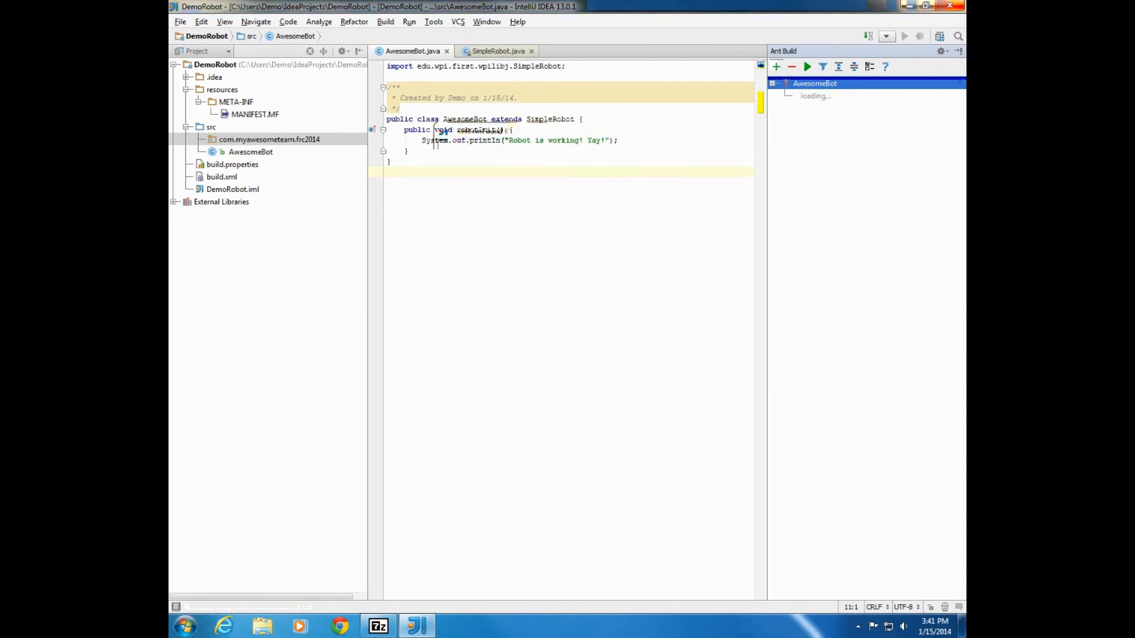
{"action": "left_click", "coordinate": [827, 96]}
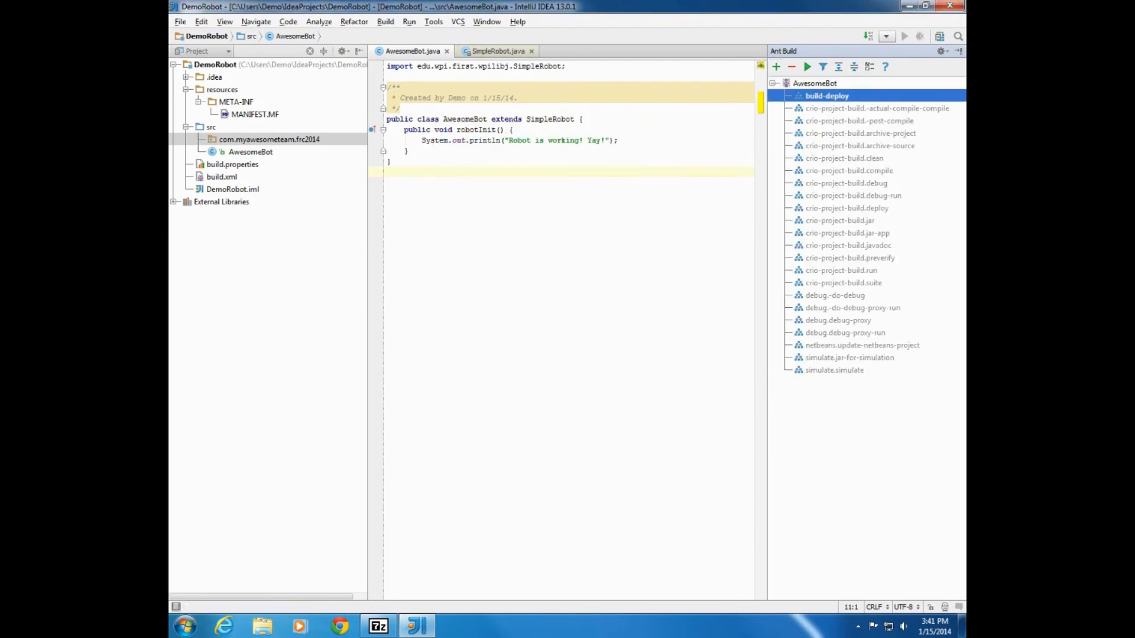
{"action": "left_click", "coordinate": [847, 208]}
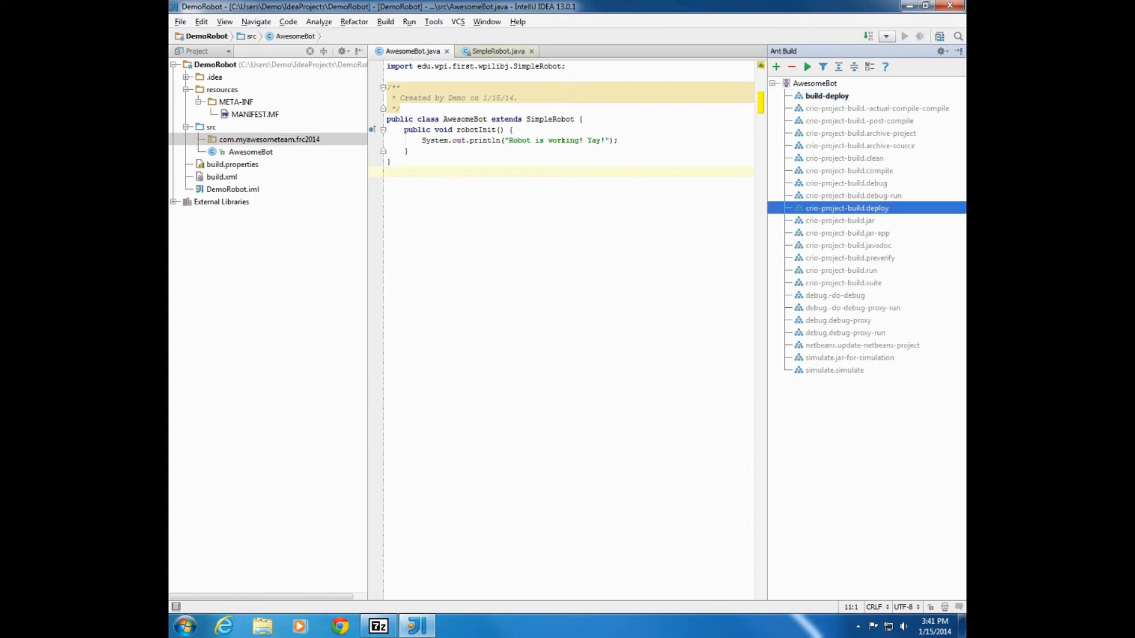
{"action": "left_click", "coordinate": [841, 270], "text": "ctrl"}
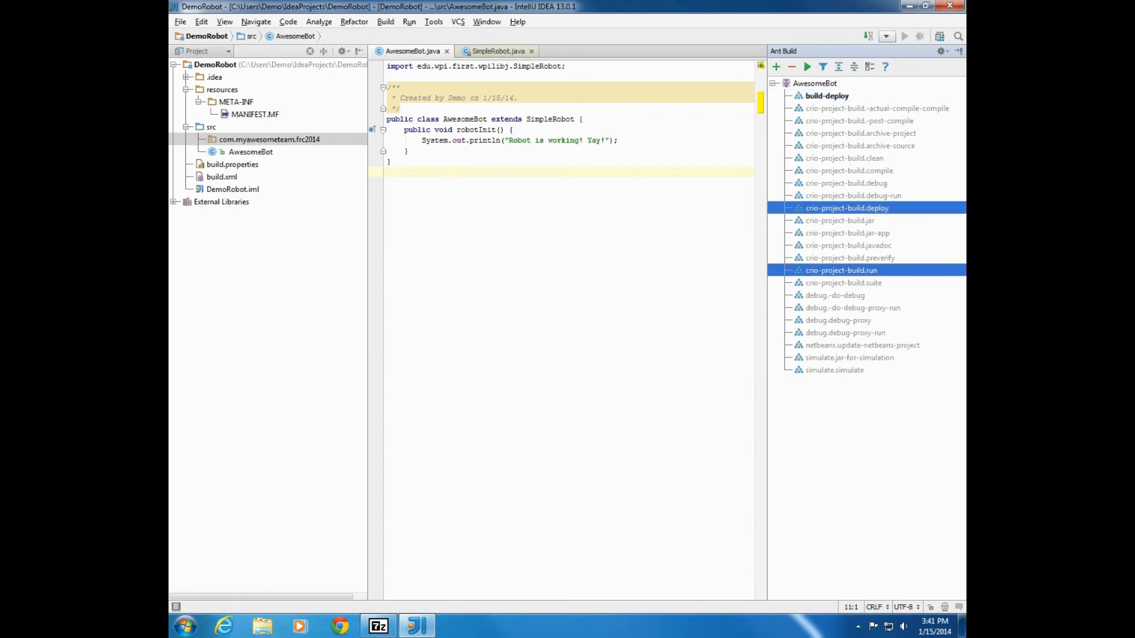
Select the AwesomeBot build file itself instead of individual targets and collapse its target list
{"action": "left_click", "coordinate": [827, 96]}
{"action": "left_click", "coordinate": [815, 83]}
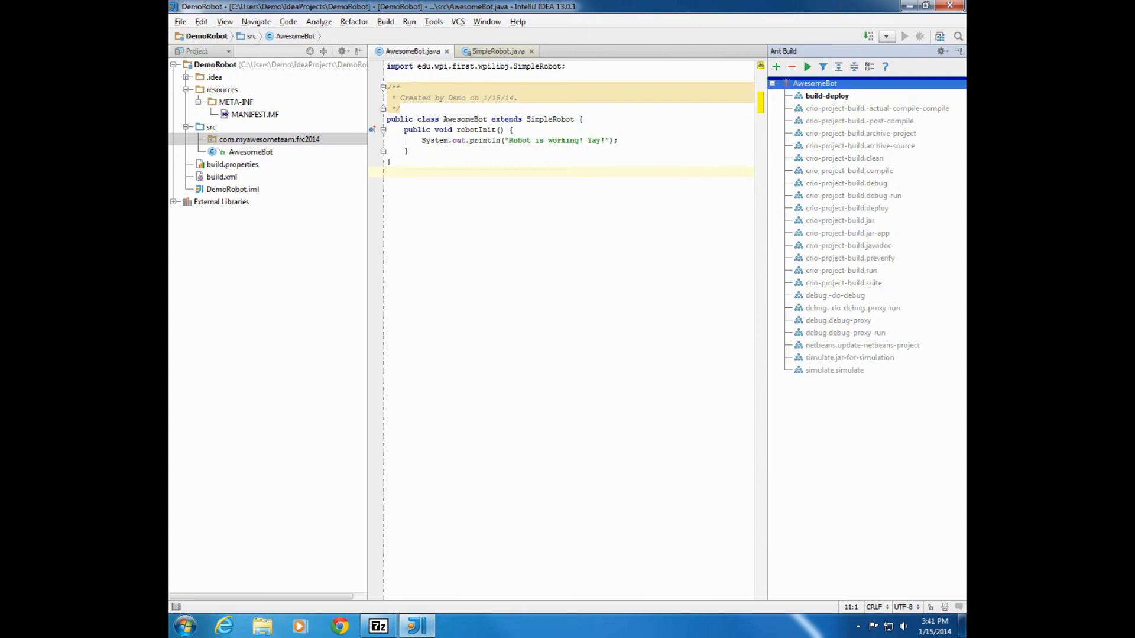
{"action": "double_click", "coordinate": [814, 84]}
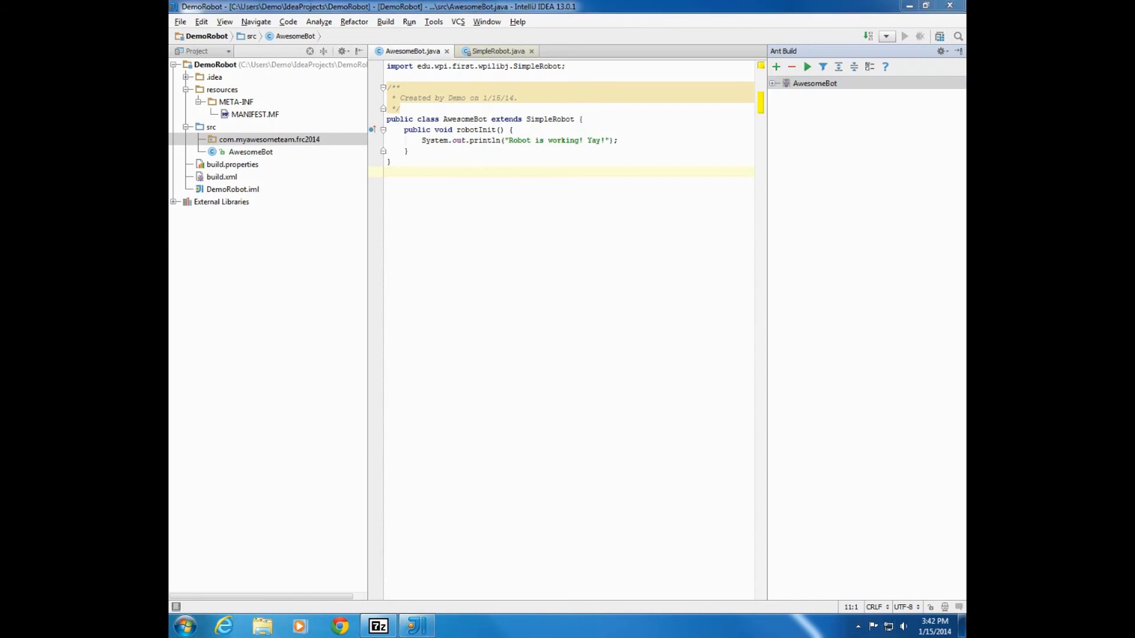
Launch the FRC Driver Station and close the SmartDashboard window that opens with it
{"action": "key", "text": "super"}
{"action": "type", "text": "driver"}
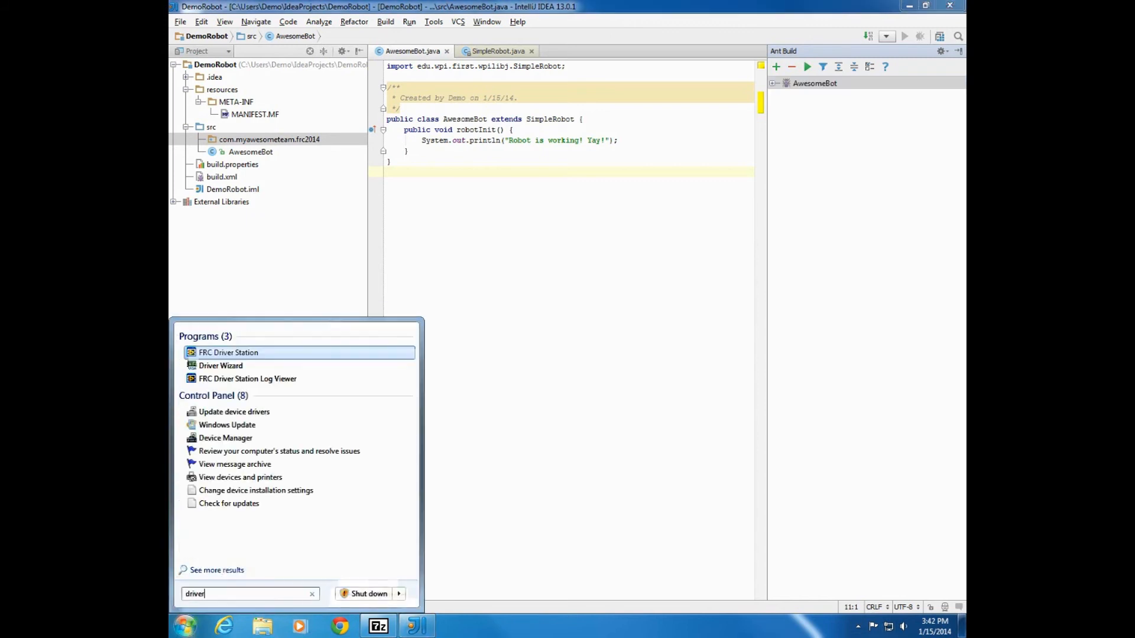
{"action": "key", "text": "Return"}
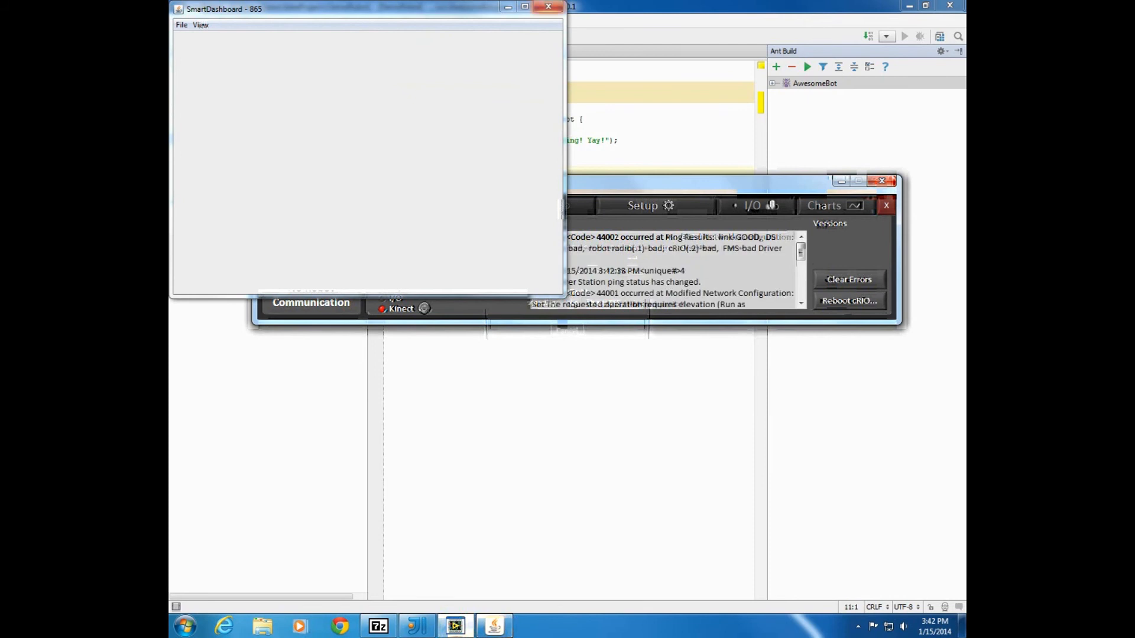
{"action": "left_click", "coordinate": [367, 169]}
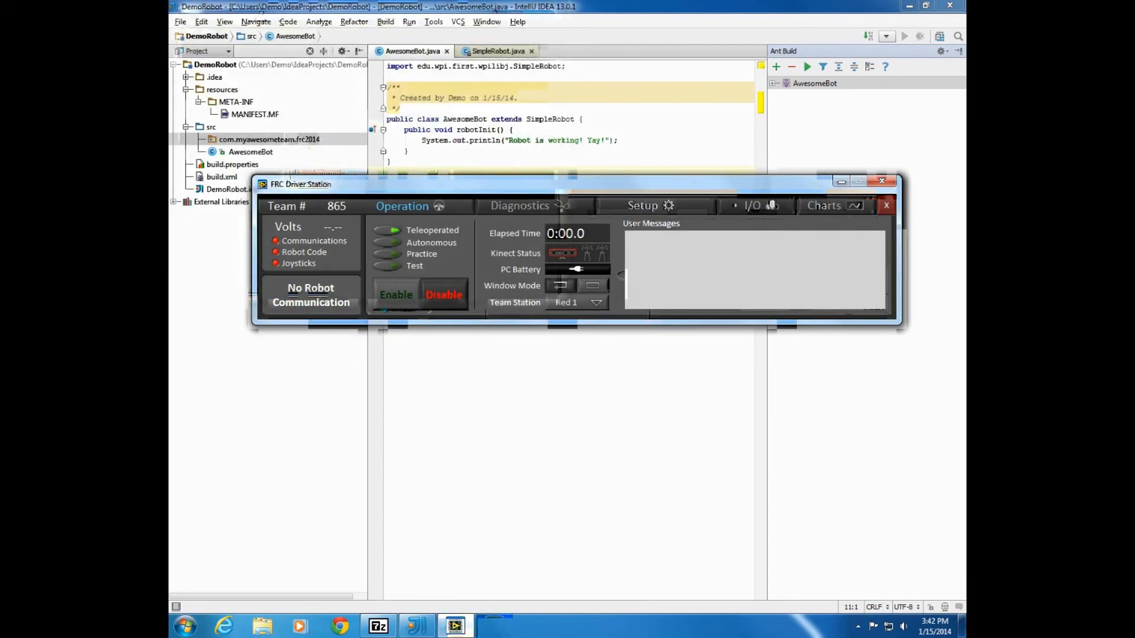
Check the team number in the Driver Station setup and choose Local Area Connection as the wired ethernet adapter to configure
{"action": "left_click", "coordinate": [650, 206]}
{"action": "double_click", "coordinate": [441, 239]}
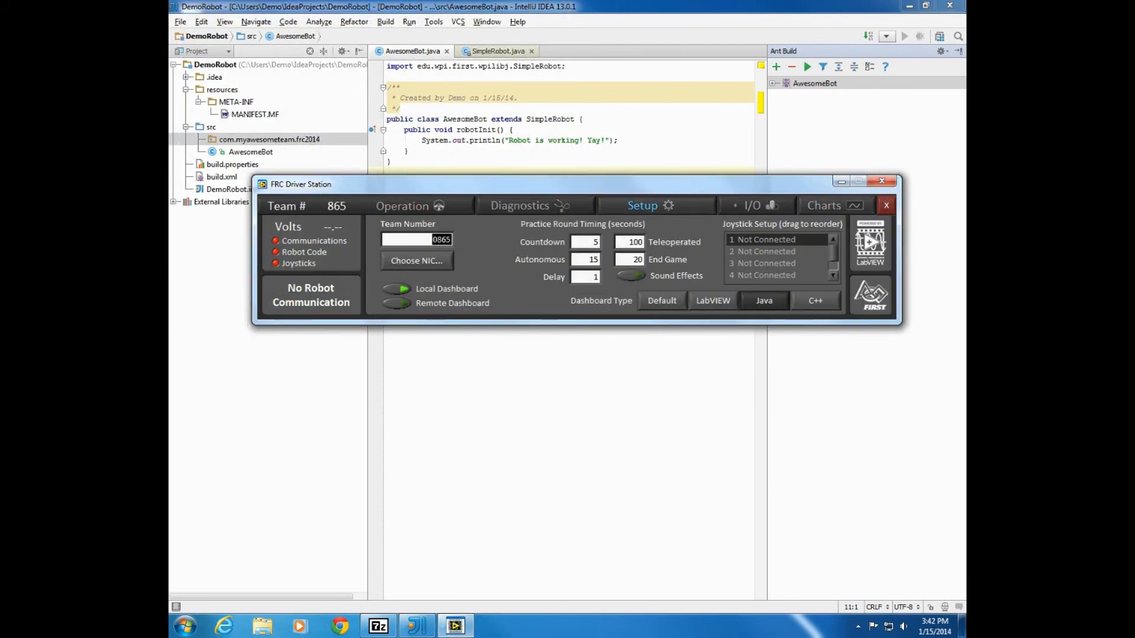
{"action": "left_click_drag", "start_coordinate": [433, 239], "coordinate": [452, 240]}
{"action": "left_click", "coordinate": [416, 261]}
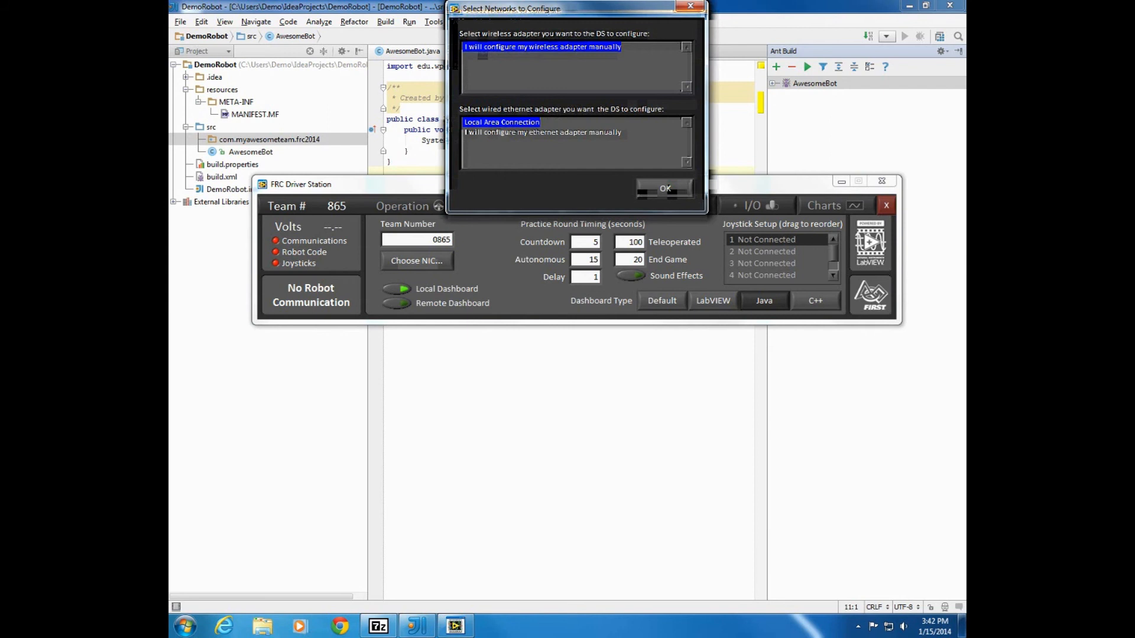
{"action": "left_click", "coordinate": [542, 133]}
{"action": "left_click", "coordinate": [502, 122]}
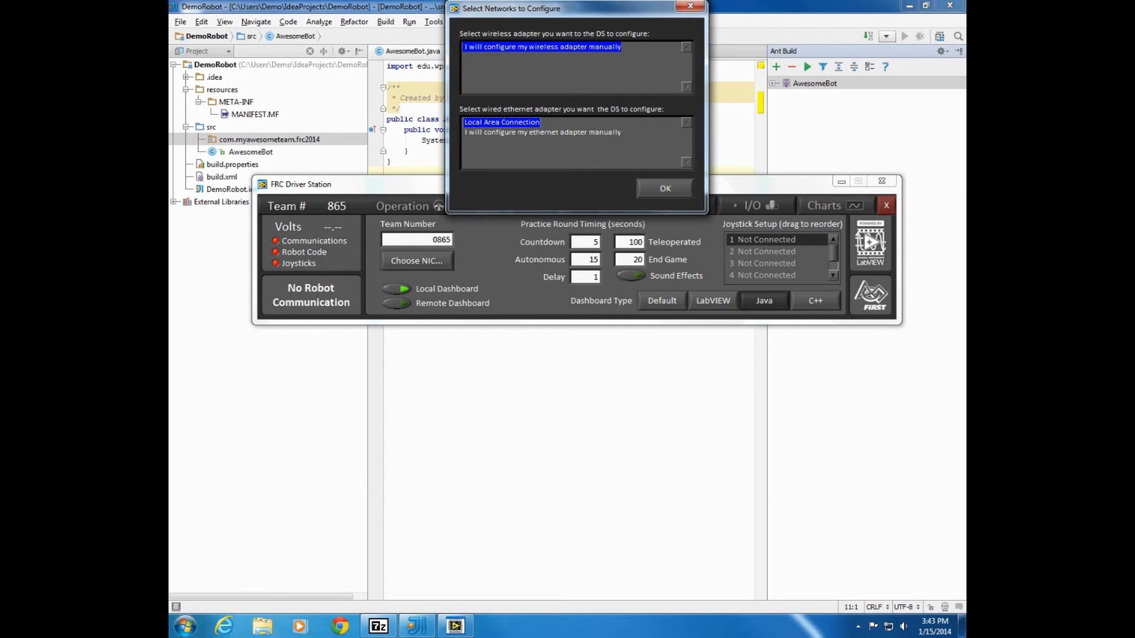
{"action": "key", "text": "Return"}
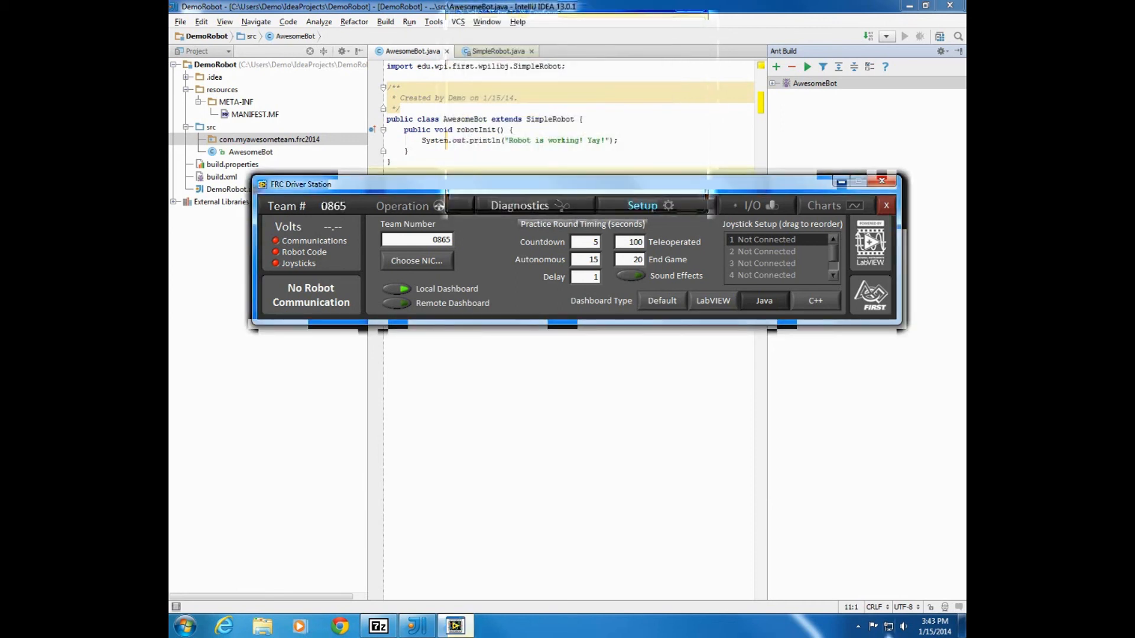
Open the Internet Protocol Version 4 properties of the Local Area Connection through the Network and Sharing Center
{"action": "right_click", "coordinate": [889, 627]}
{"action": "left_click", "coordinate": [827, 615]}
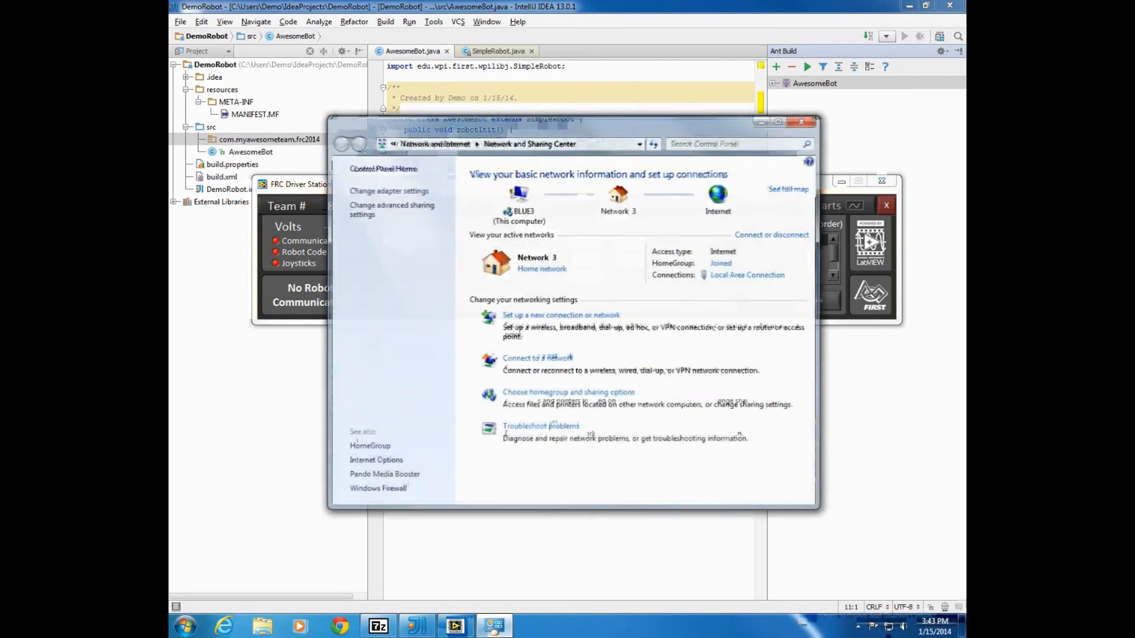
{"action": "left_click", "coordinate": [747, 275]}
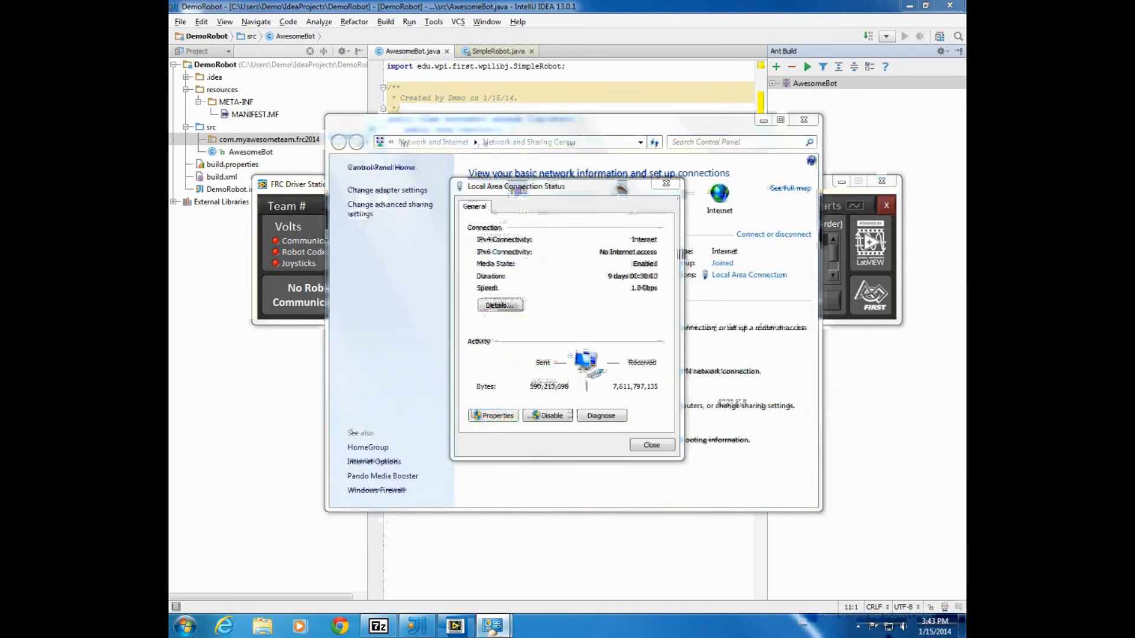
{"action": "left_click", "coordinate": [494, 415]}
{"action": "double_click", "coordinate": [507, 339]}
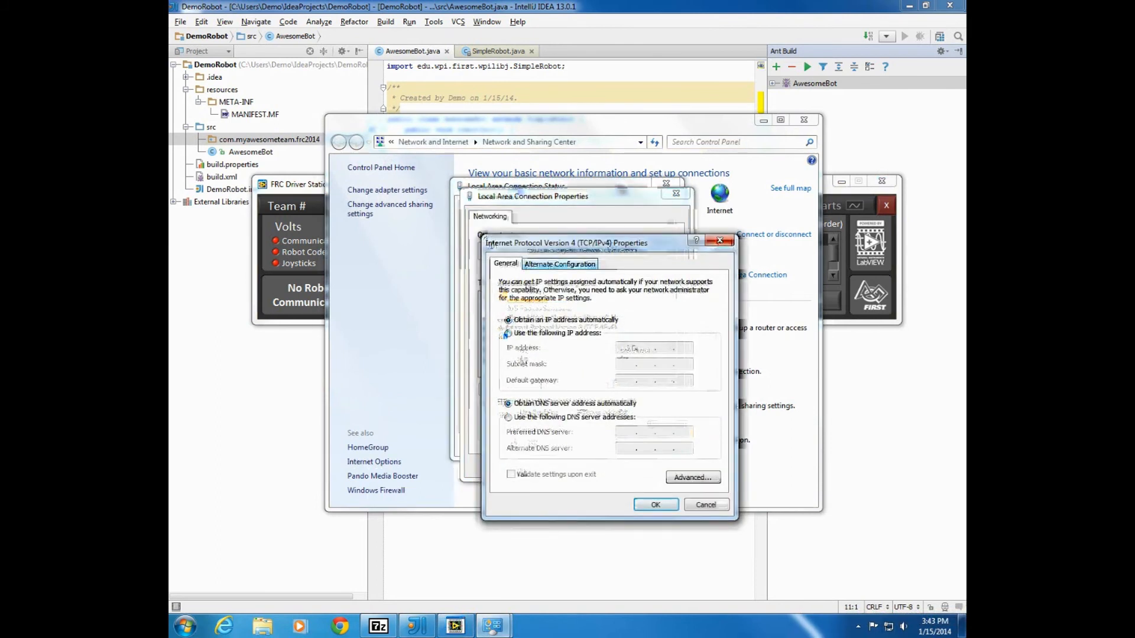
Assign the static IP address 10.8.65.11 with subnet mask 255.0.0.0, accept the settings and close the network windows
{"action": "left_click", "coordinate": [508, 333]}
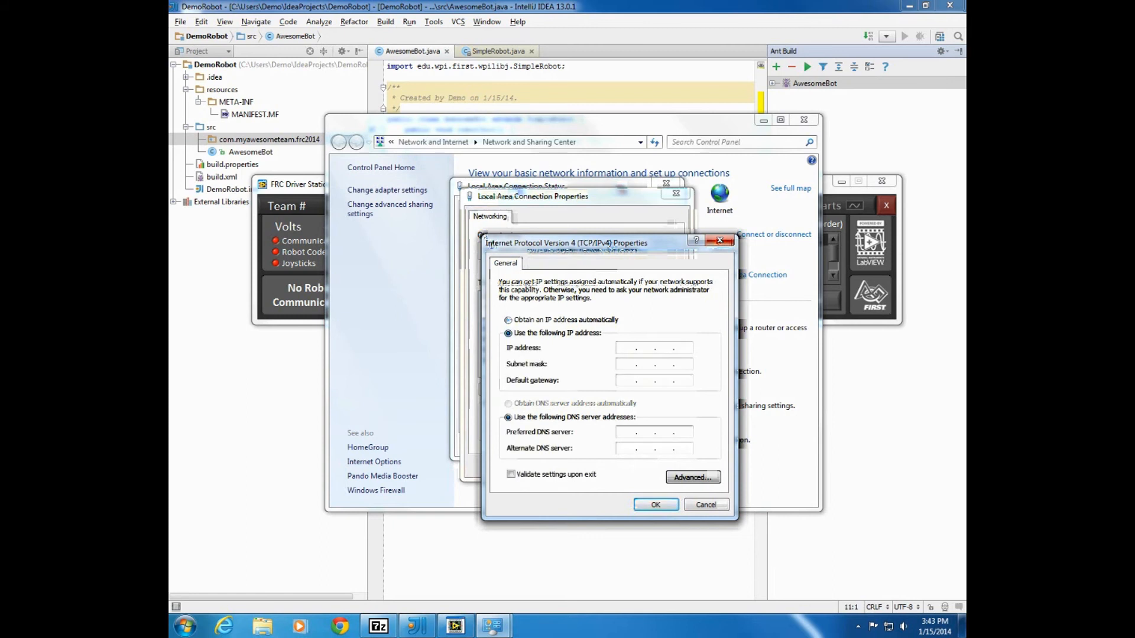
{"action": "type", "text": "10 . 8 . 65 . "}
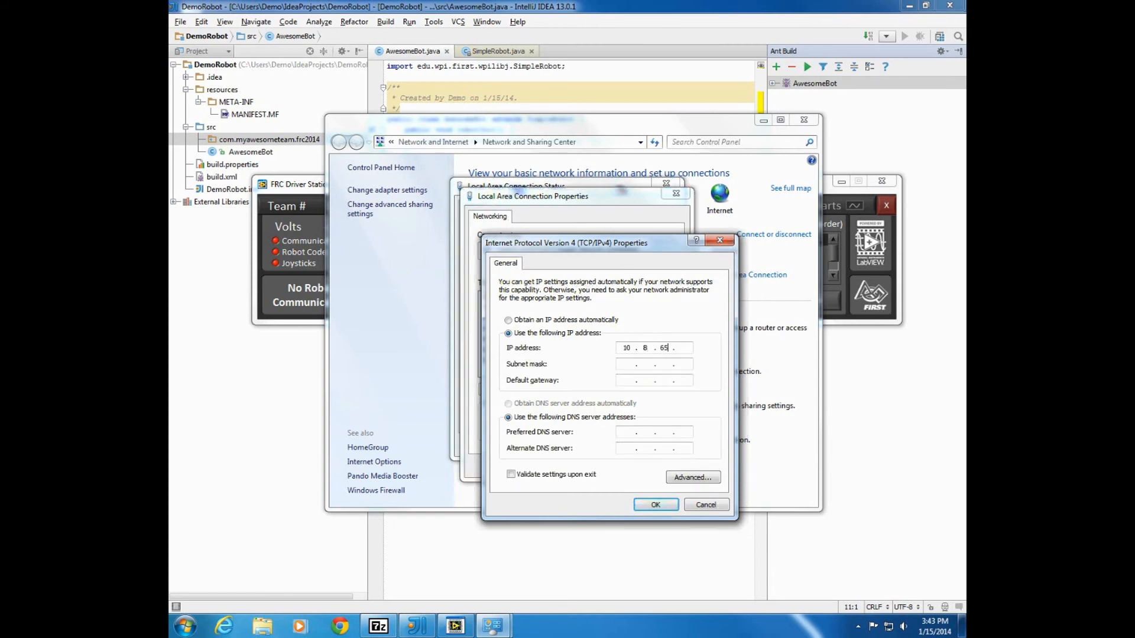
{"action": "type", "text": "11"}
{"action": "key", "text": "Tab"}
{"action": "key", "text": "Tab"}
{"action": "key", "text": "Tab"}
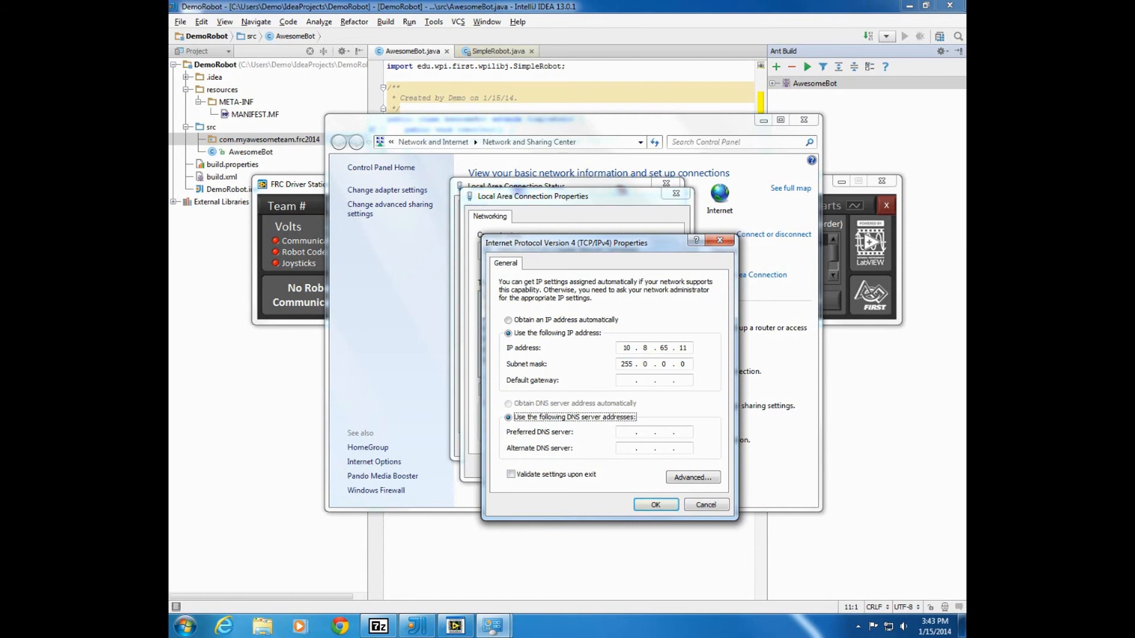
{"action": "key", "text": "Return"}
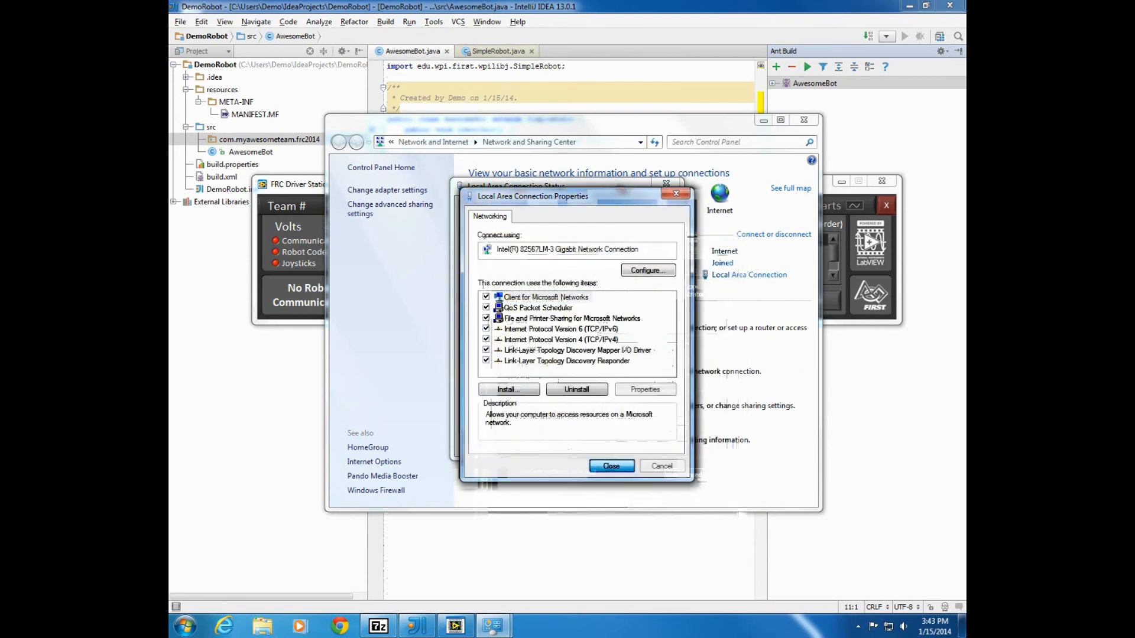
{"action": "key", "text": "Return"}
{"action": "key", "text": "Return"}
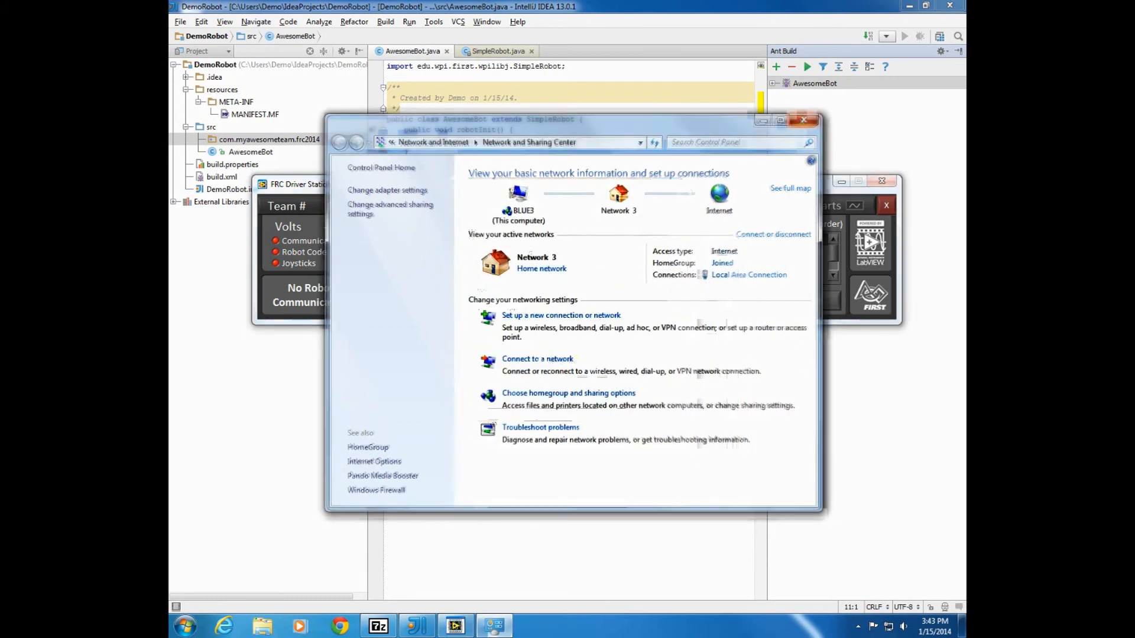
{"action": "key", "text": "alt+F4"}
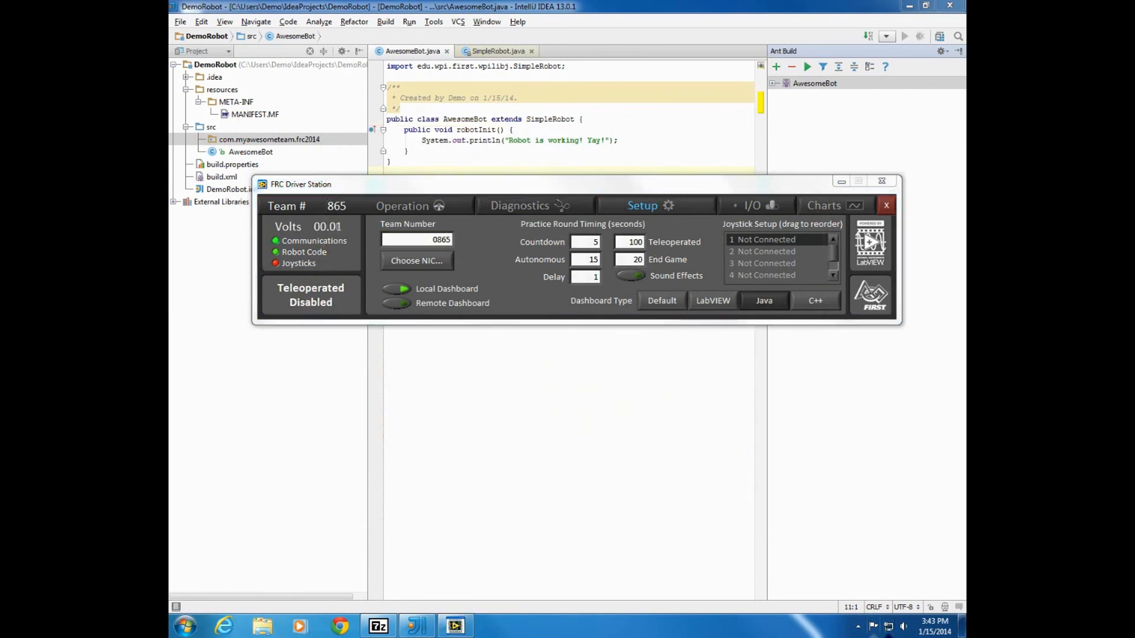
Check the Driver Station's operation status and the network connections, and run the AwesomeBot Ant build in IntelliJ IDEA
{"action": "left_click_drag", "start_coordinate": [568, 184], "coordinate": [563, 194]}
{"action": "left_click", "coordinate": [405, 216]}
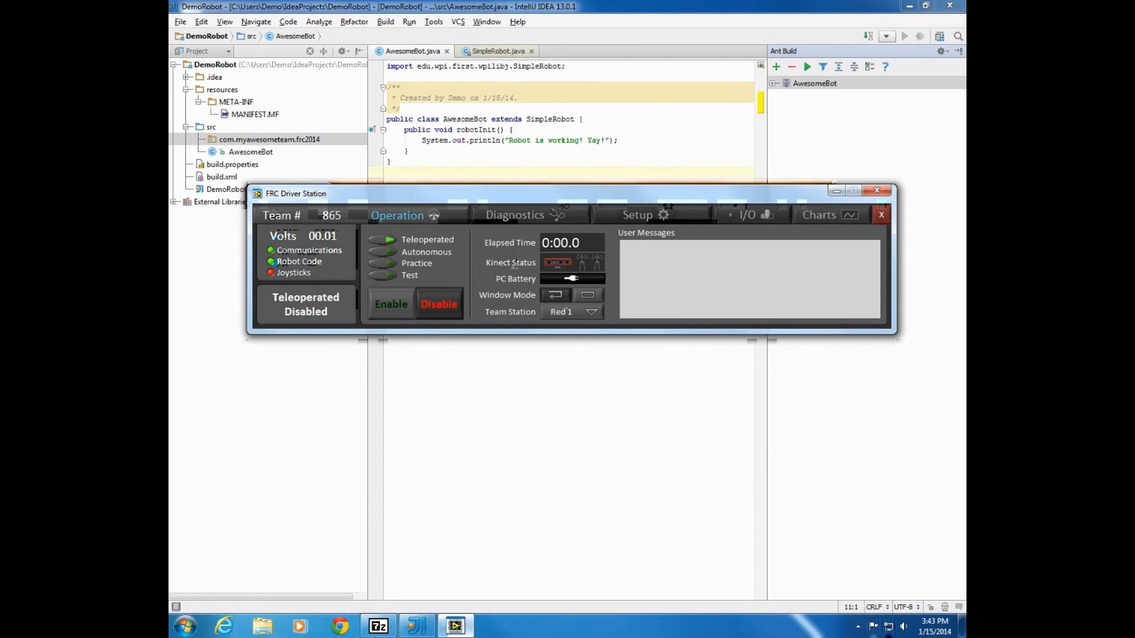
{"action": "left_click", "coordinate": [514, 151]}
{"action": "left_click", "coordinate": [888, 626]}
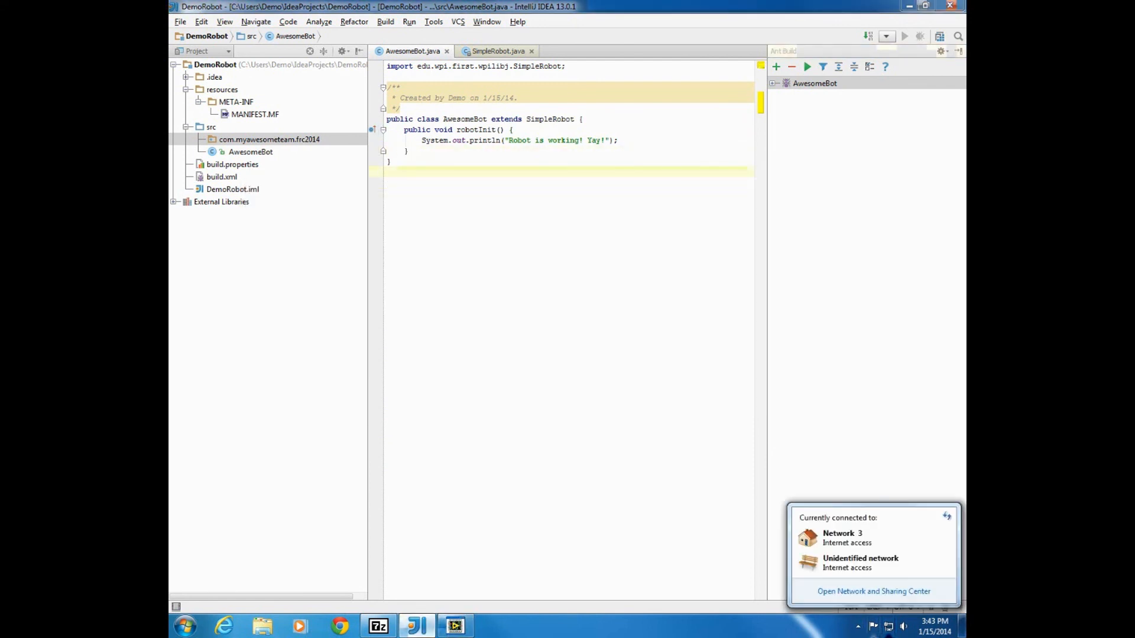
{"action": "left_click", "coordinate": [888, 627]}
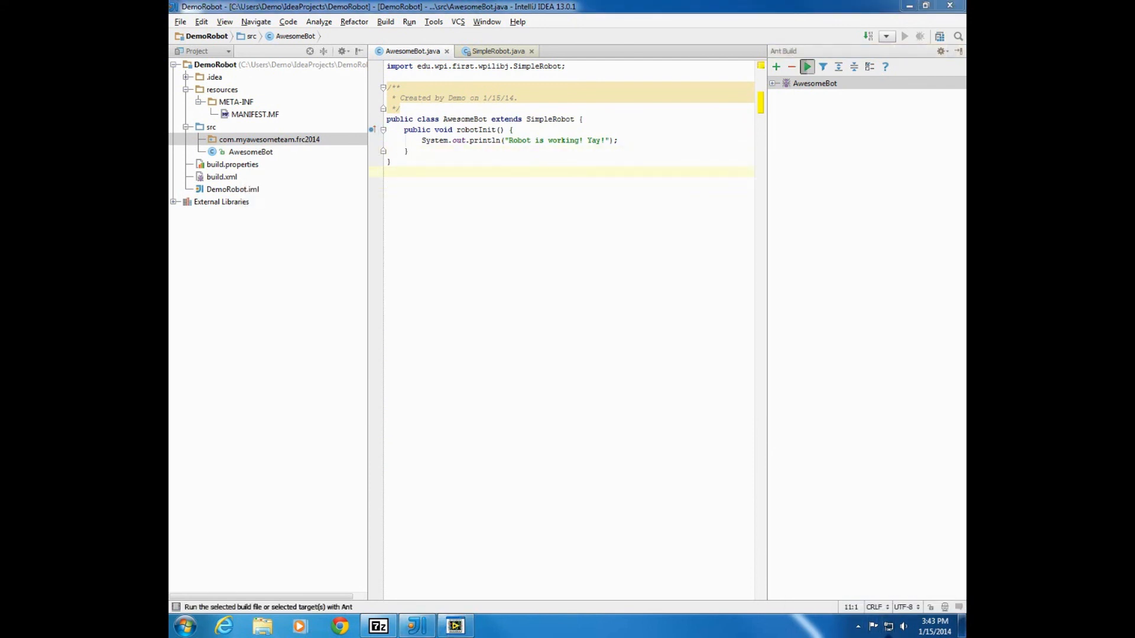
{"action": "left_click", "coordinate": [807, 66]}
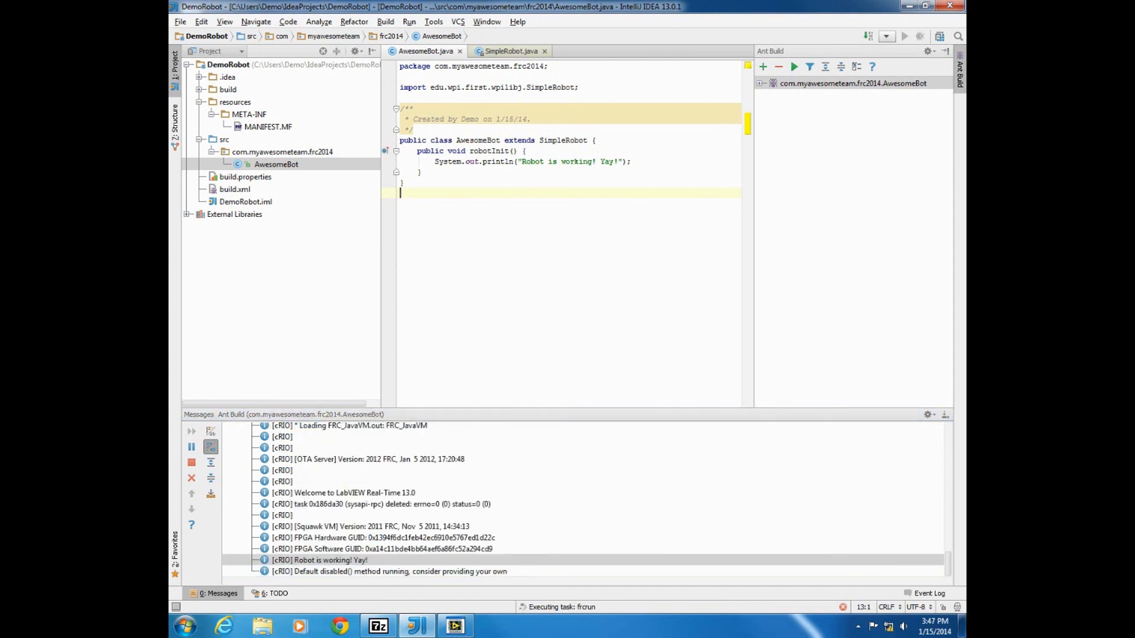
Compare the cRIO output lines in the build messages with the println statement in robotInit
{"action": "left_click", "coordinate": [390, 572]}
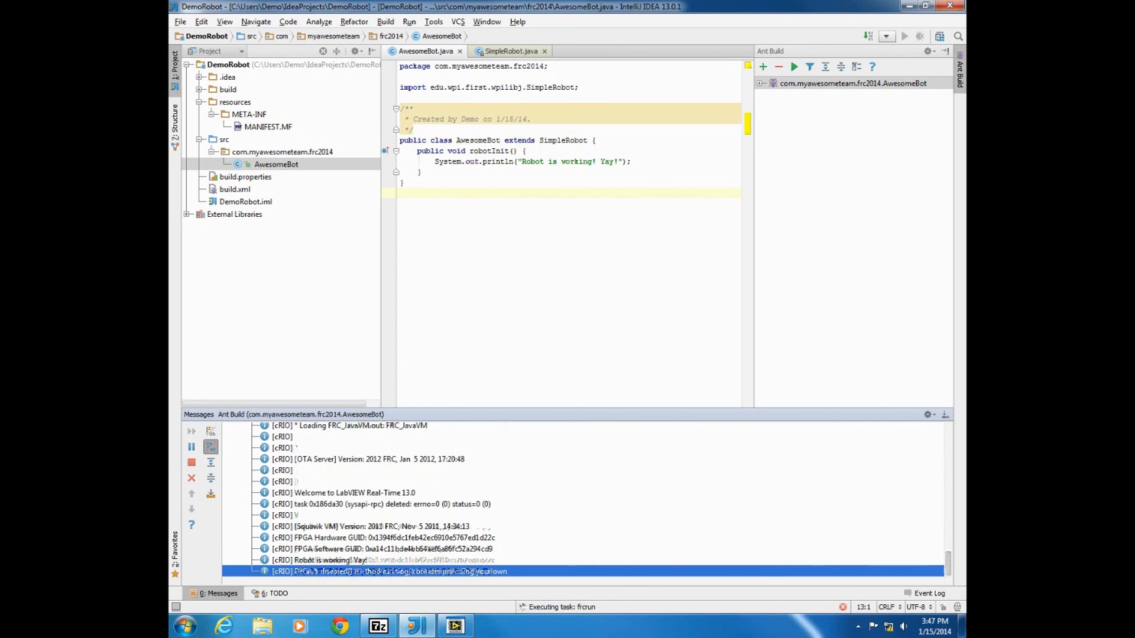
{"action": "left_click", "coordinate": [331, 560]}
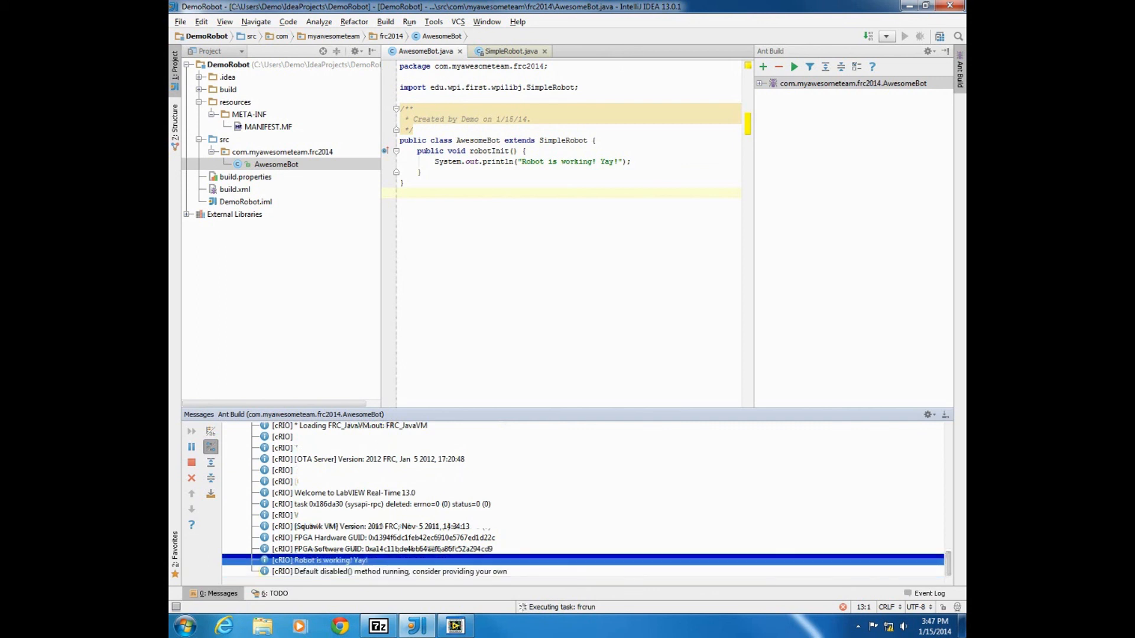
{"action": "left_click", "coordinate": [556, 162]}
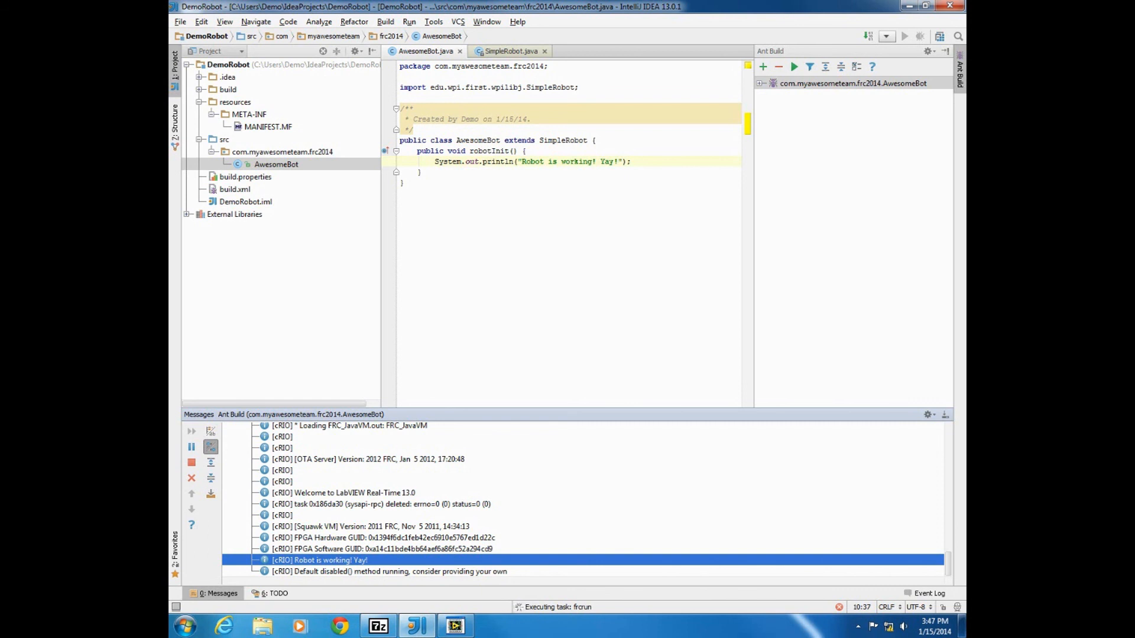
{"action": "left_click", "coordinate": [400, 192]}
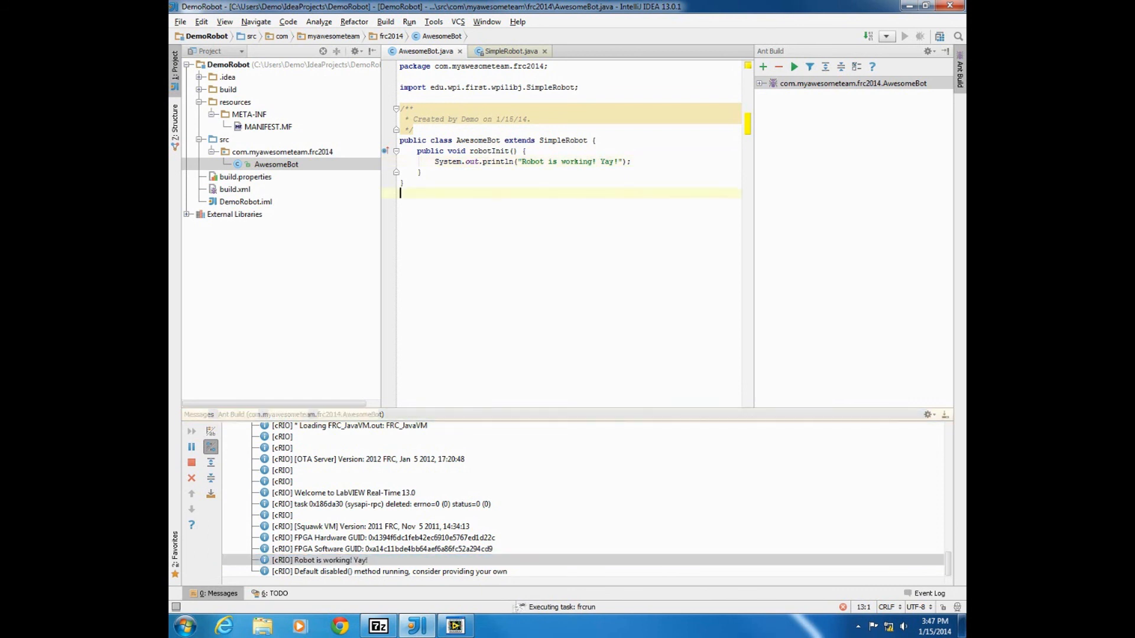
{"action": "left_click", "coordinate": [459, 21]}
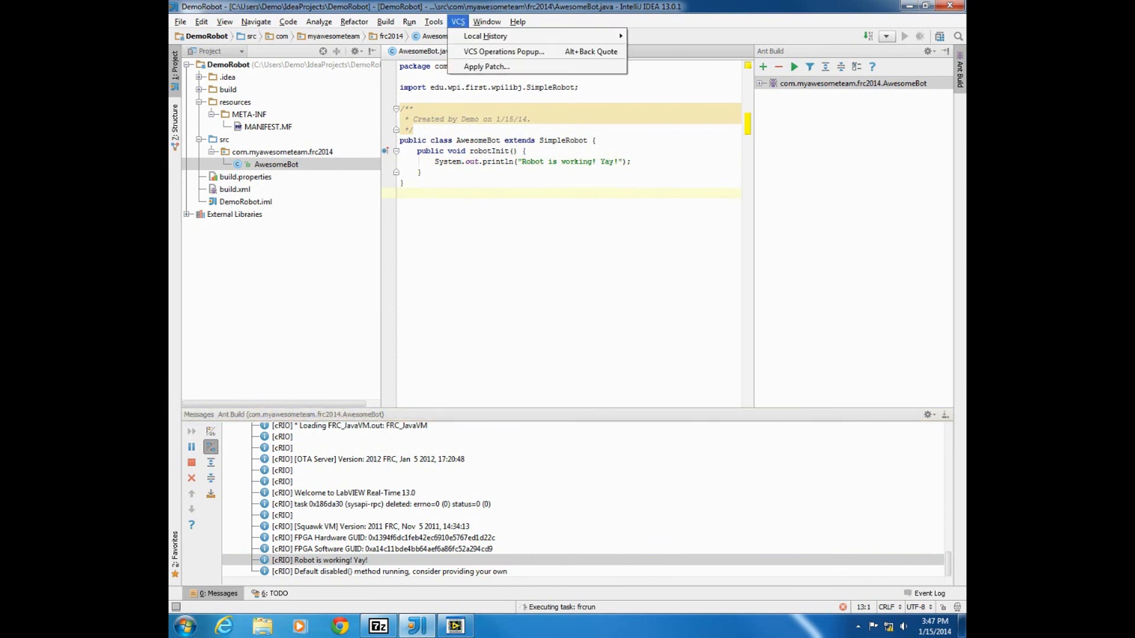
{"action": "key", "text": "Escape"}
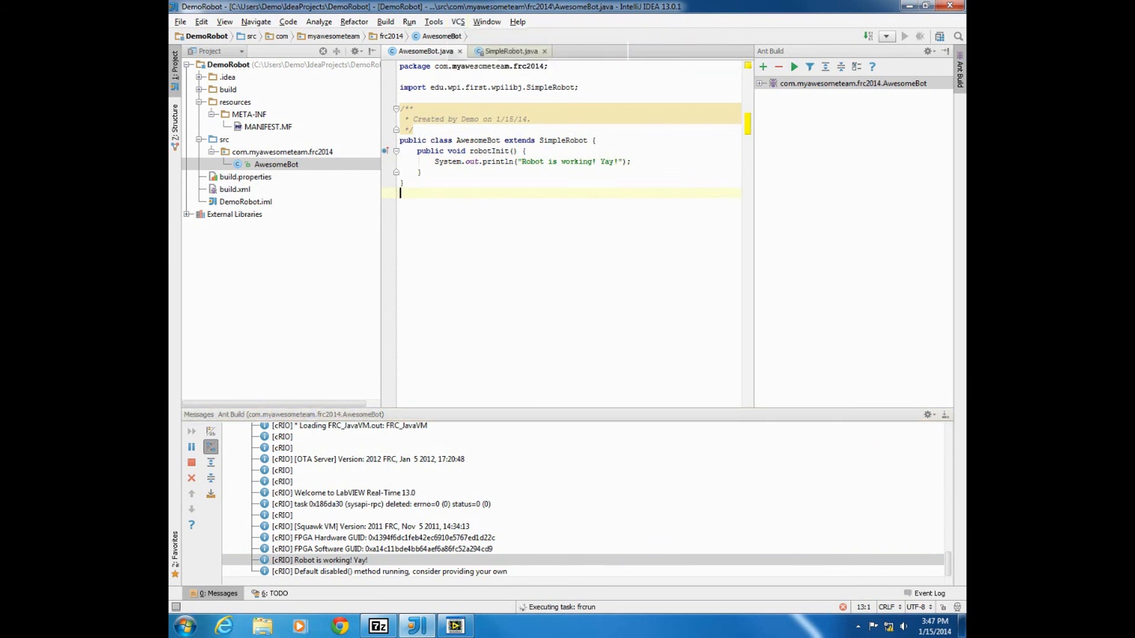